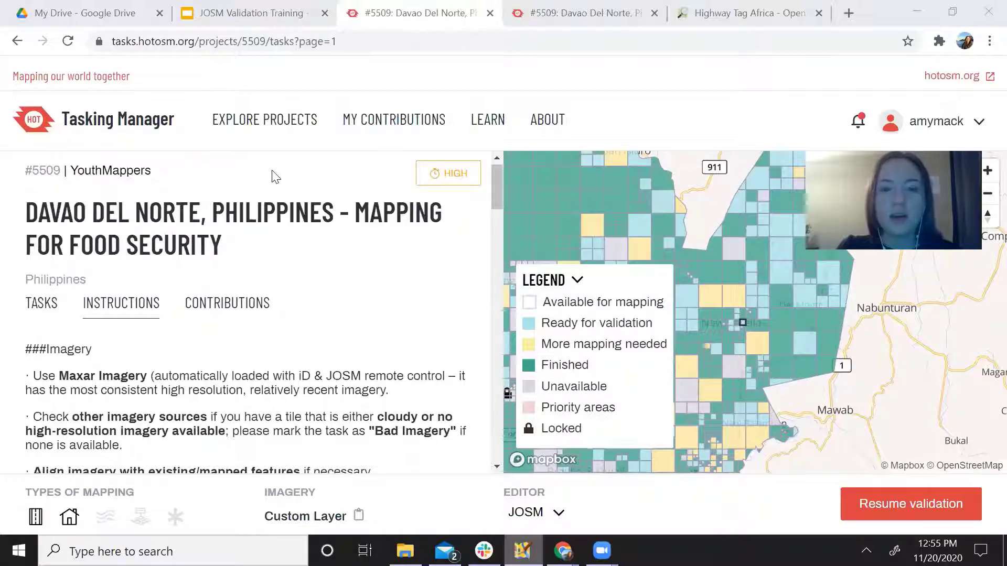
Highlight the Maxar Imagery requirement in the project instructions.
scroll(391, 331, "down", 3)
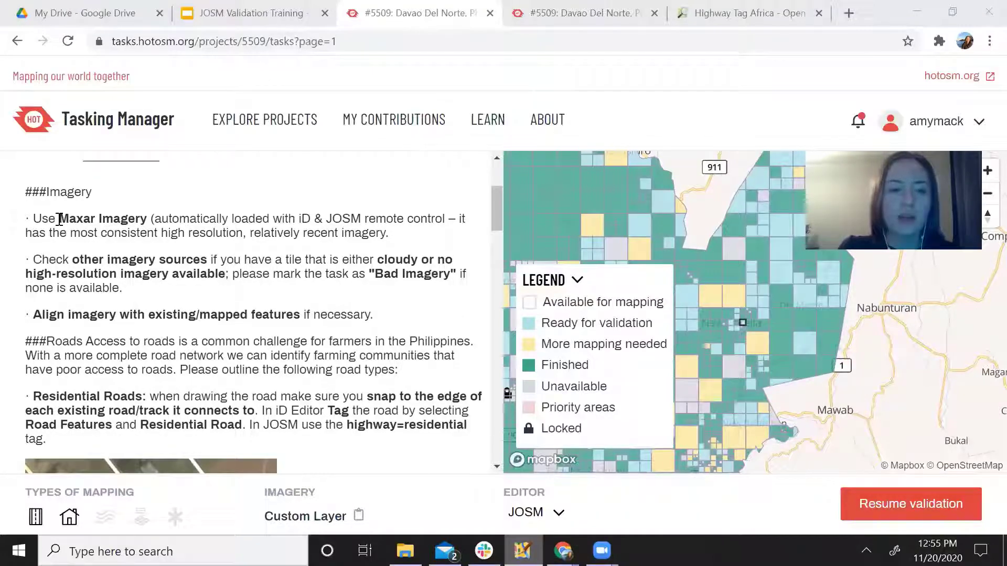
left_click_drag(59, 219, 151, 218)
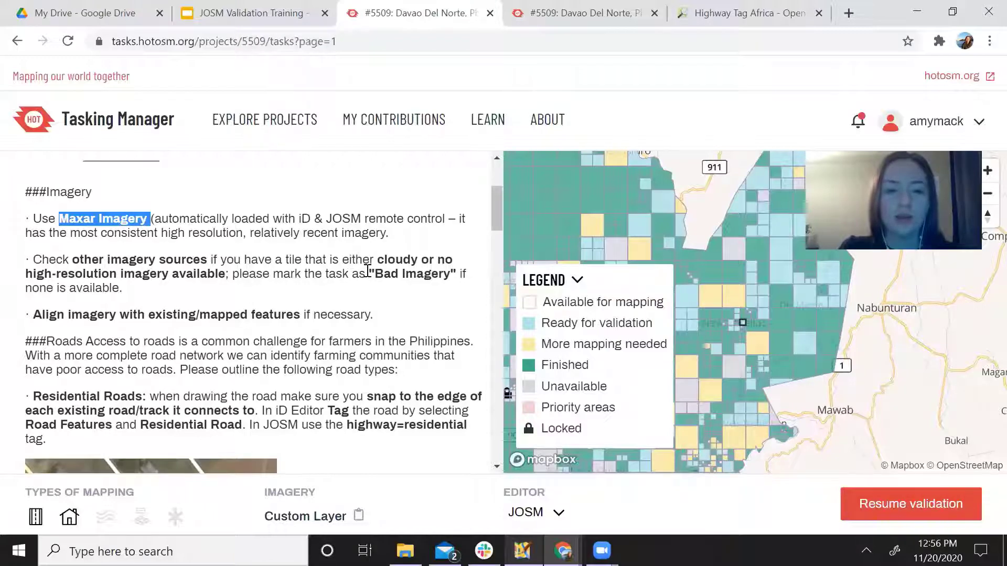
left_click(444, 313)
Read through the road and building mapping rules, then switch over to JOSM.
scroll(445, 313, "down", 3)
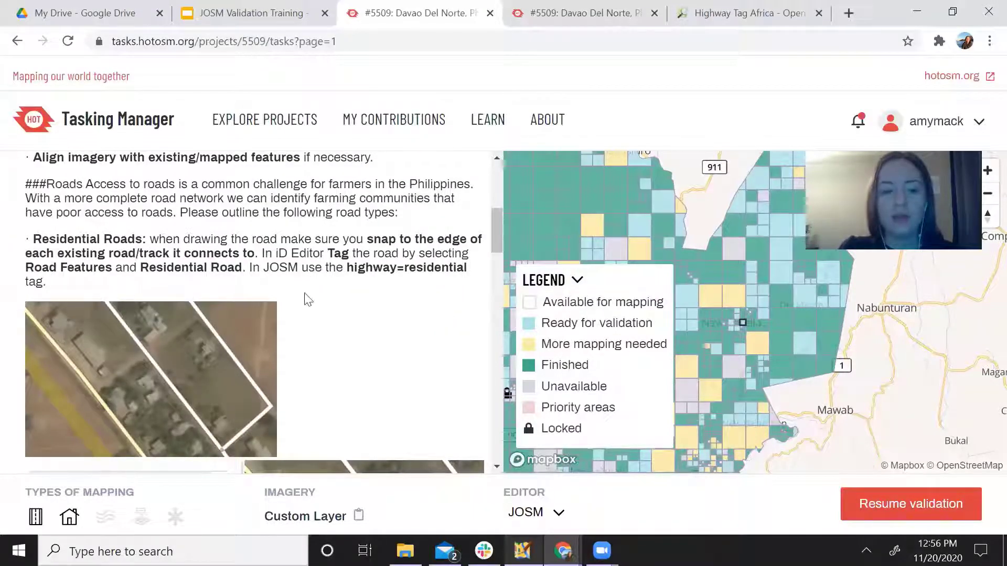
scroll(354, 336, "down", 6)
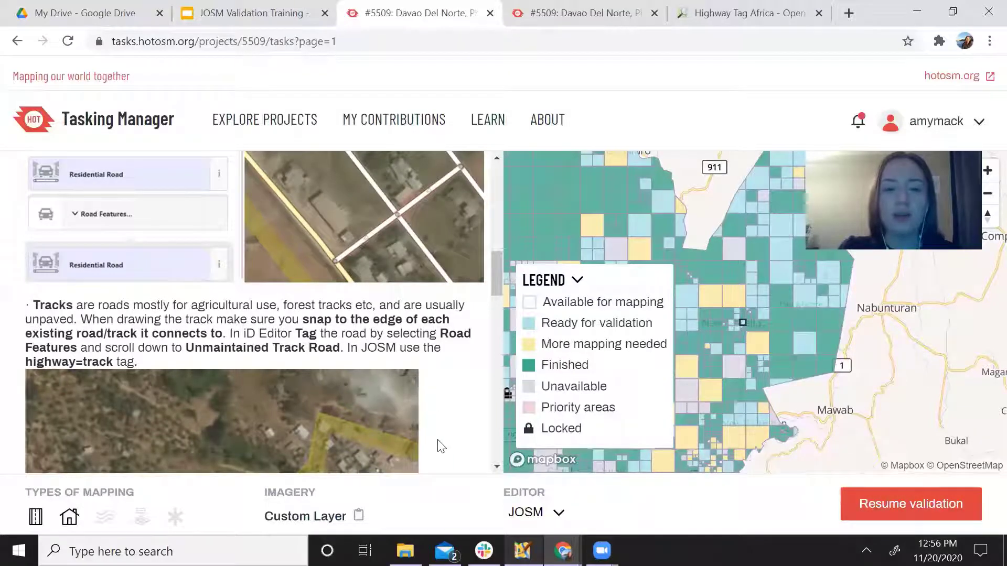
scroll(438, 415, "down", 2)
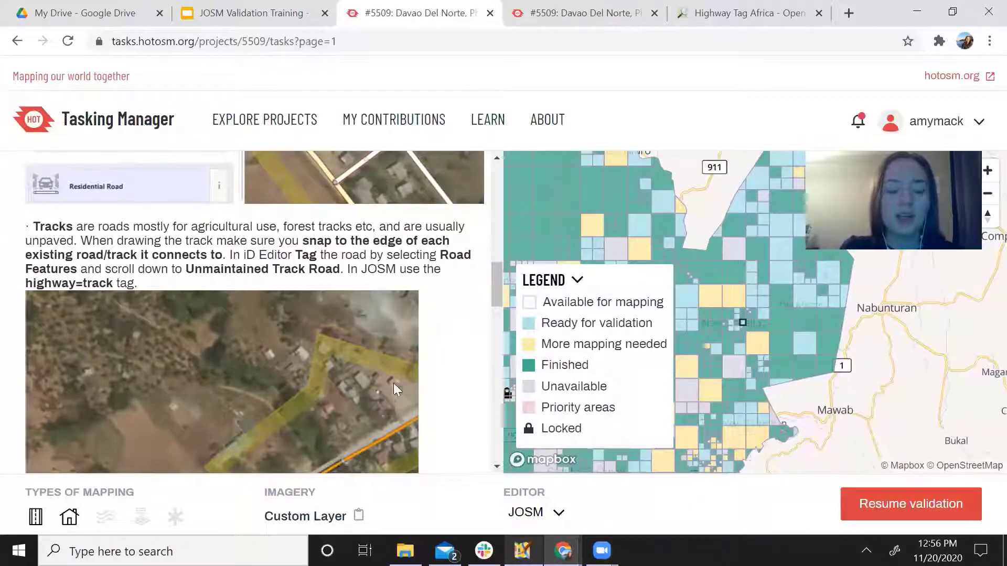
scroll(440, 367, "up", 3)
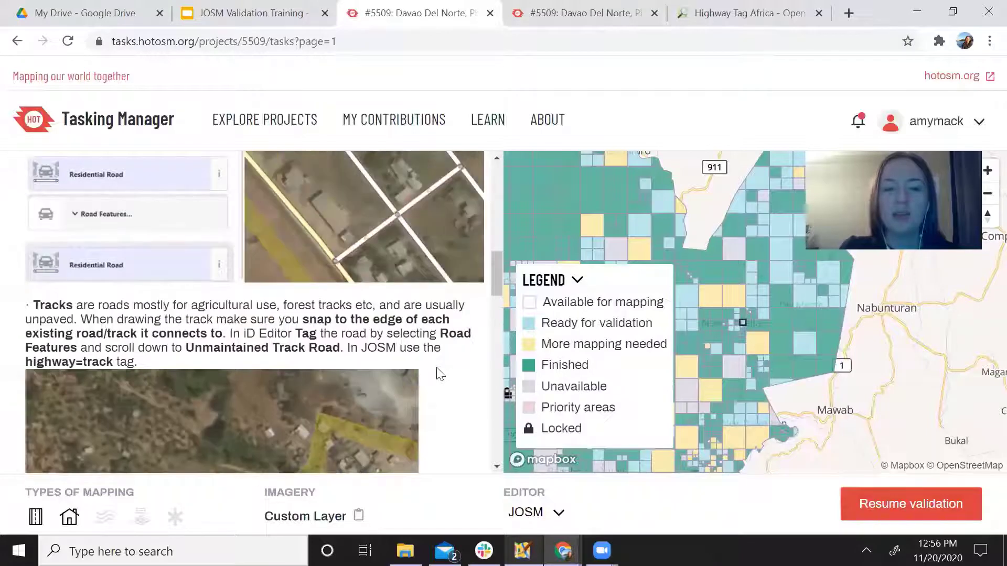
scroll(439, 373, "up", 1)
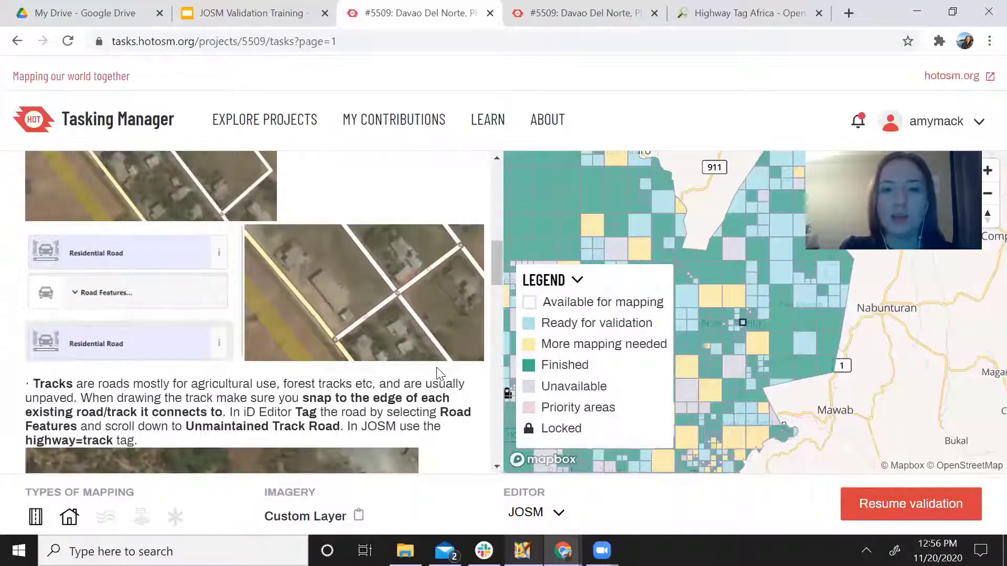
scroll(440, 373, "down", 5)
scroll(426, 362, "up", 2)
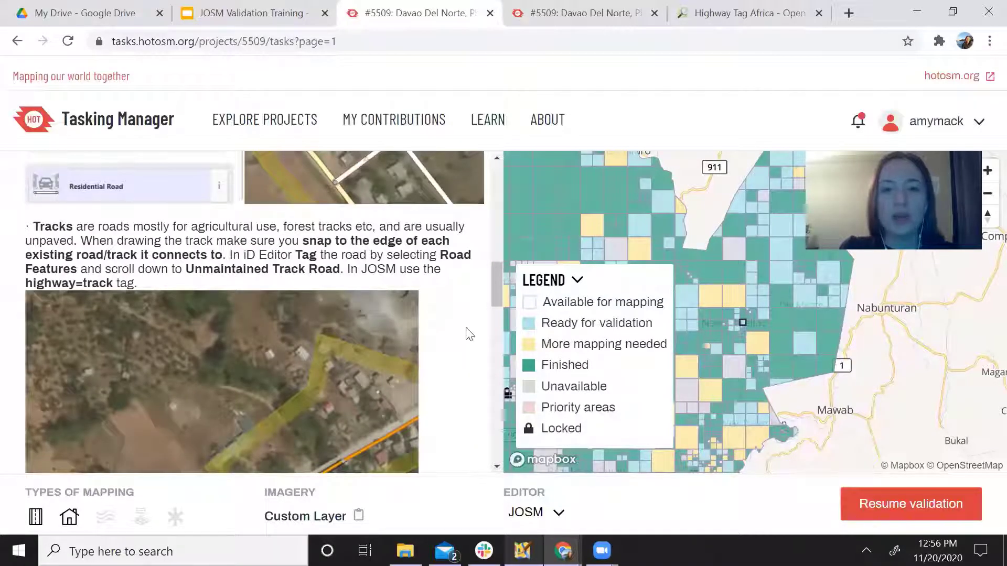
scroll(441, 358, "down", 12)
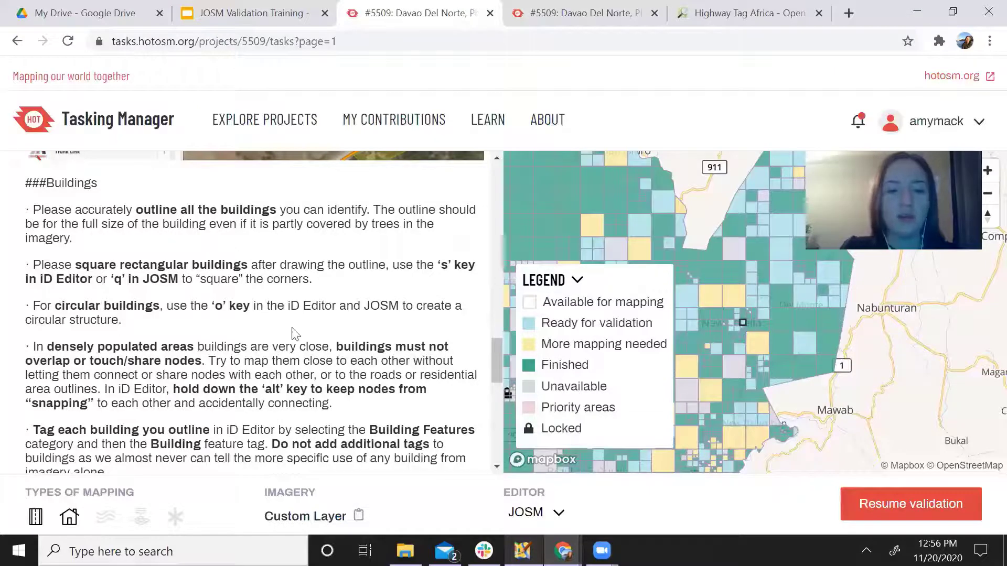
scroll(430, 407, "down", 3)
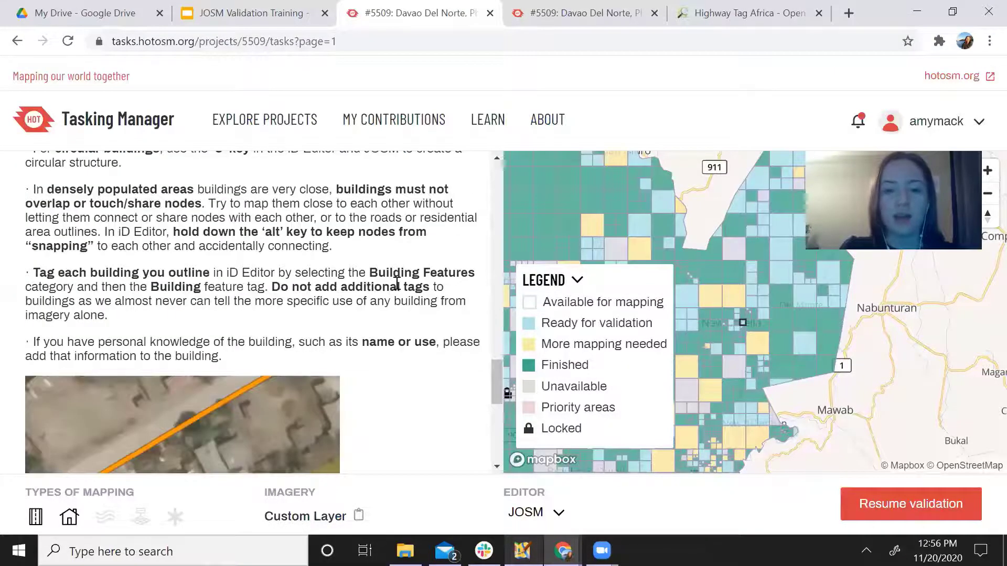
scroll(397, 284, "up", 15)
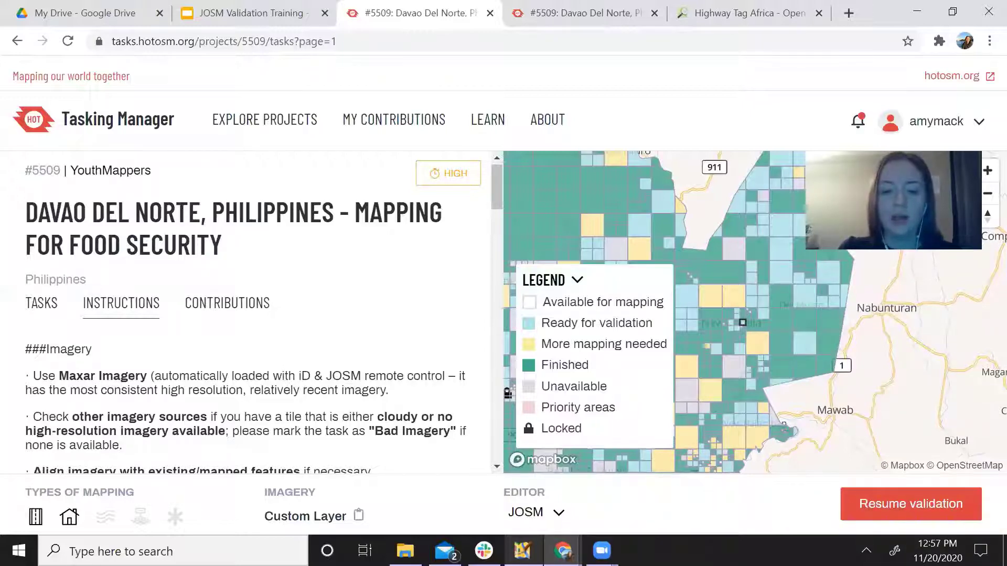
left_click(523, 551)
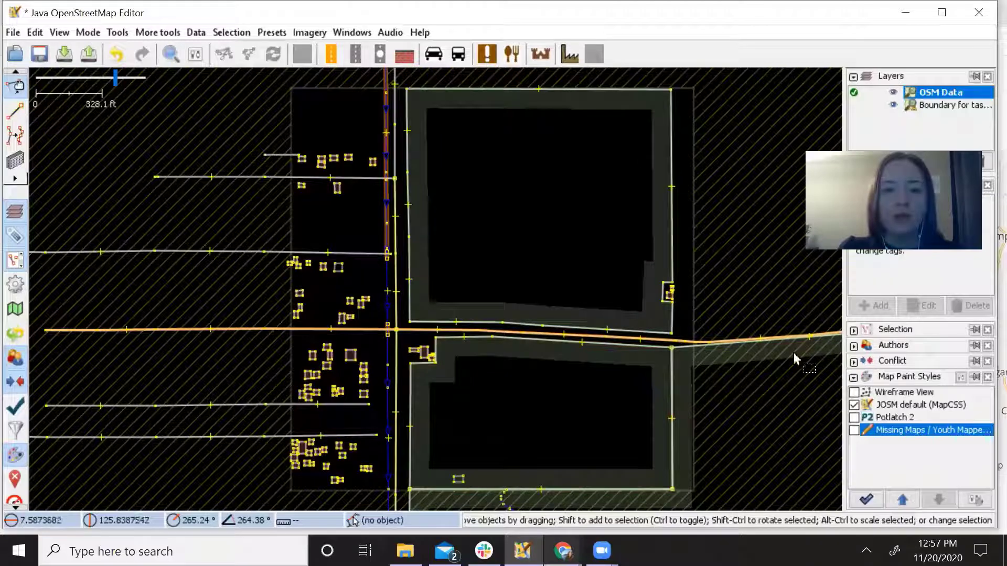
Add Maxar Premium Imagery (Beta) as the background layer from the Imagery menu.
left_click(304, 33)
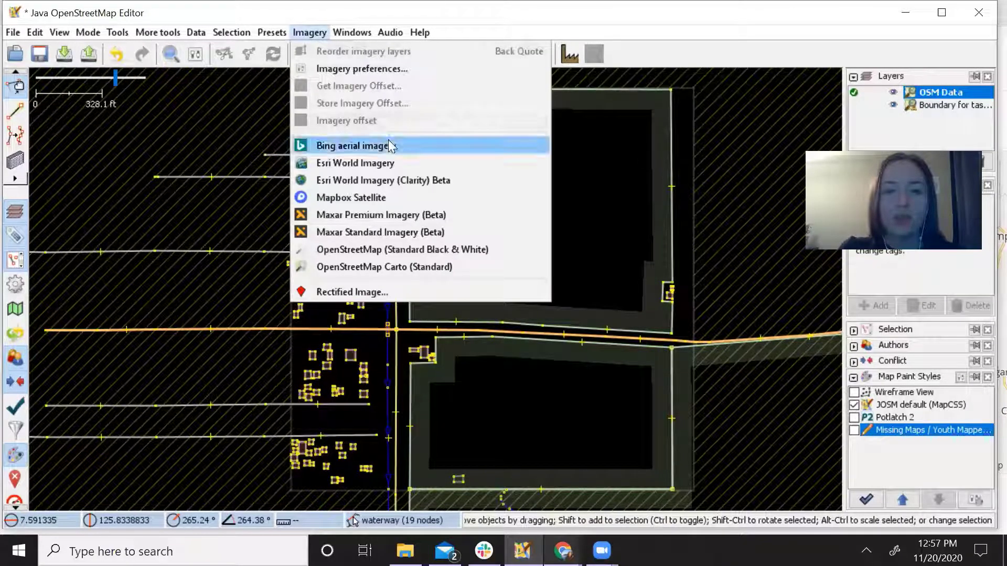
left_click(410, 215)
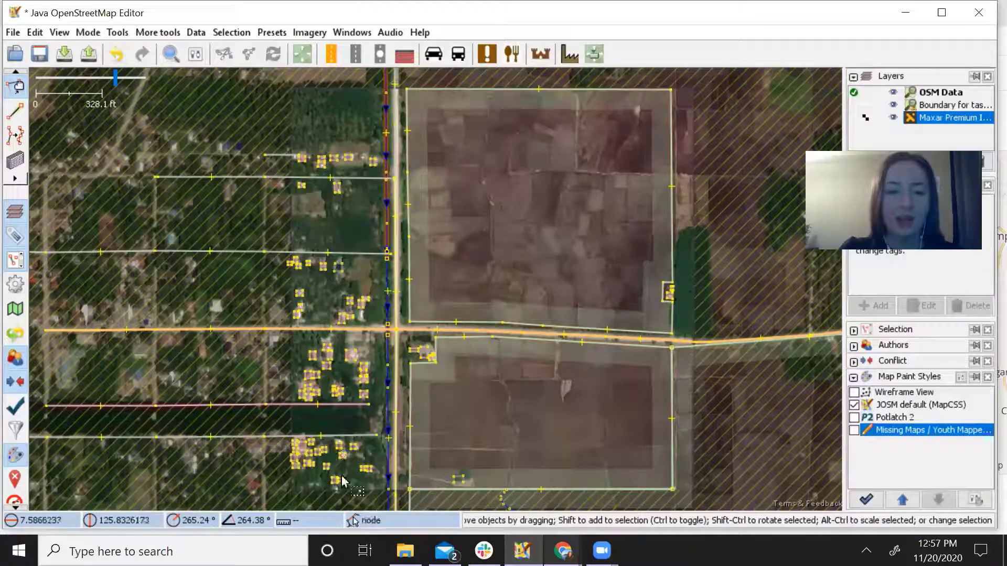
Zoom in and pan to the buildings north of the orange road.
scroll(387, 247, "up", 1)
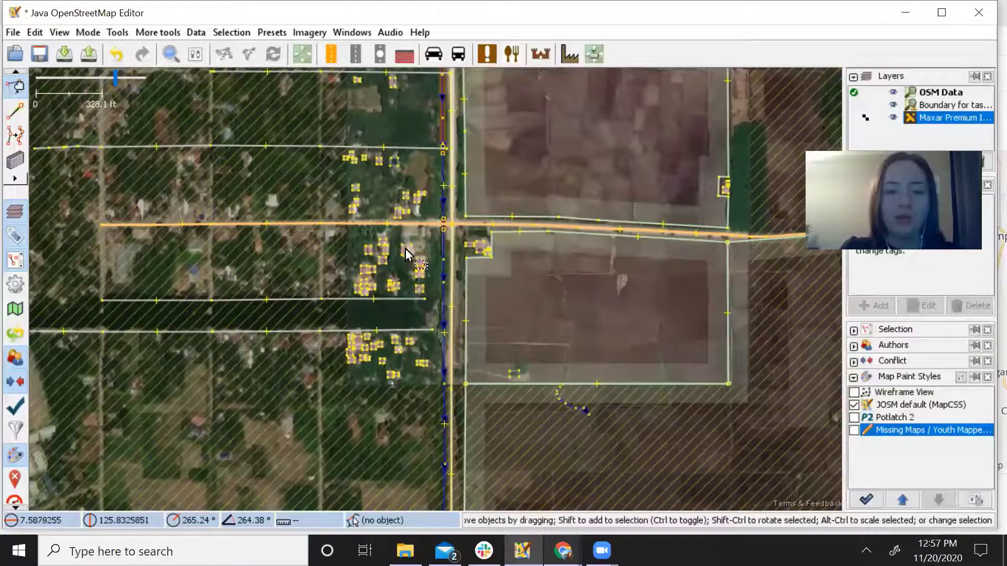
scroll(412, 317, "up", 1)
scroll(411, 317, "up", 3)
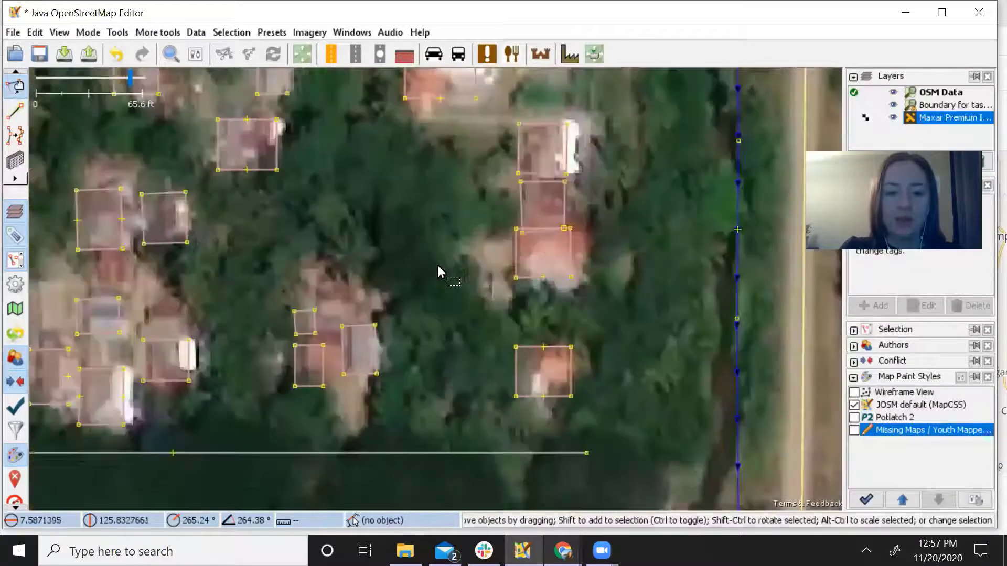
left_click_drag(450, 243, 473, 317)
left_click_drag(384, 203, 378, 365)
left_click_drag(404, 160, 376, 380)
left_click_drag(487, 176, 472, 299)
left_click_drag(483, 241, 476, 261)
Select a building outline, then undo its accidental move.
left_click(475, 260)
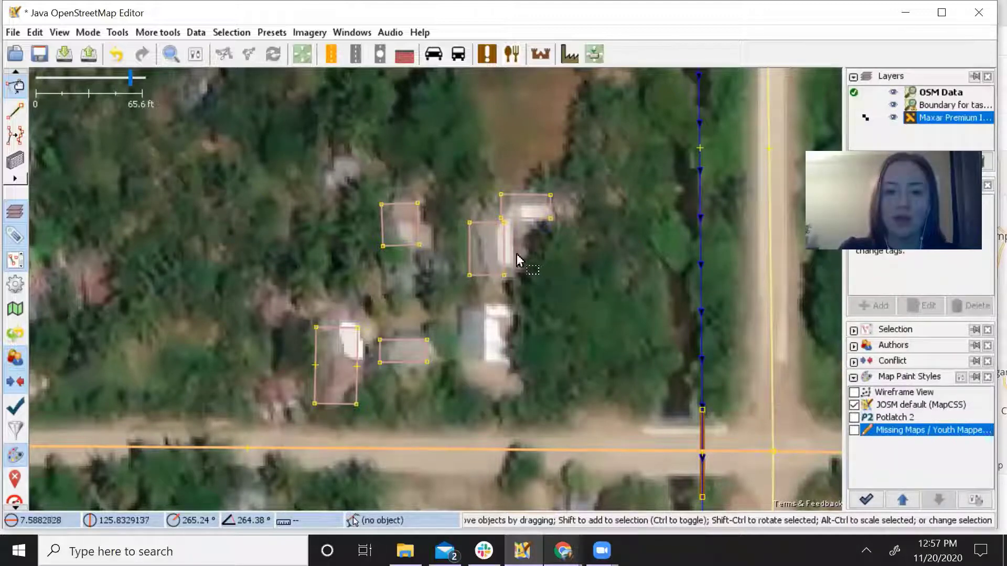
mouse_move(499, 253)
left_mouse_down()
mouse_move(518, 252)
mouse_move(501, 254)
left_mouse_up()
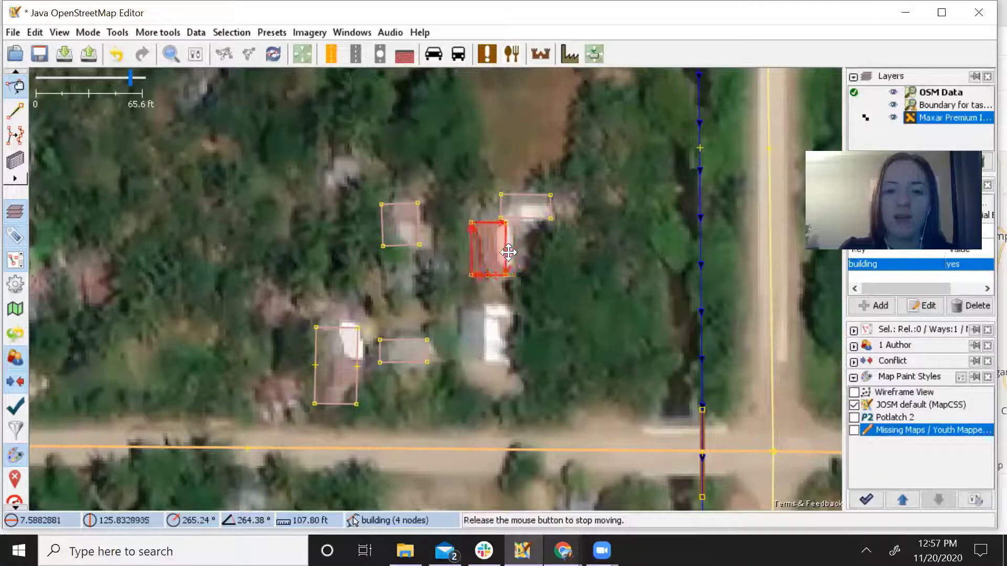
left_click(546, 295)
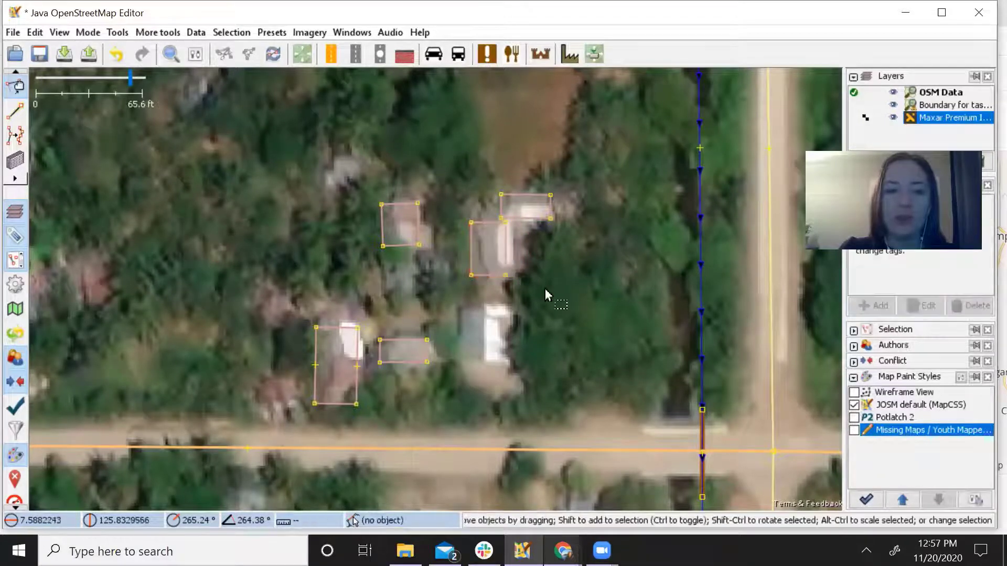
left_click(117, 53)
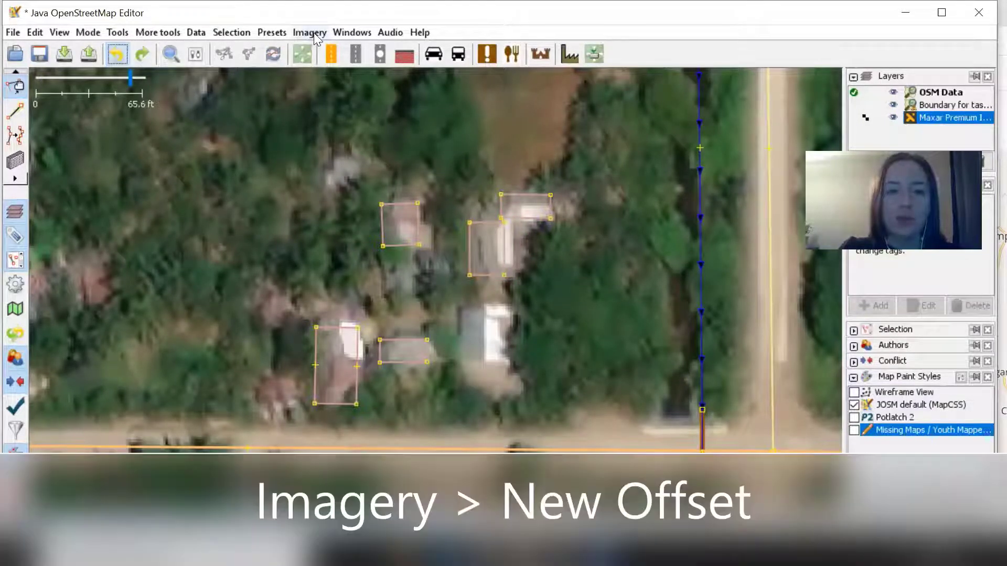
Start a new imagery offset and shift the Maxar imagery west onto the building outlines.
left_click(312, 34)
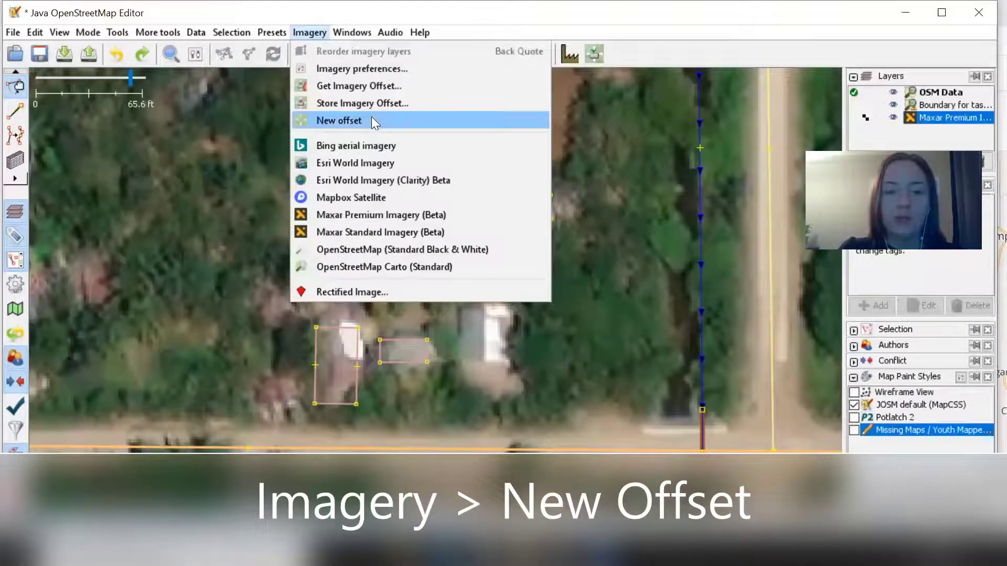
left_click(376, 123)
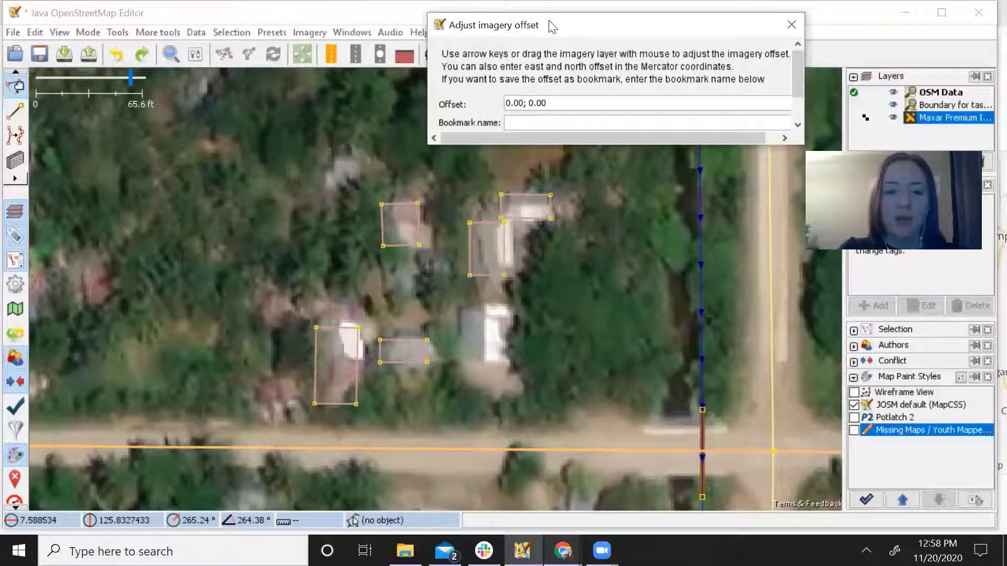
left_click_drag(552, 26, 322, 37)
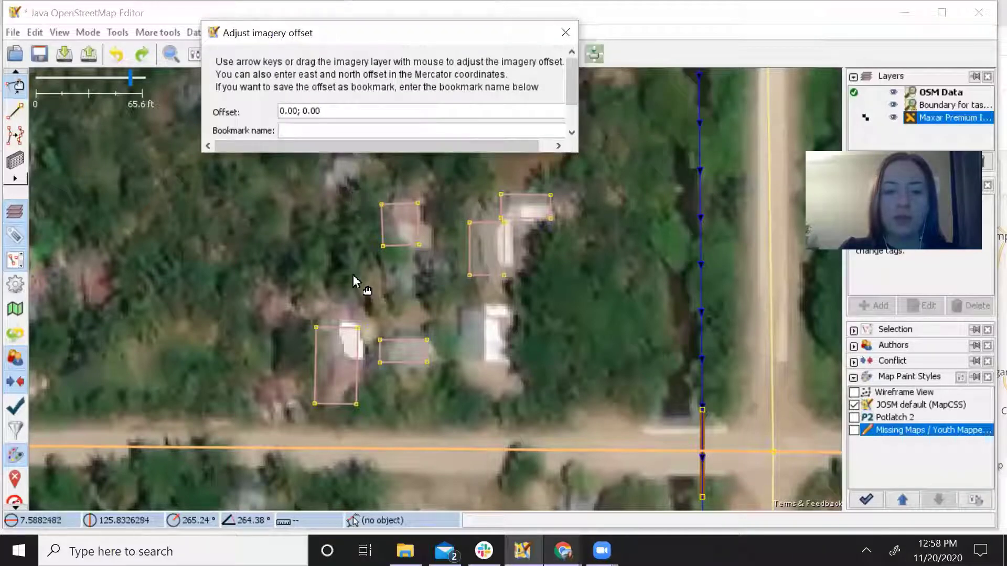
left_click_drag(405, 298, 402, 300)
key("Left")
key("Left")
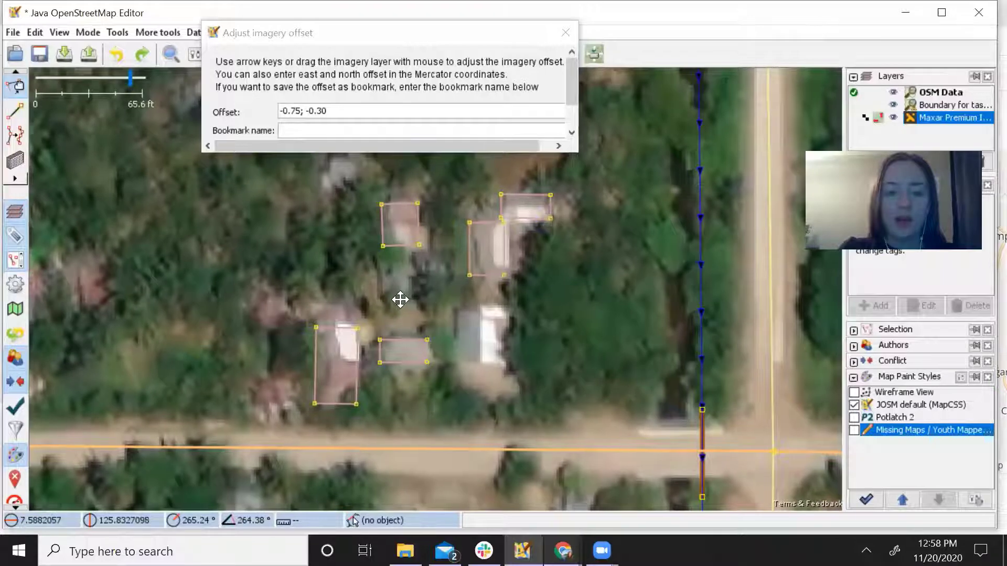
key("Left")
key("Left")
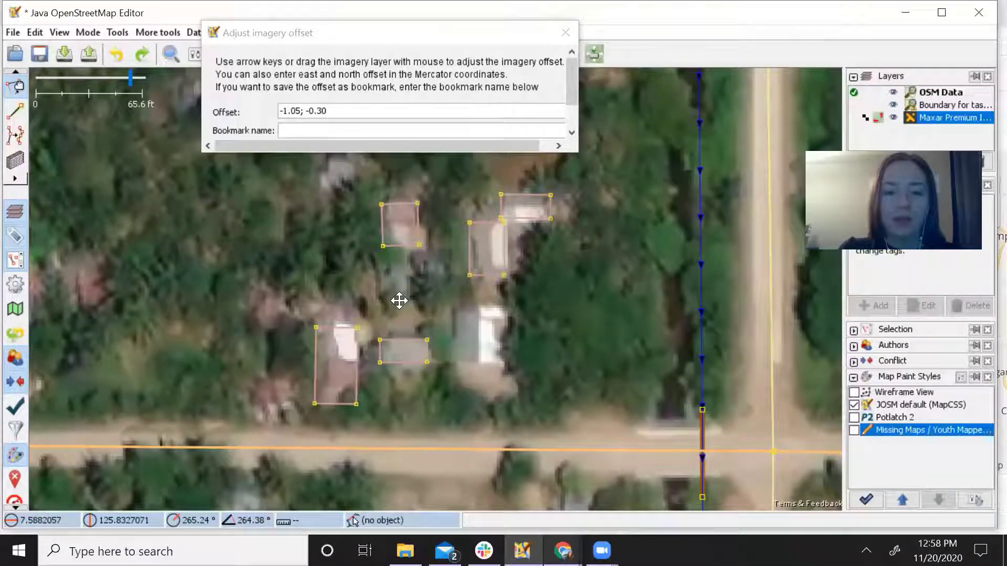
left_click_drag(407, 301, 406, 300)
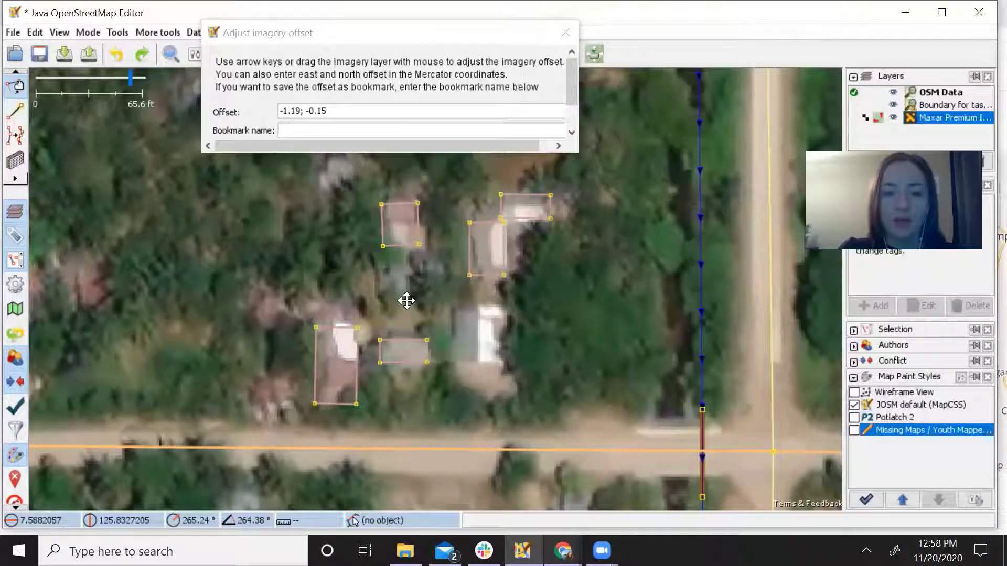
Check alignment across other building clusters and accept the -1.19; -0.15 offset.
scroll(515, 409, "down", 2)
left_click_drag(476, 265, 448, 171)
scroll(487, 314, "up", 2)
left_click_drag(498, 390, 530, 250)
left_click_drag(527, 357, 566, 297)
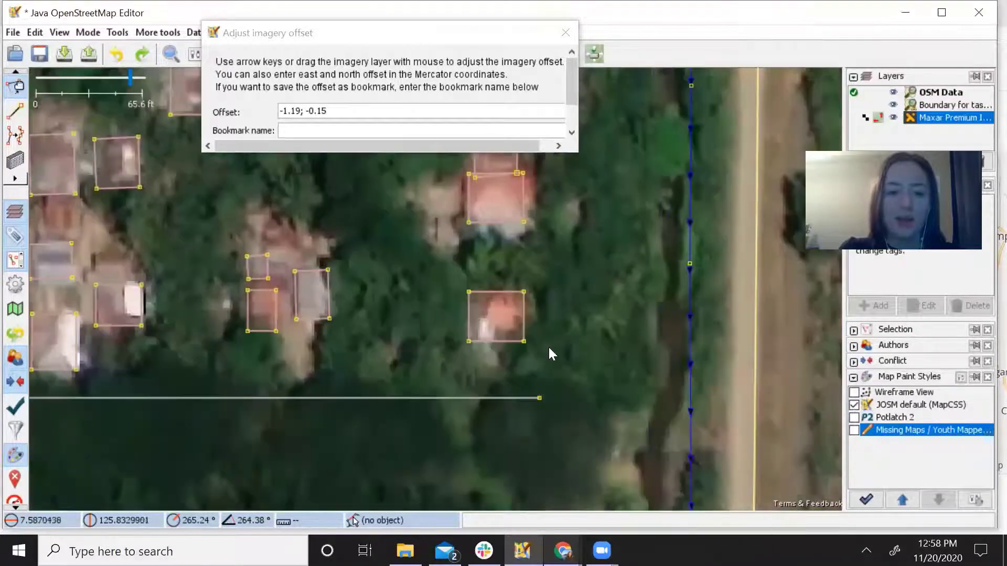
left_click_drag(461, 368, 590, 346)
left_click_drag(454, 408, 590, 324)
left_click_drag(482, 380, 354, 307)
scroll(354, 307, "down", 2)
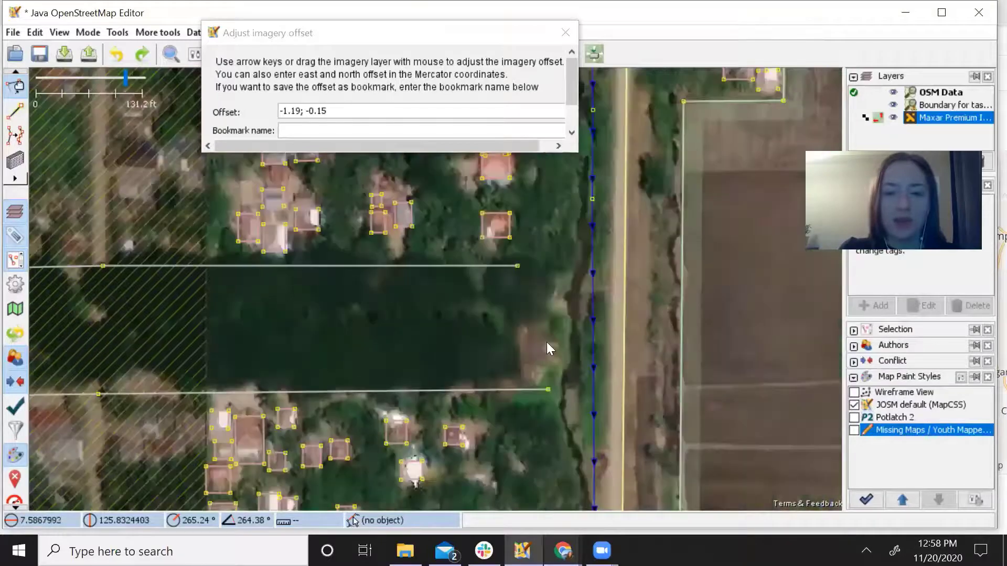
left_click_drag(547, 342, 430, 247)
left_click_drag(361, 425, 454, 281)
scroll(455, 281, "up", 2)
left_click_drag(472, 362, 530, 409)
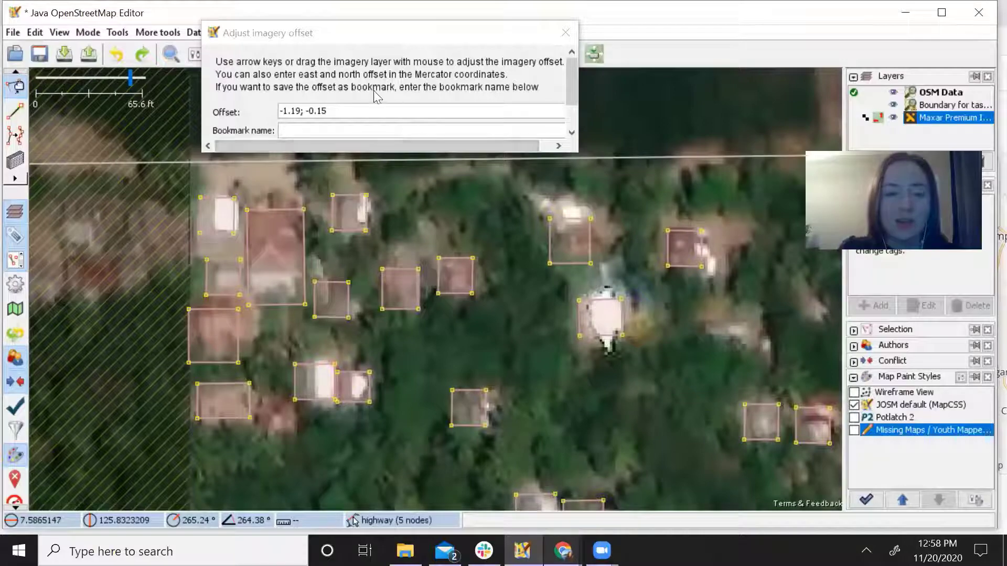
scroll(375, 90, "down", 1)
left_click(357, 134)
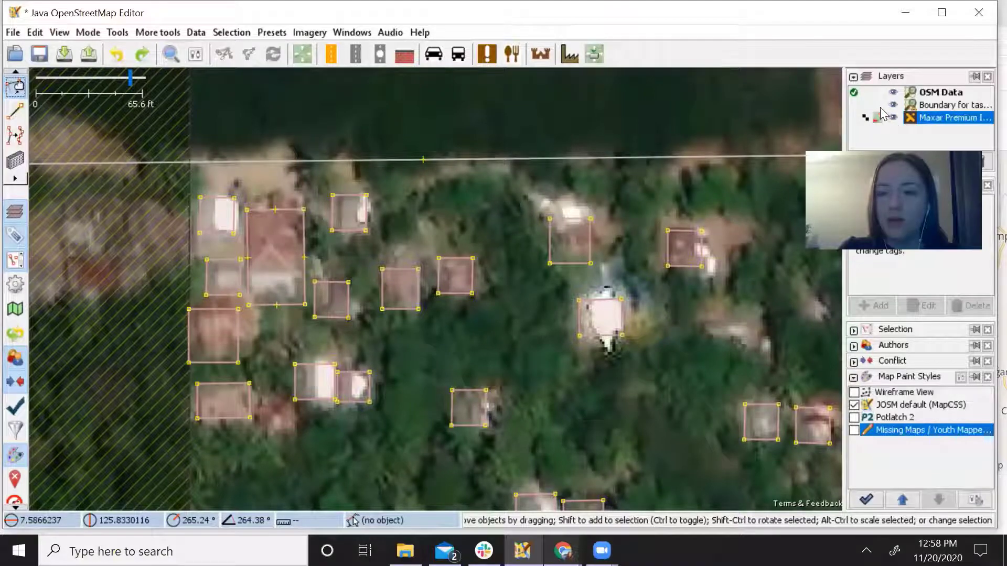
Pan north past the orange road and zoom in on the untraced house.
left_click_drag(748, 282, 461, 231)
scroll(467, 297, "down", 2)
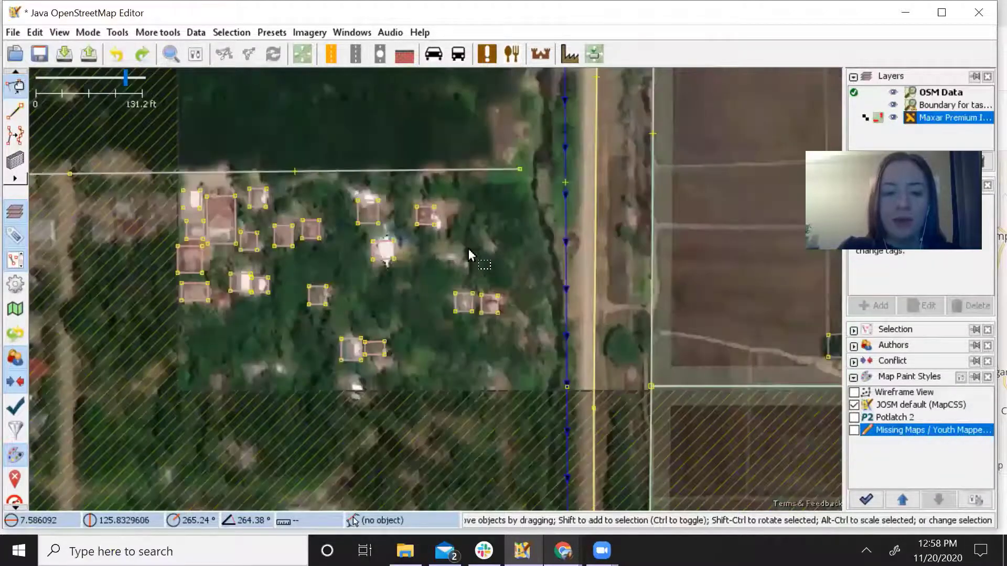
left_click_drag(467, 297, 514, 225)
left_click_drag(501, 190, 518, 237)
left_click_drag(508, 171, 509, 295)
left_click_drag(484, 143, 480, 326)
left_click_drag(504, 125, 501, 311)
left_click_drag(495, 161, 497, 241)
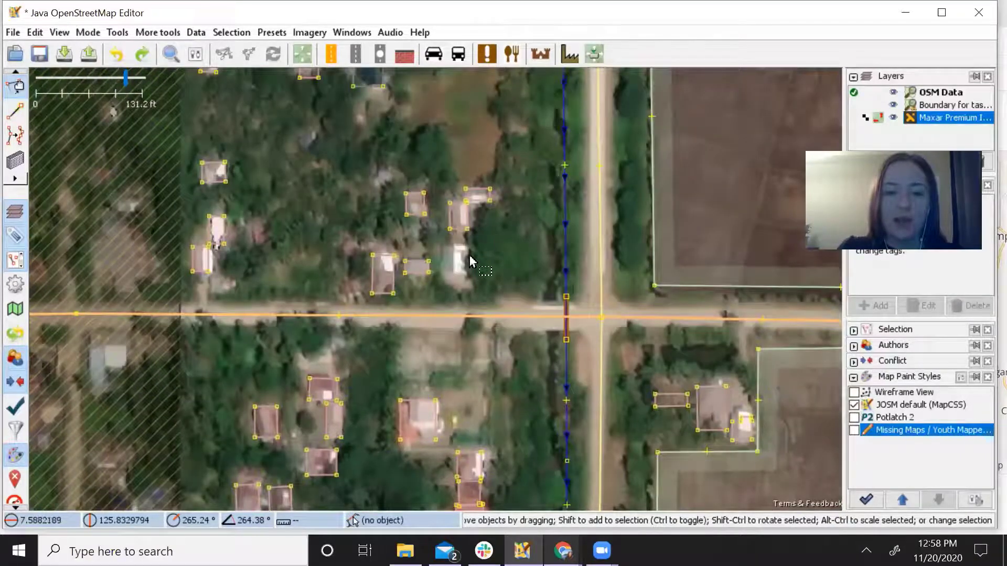
scroll(470, 261, "up", 2)
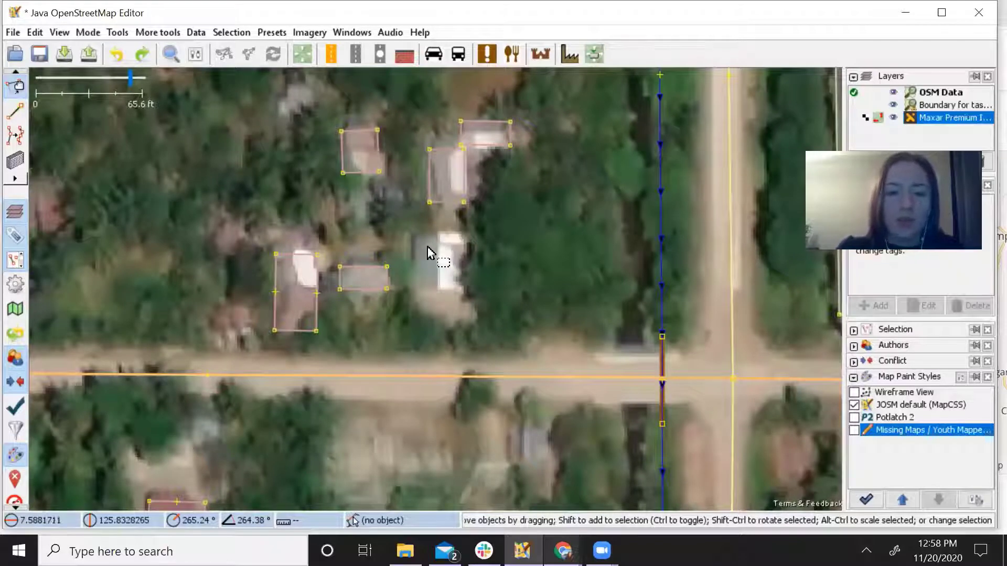
Draw a four-corner closed outline around the house and square its corners.
scroll(428, 248, "up", 2)
key("a")
left_click(400, 220)
left_click(399, 332)
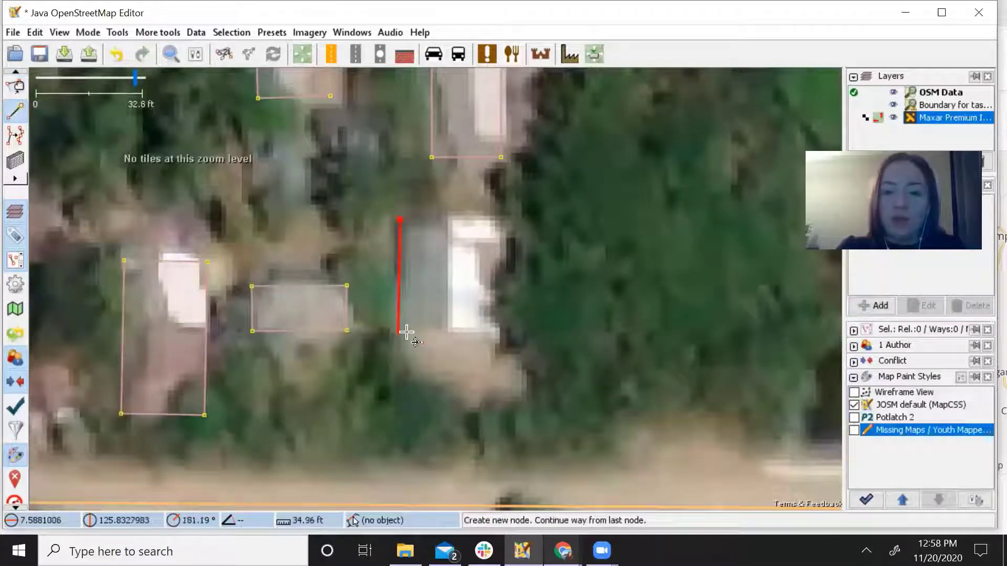
left_click(506, 332)
left_click(505, 220)
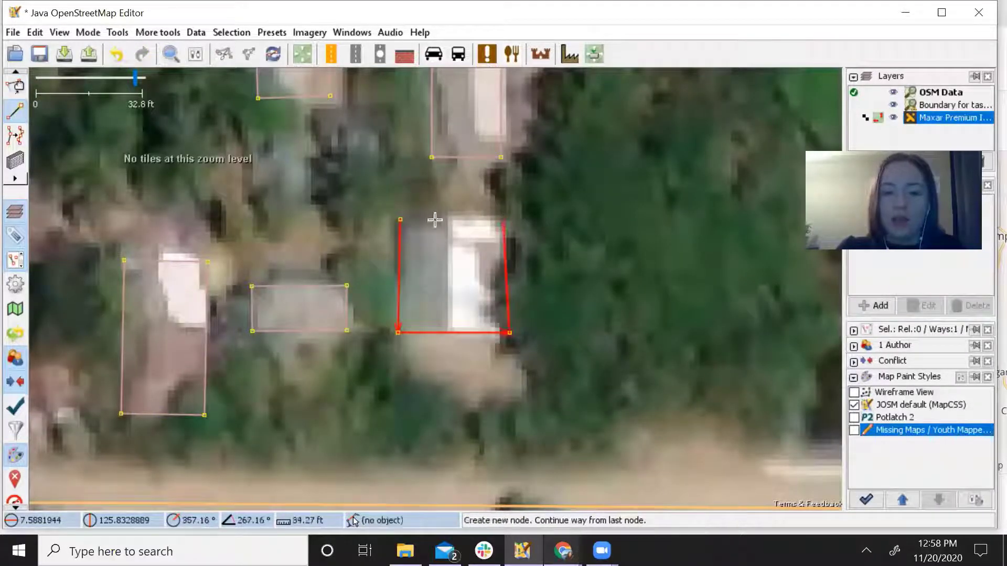
left_click(404, 219)
key("q")
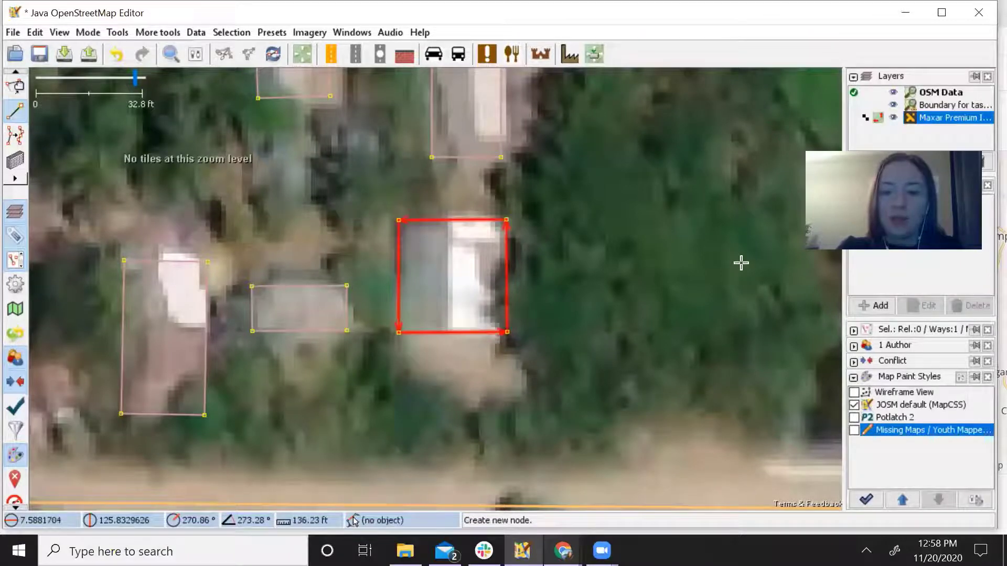
Tag the new outline building=yes and zoom back out over the surrounding houses.
left_click(873, 306)
key("Return")
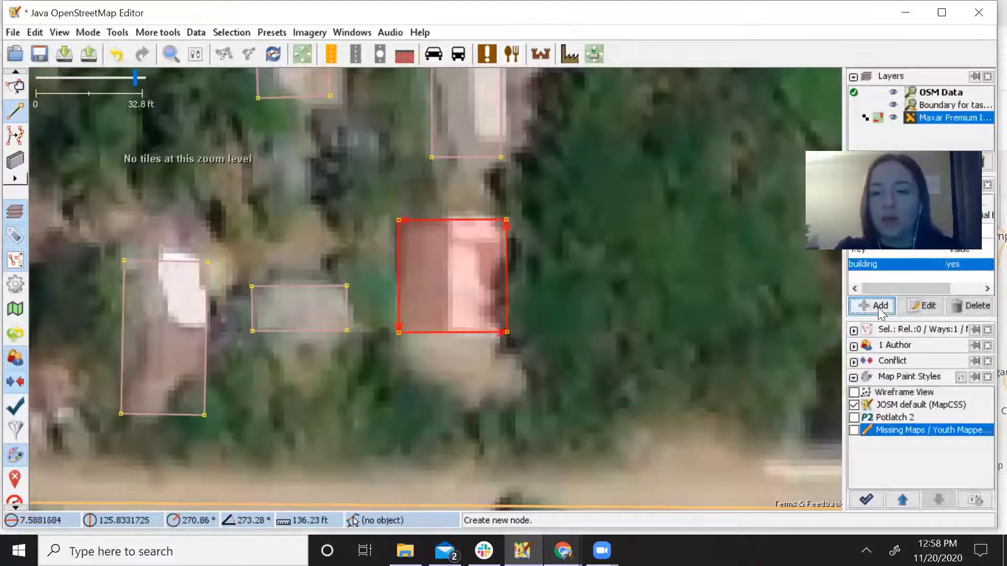
key("s")
left_click_drag(675, 310, 468, 334)
scroll(571, 264, "down", 2)
scroll(463, 321, "down", 2)
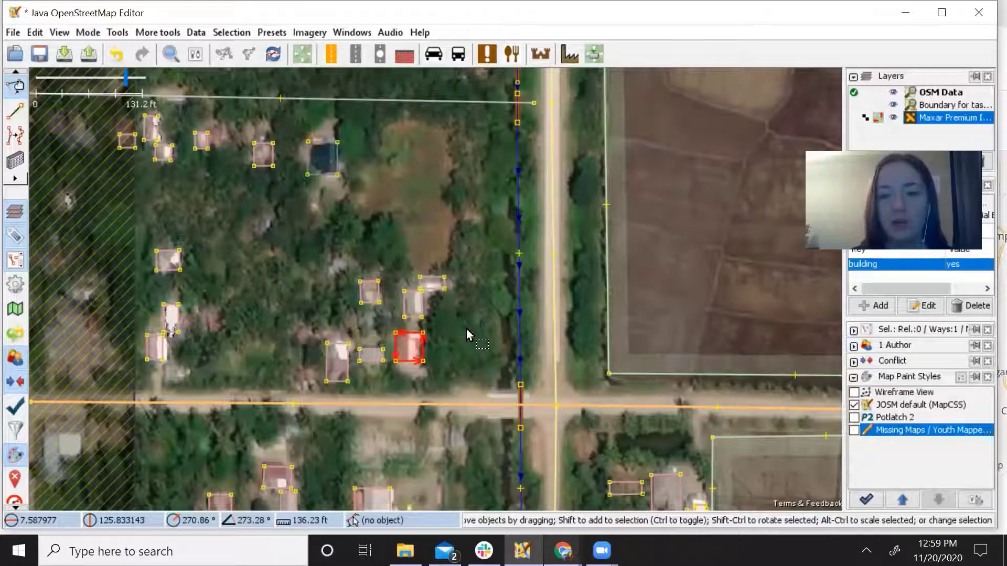
Survey the mapped houses, then move east to the fields beyond the road.
left_click_drag(470, 350, 430, 248)
left_click_drag(442, 374, 358, 227)
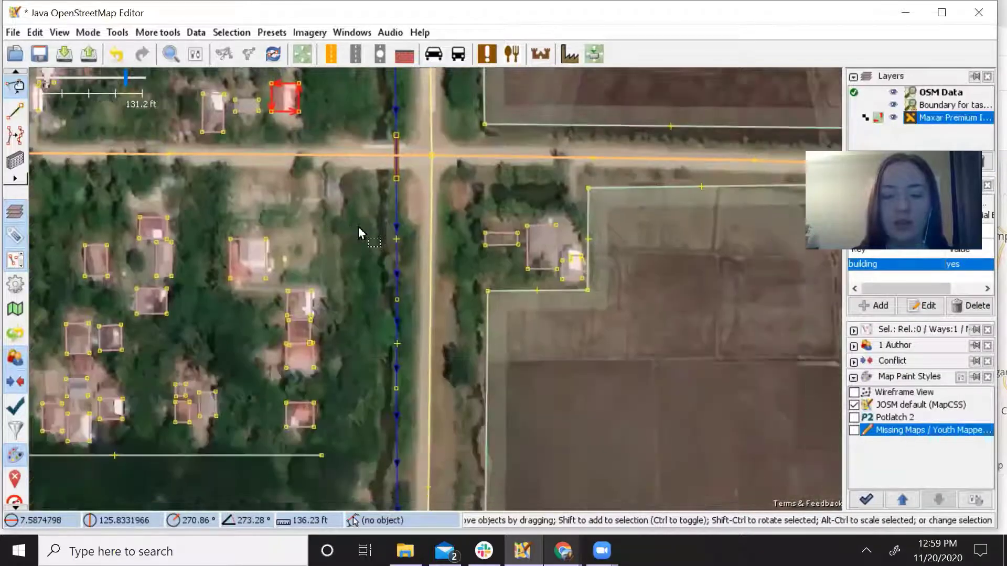
left_click_drag(376, 269, 442, 195)
left_click_drag(430, 323, 453, 336)
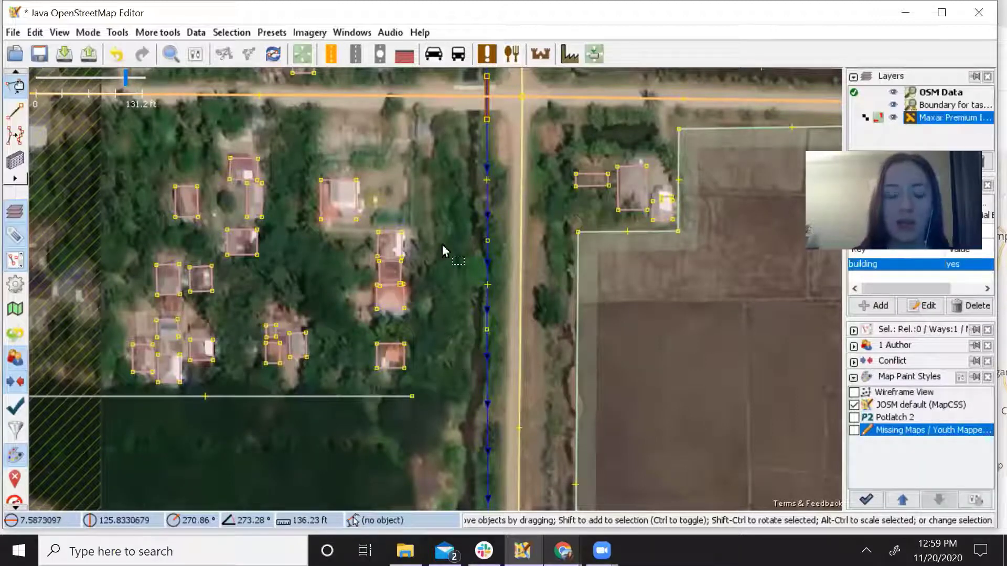
left_click_drag(440, 209, 458, 375)
left_click_drag(451, 183, 493, 392)
left_click_drag(477, 228, 437, 407)
left_click_drag(480, 100, 440, 299)
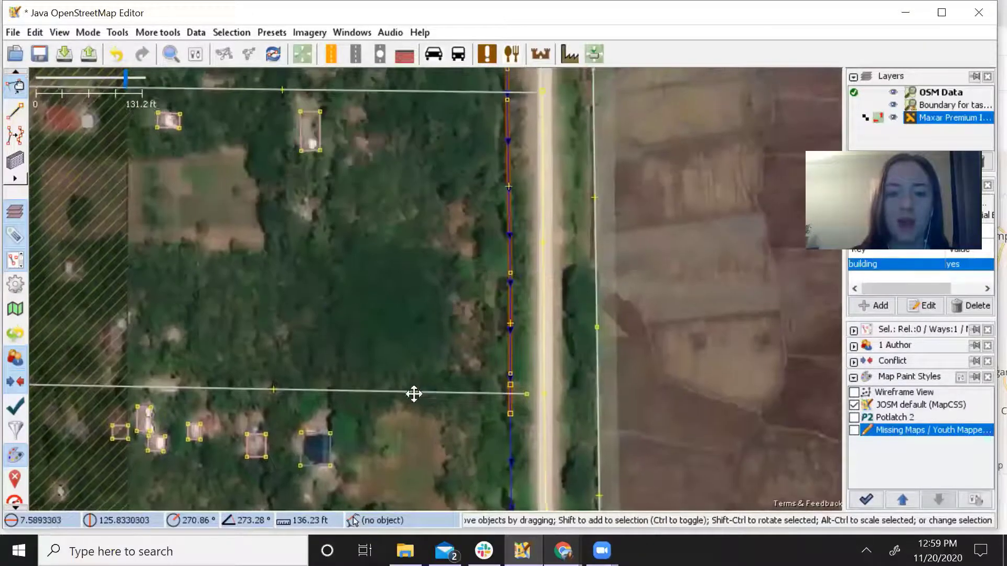
left_click_drag(414, 393, 411, 337)
left_click_drag(409, 413, 415, 211)
left_click_drag(444, 401, 438, 302)
left_click_drag(438, 439, 405, 289)
left_click_drag(400, 420, 375, 313)
left_click_drag(370, 440, 404, 316)
left_click_drag(403, 438, 382, 305)
left_click_drag(414, 368, 418, 269)
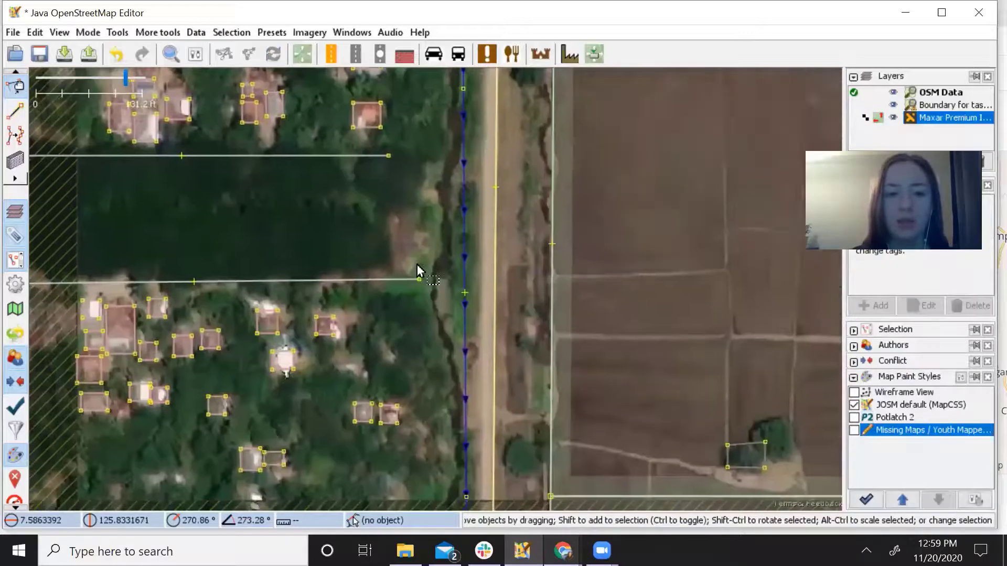
left_click_drag(399, 373, 394, 315)
left_click_drag(405, 272, 342, 272)
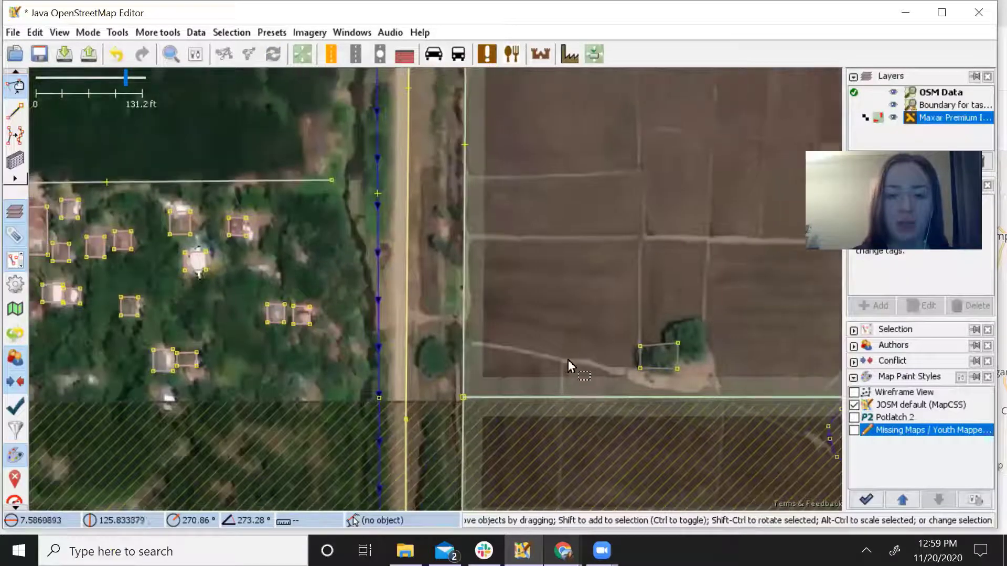
left_click_drag(567, 360, 456, 308)
scroll(537, 302, "up", 4)
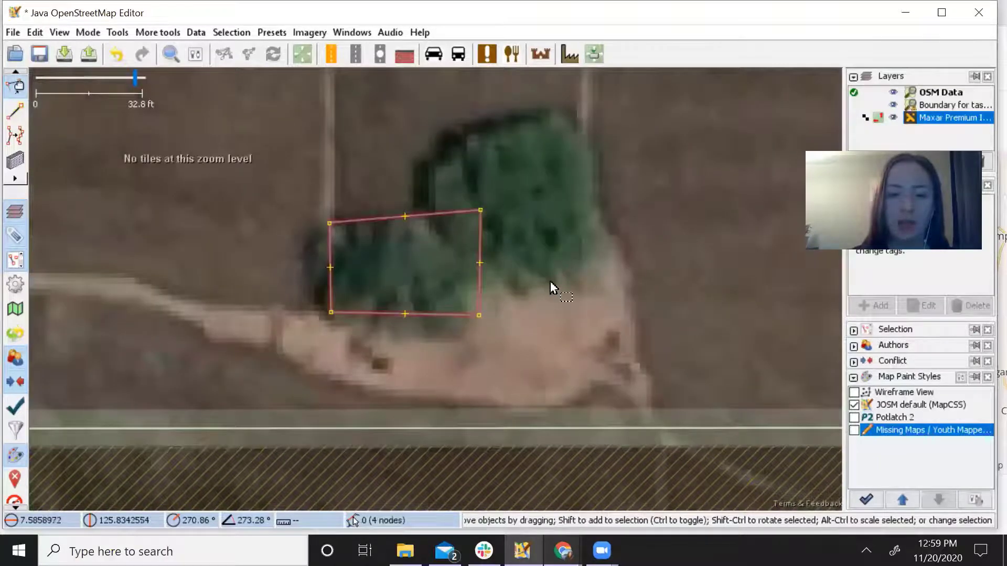
Delete the false building outline drawn over the clump of trees.
left_click(481, 298)
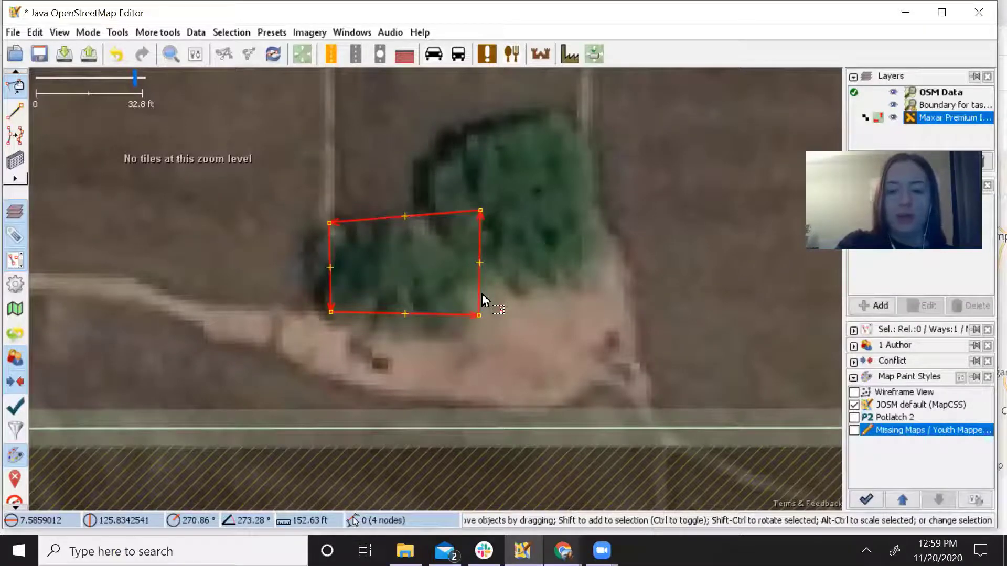
key("Delete")
scroll(346, 242, "down", 2)
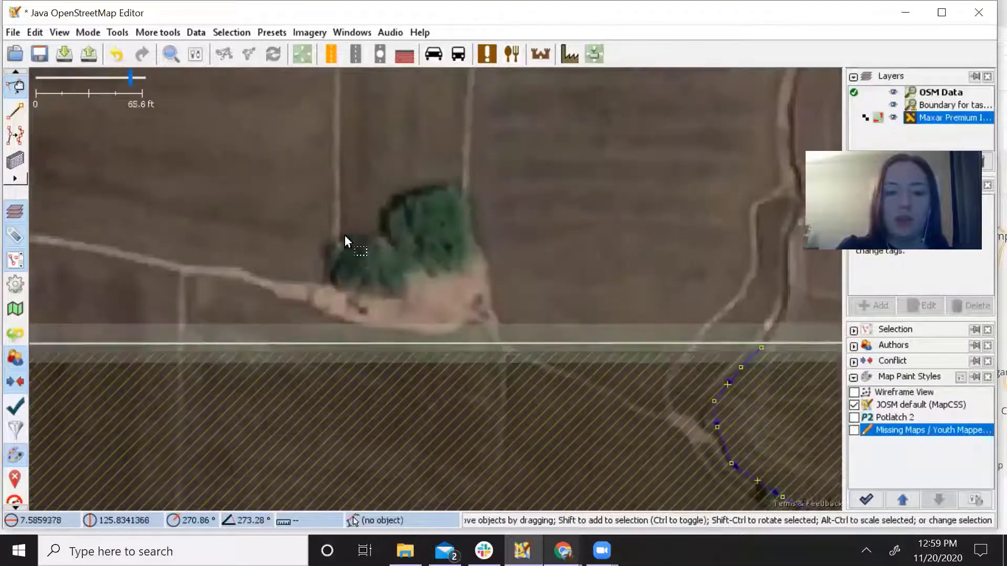
scroll(418, 294, "down", 1)
Review the houses west of the road and north along it, centring on the row of houses.
left_click_drag(421, 292, 590, 412)
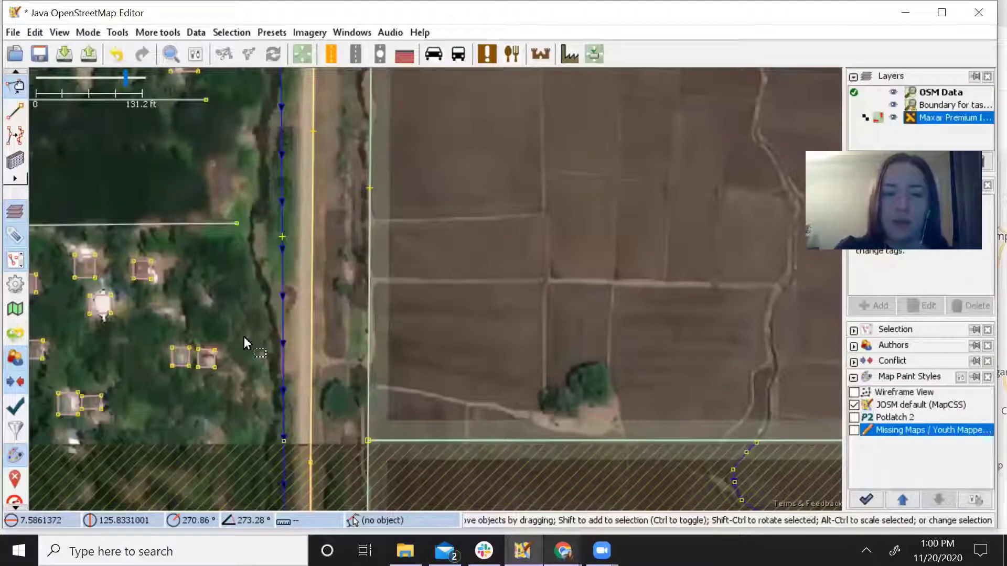
left_click_drag(244, 336, 349, 371)
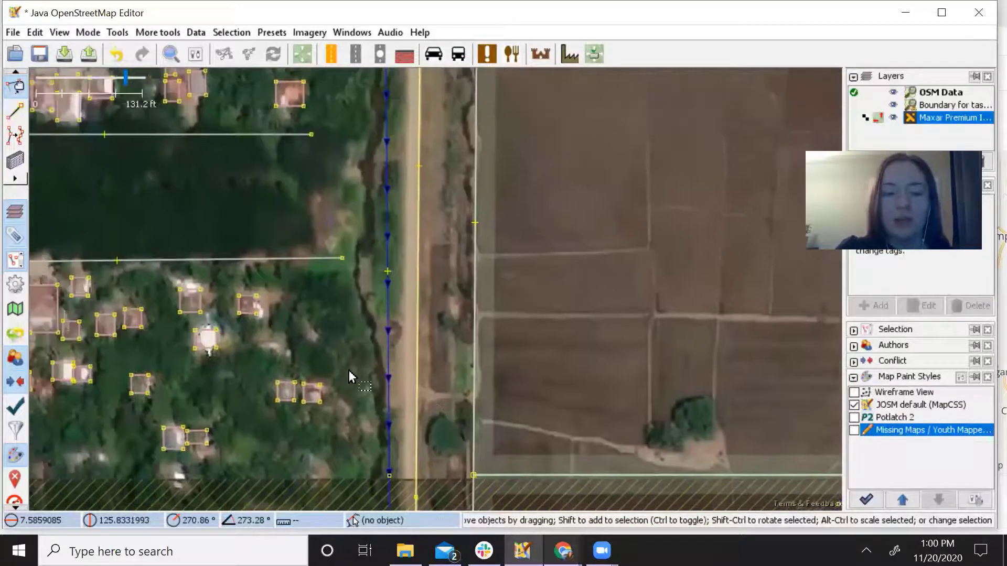
left_click_drag(321, 312, 489, 330)
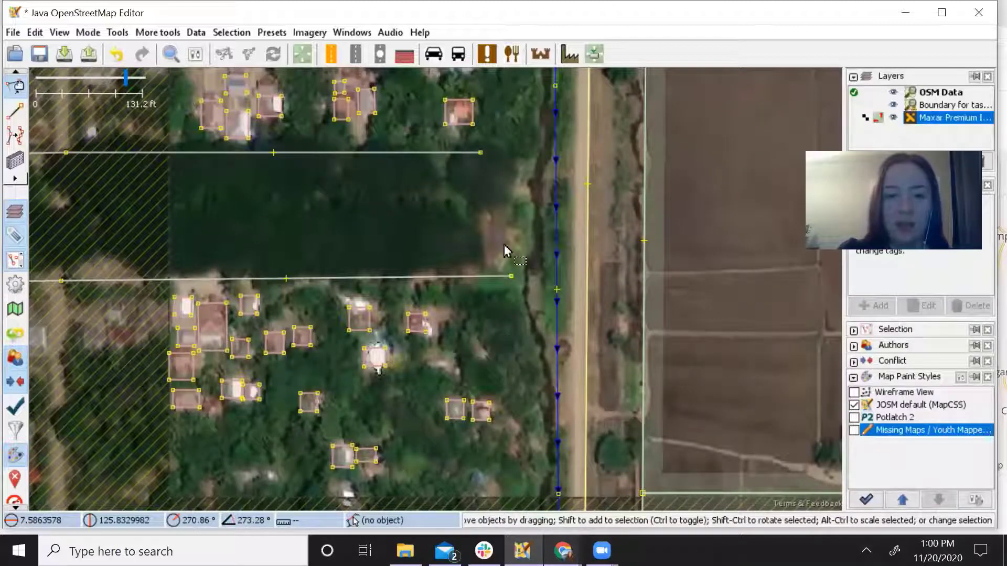
left_click_drag(479, 123, 447, 407)
left_click_drag(473, 193, 475, 410)
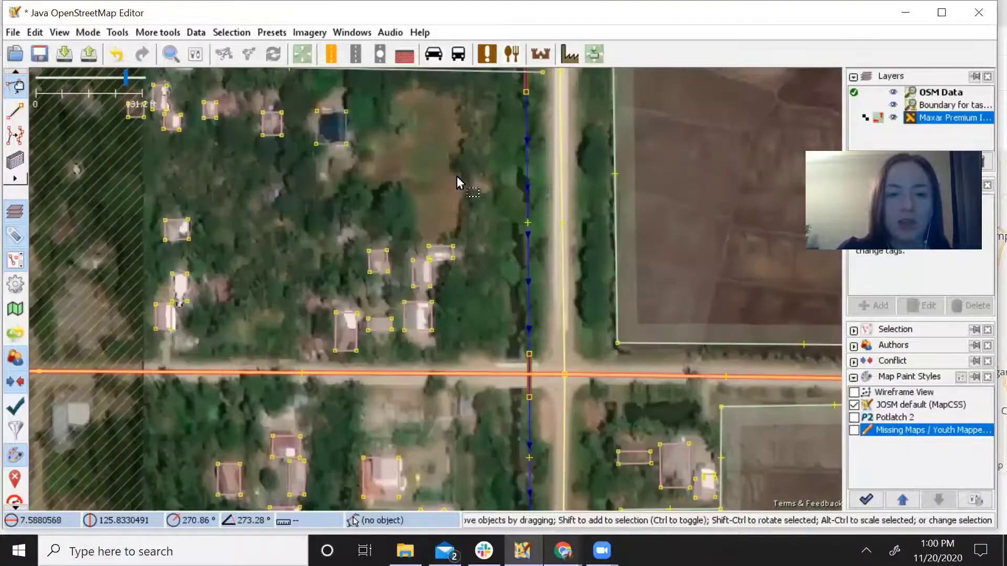
left_click_drag(456, 180, 512, 355)
left_click_drag(478, 188, 496, 330)
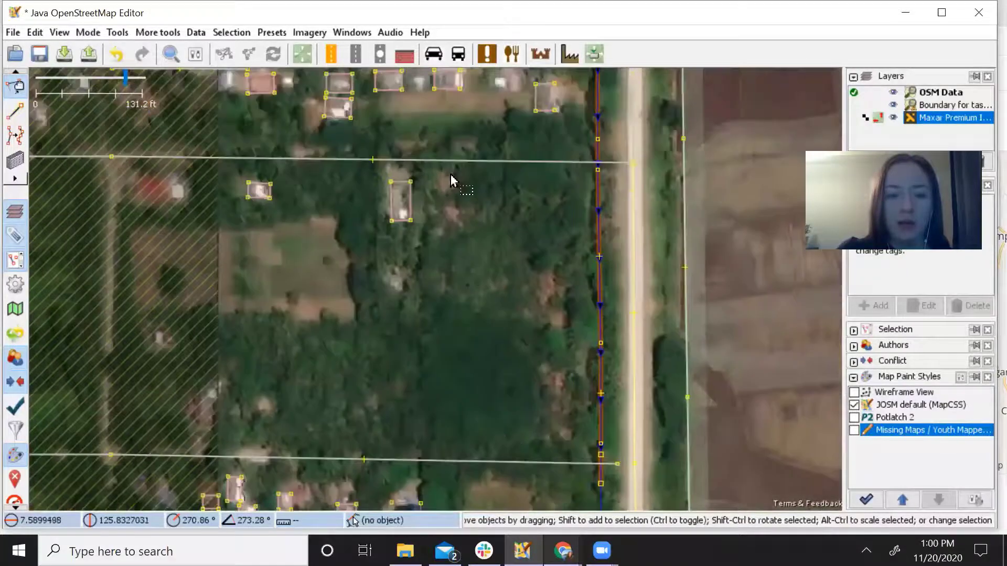
left_click_drag(452, 179, 470, 66)
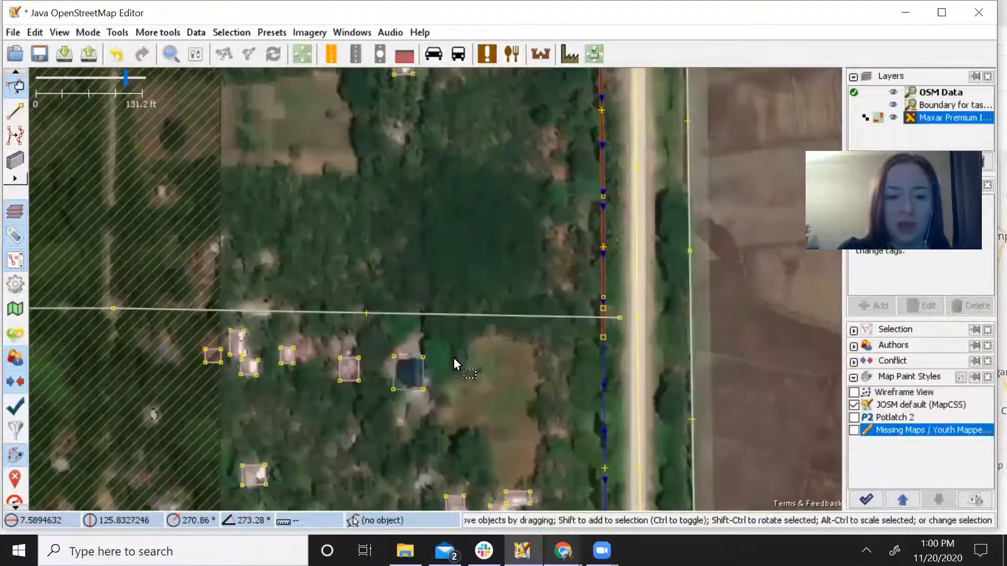
left_click_drag(455, 370, 469, 214)
left_click_drag(491, 322, 512, 301)
left_click_drag(467, 276, 539, 346)
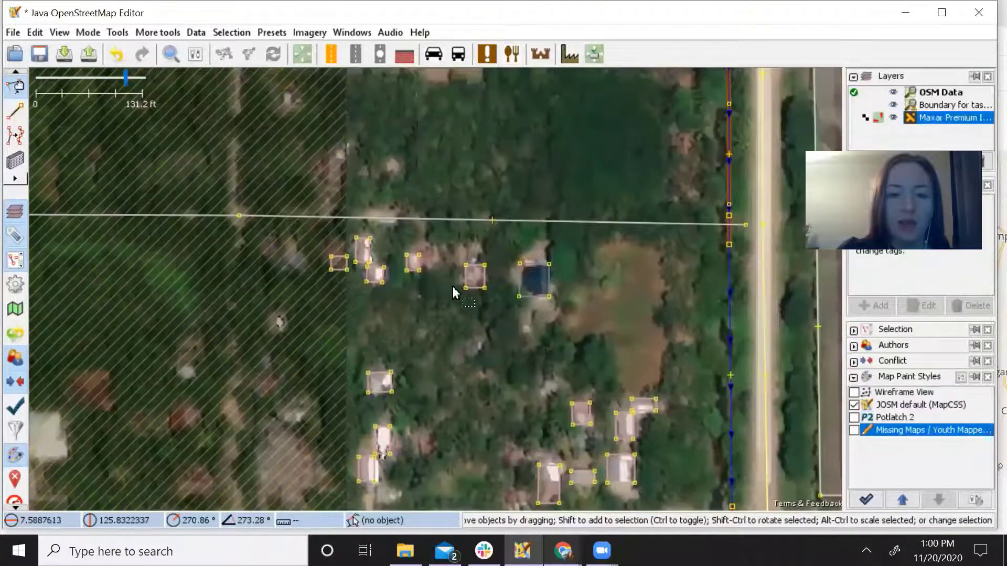
scroll(451, 296, "up", 4)
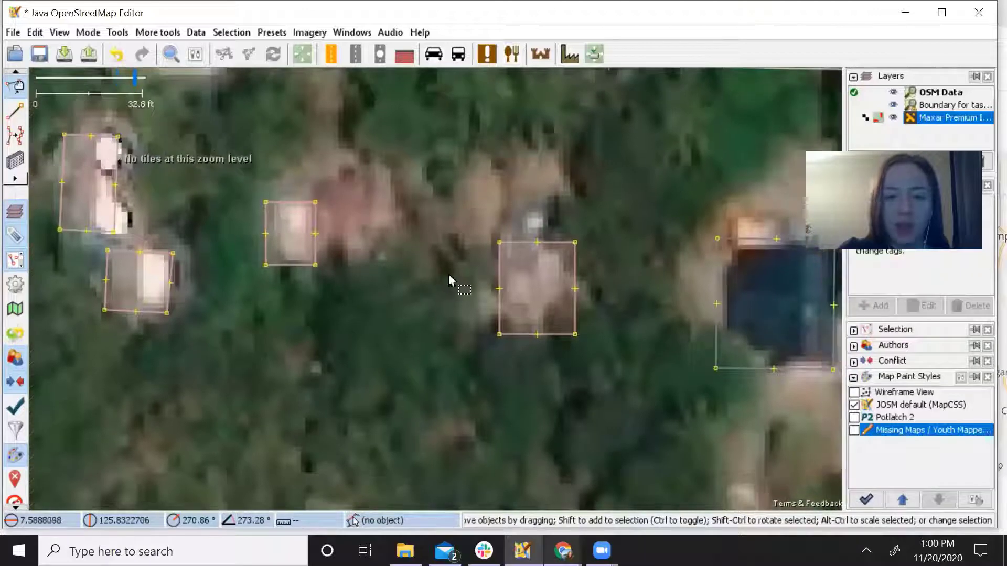
Drag the house outline's top corners up to the roof edge and square it into a rectangle.
left_click_drag(499, 242, 501, 219)
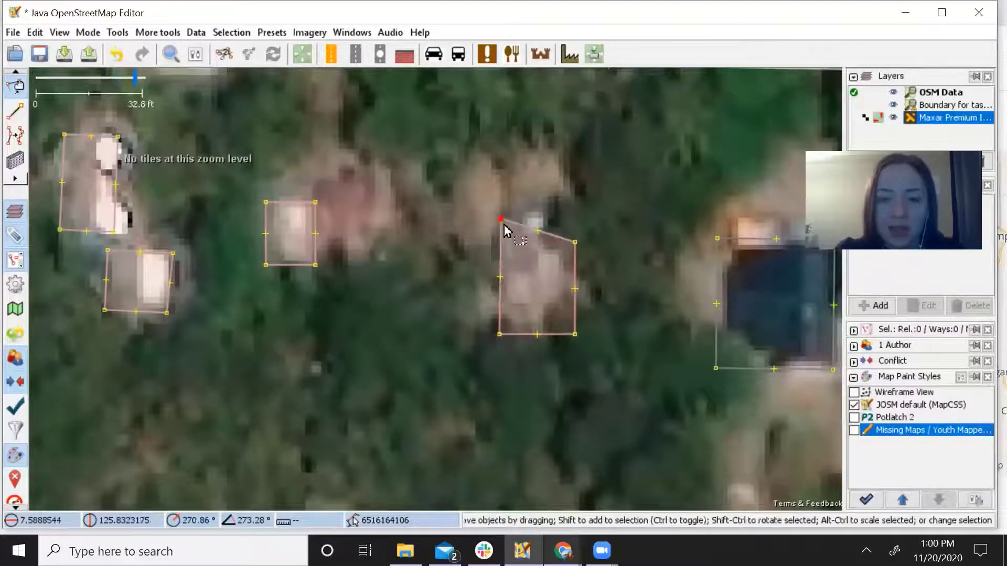
left_click_drag(575, 244, 574, 218)
left_click(577, 257)
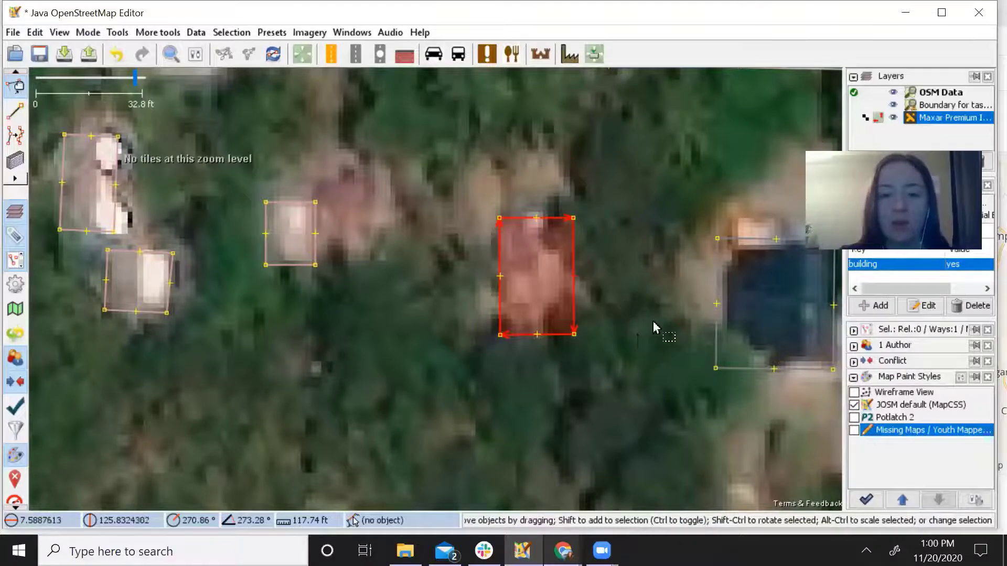
scroll(655, 329, "down", 4)
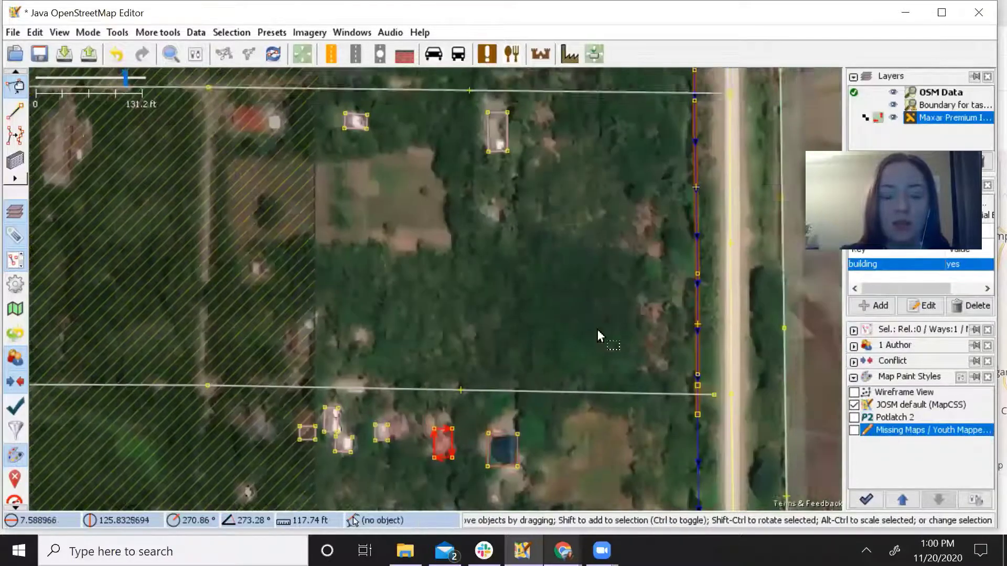
left_click_drag(600, 336, 537, 272)
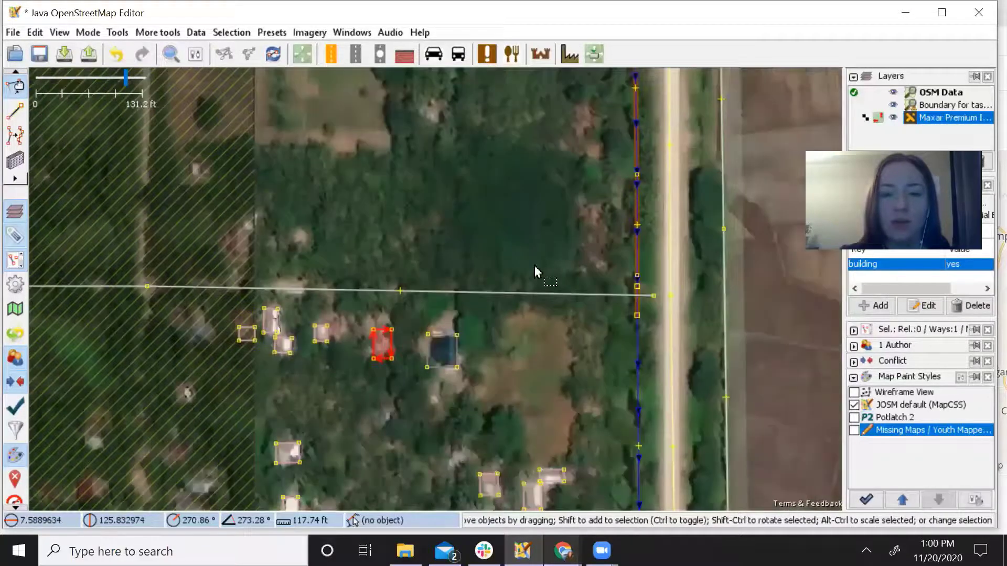
scroll(537, 272, "down", 2)
left_click_drag(447, 297, 344, 186)
left_click_drag(472, 360, 375, 153)
left_click_drag(473, 299, 470, 211)
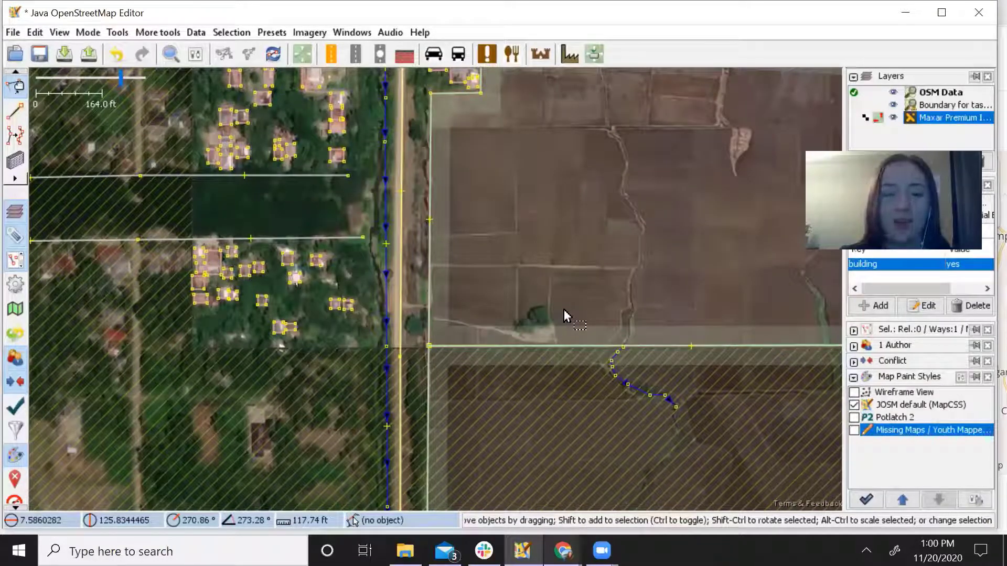
left_click_drag(464, 230, 512, 327)
left_click_drag(542, 231, 502, 426)
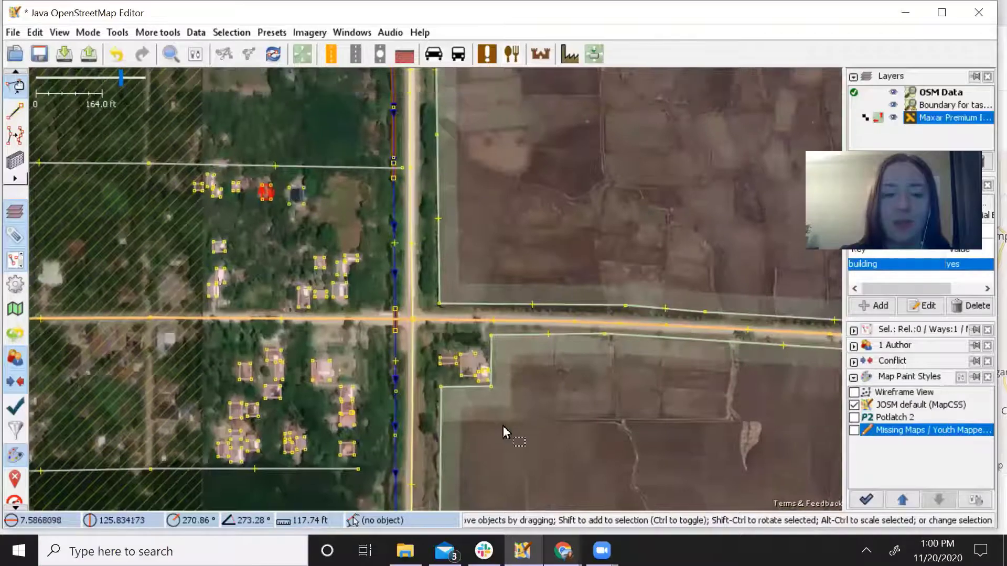
left_click_drag(422, 242, 495, 331)
scroll(420, 283, "up", 2)
left_click_drag(401, 282, 505, 268)
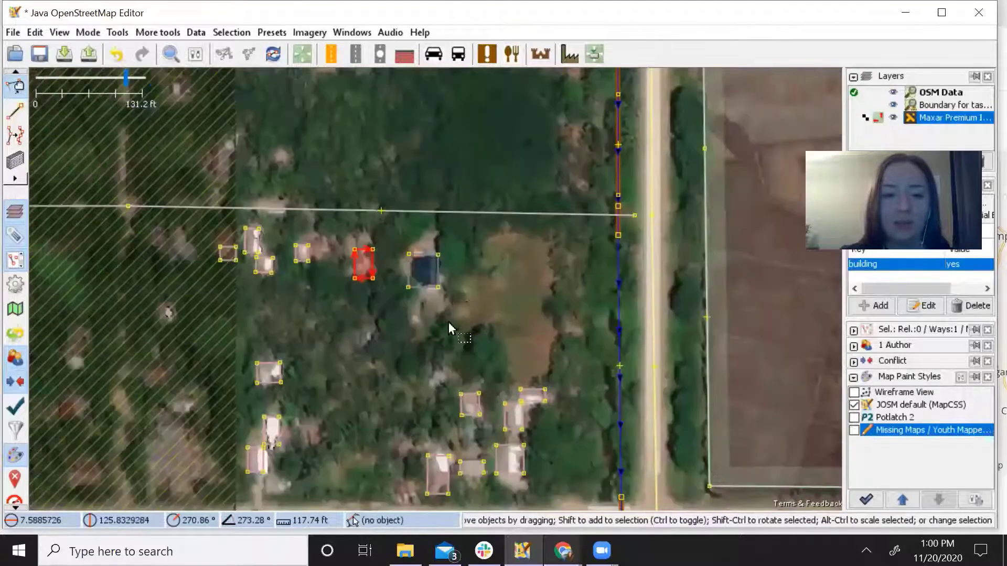
left_click(446, 321)
left_click_drag(448, 315, 331, 265)
scroll(332, 264, "down", 2)
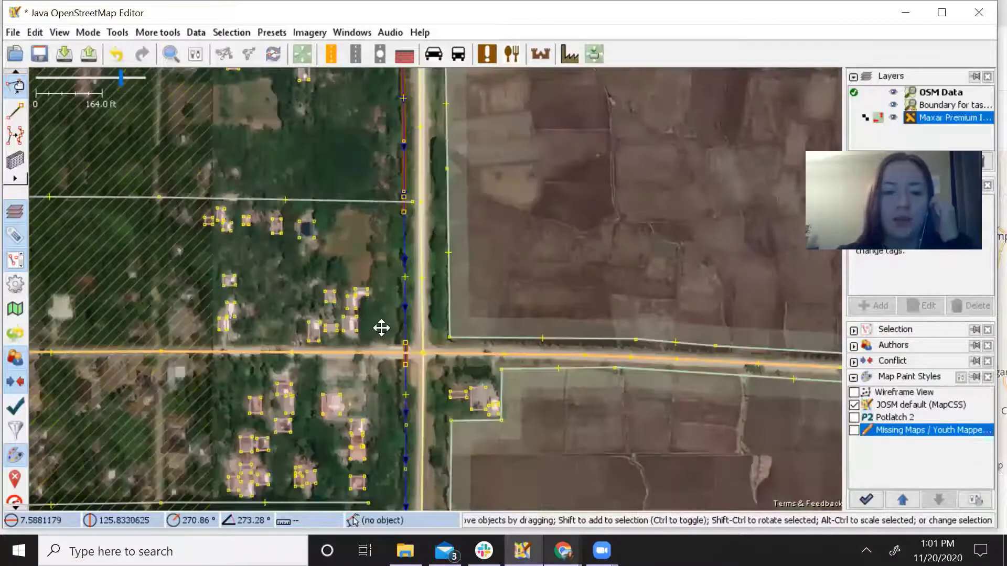
left_click_drag(381, 328, 394, 245)
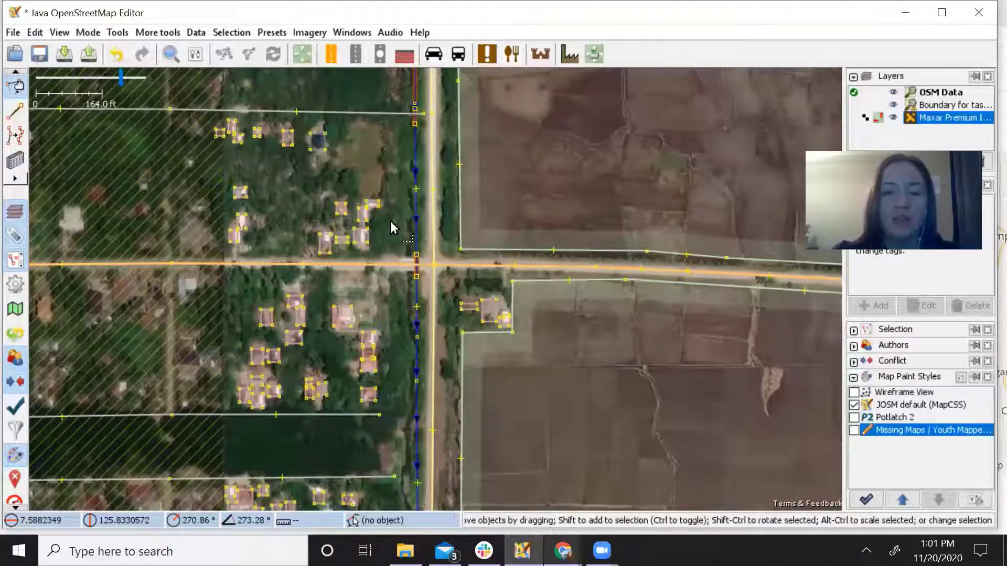
left_click_drag(390, 230, 381, 183)
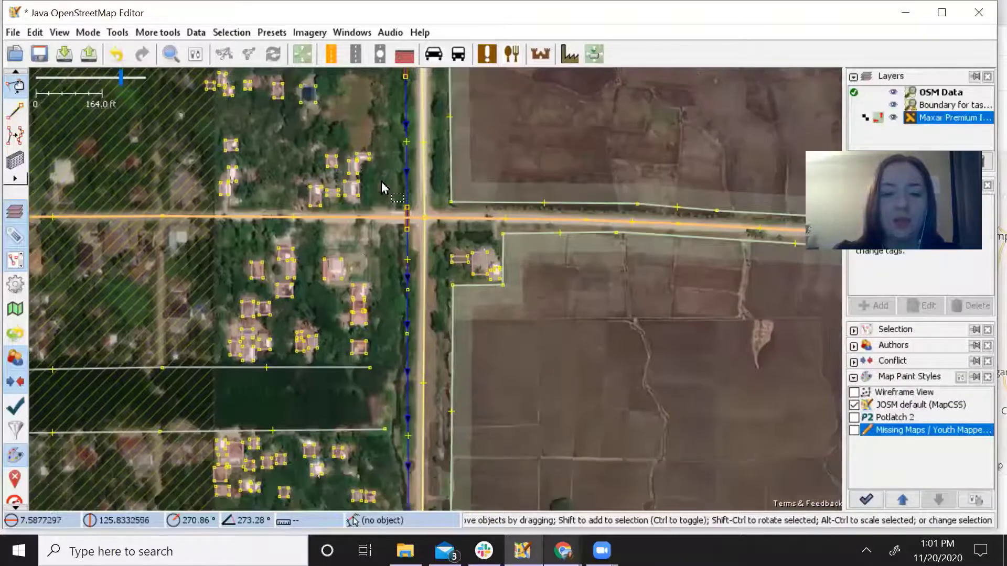
left_click_drag(369, 292, 361, 185)
left_click_drag(361, 305, 360, 270)
scroll(385, 285, "up", 4)
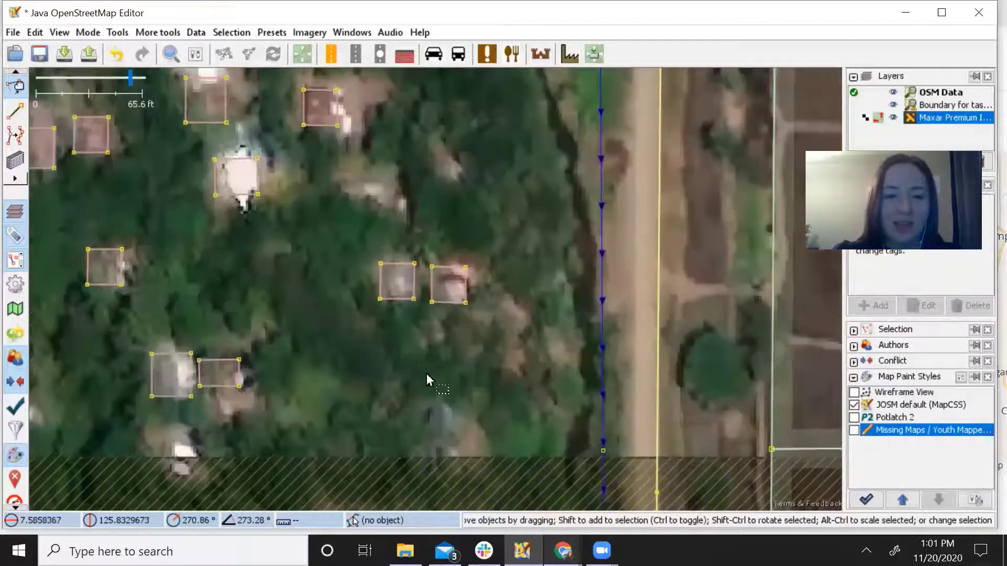
left_click_drag(404, 326, 436, 490)
left_click_drag(471, 74, 287, 283)
scroll(294, 284, "down", 2)
left_click_drag(384, 275, 307, 370)
scroll(308, 369, "down", 2)
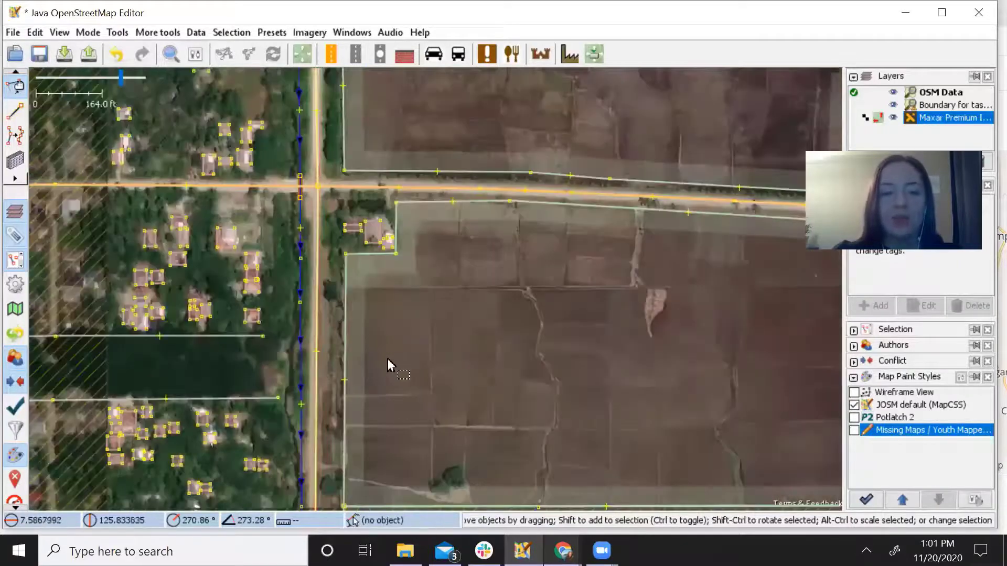
scroll(414, 369, "down", 2)
left_click_drag(420, 397, 432, 446)
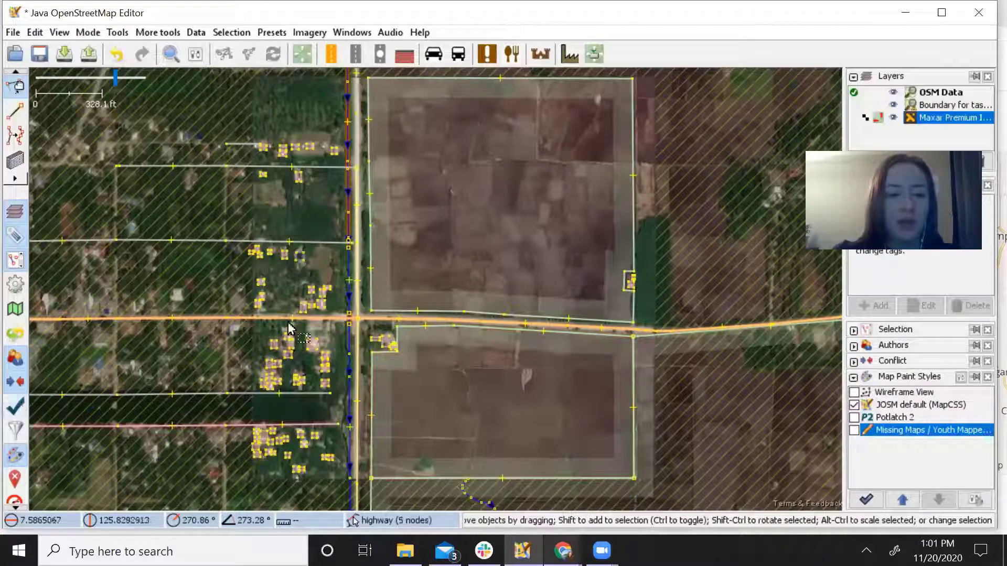
Run Validate on the edited data, producing 10 warnings and 7 other issues.
left_click(16, 410)
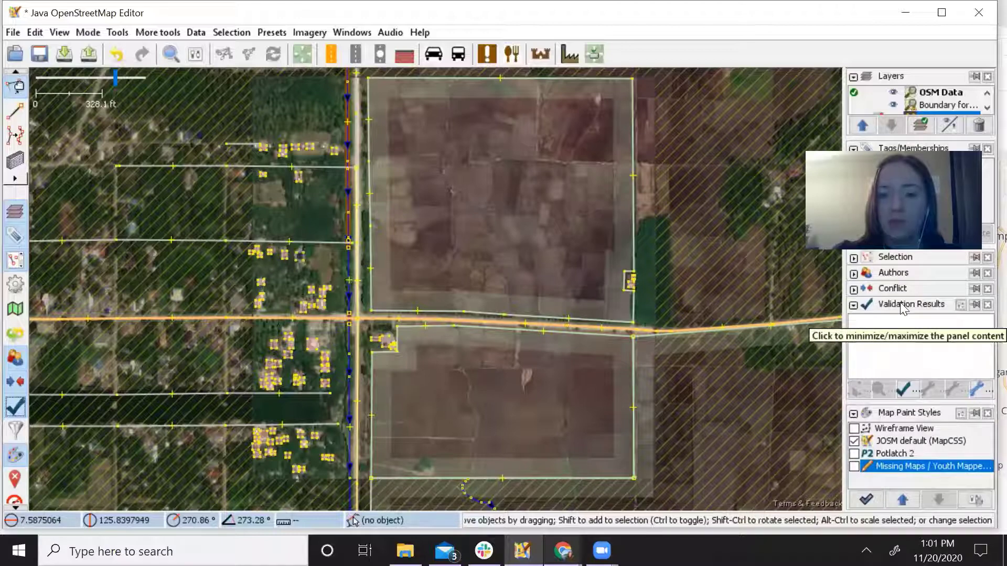
left_click(902, 393)
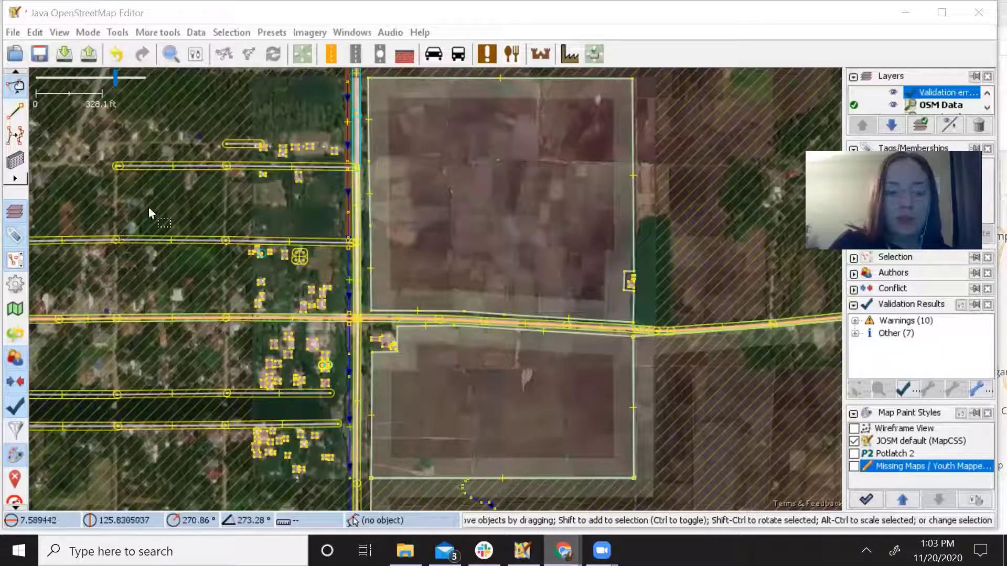
left_click(368, 208)
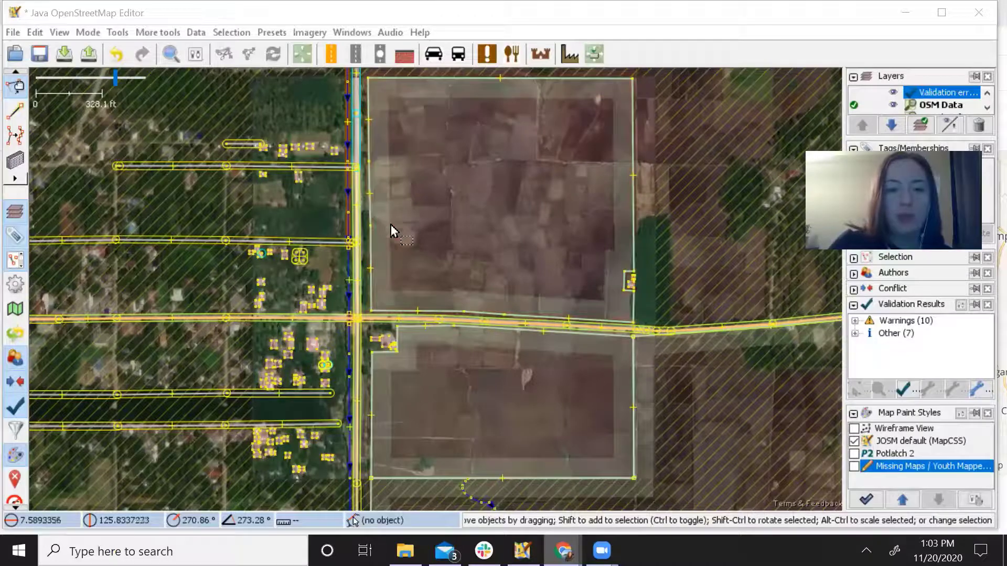
left_click(412, 408)
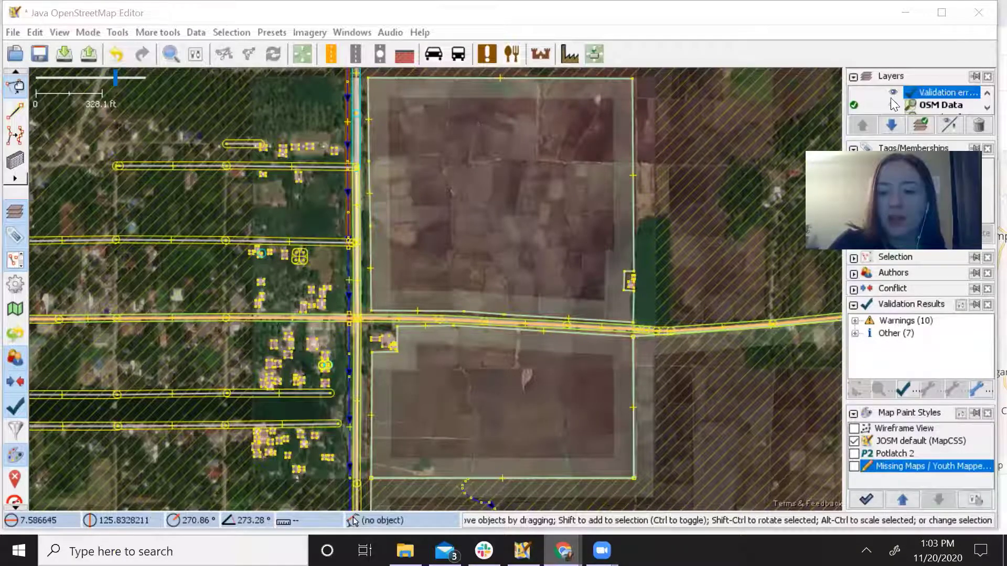
left_click(854, 414)
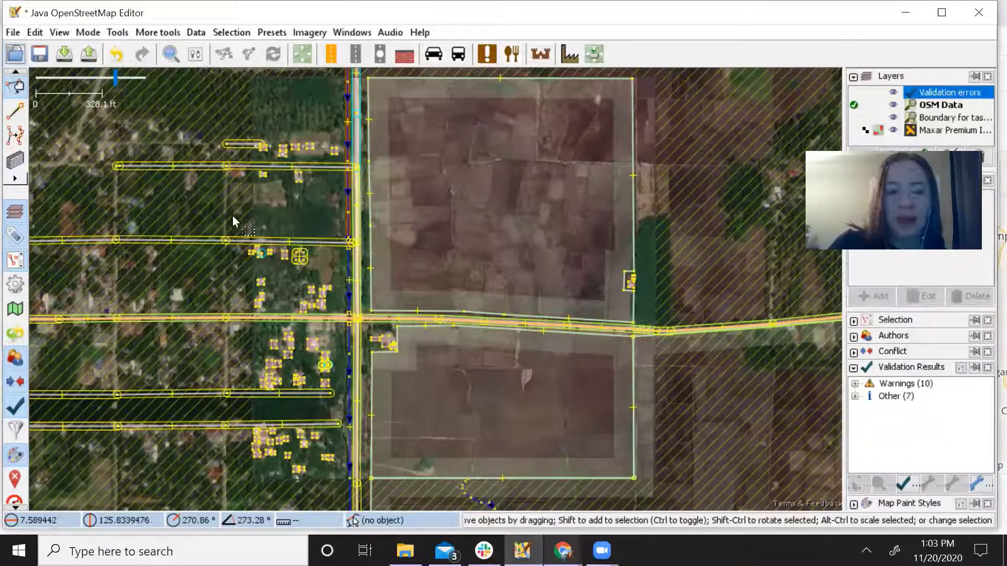
left_click_drag(388, 420, 427, 414)
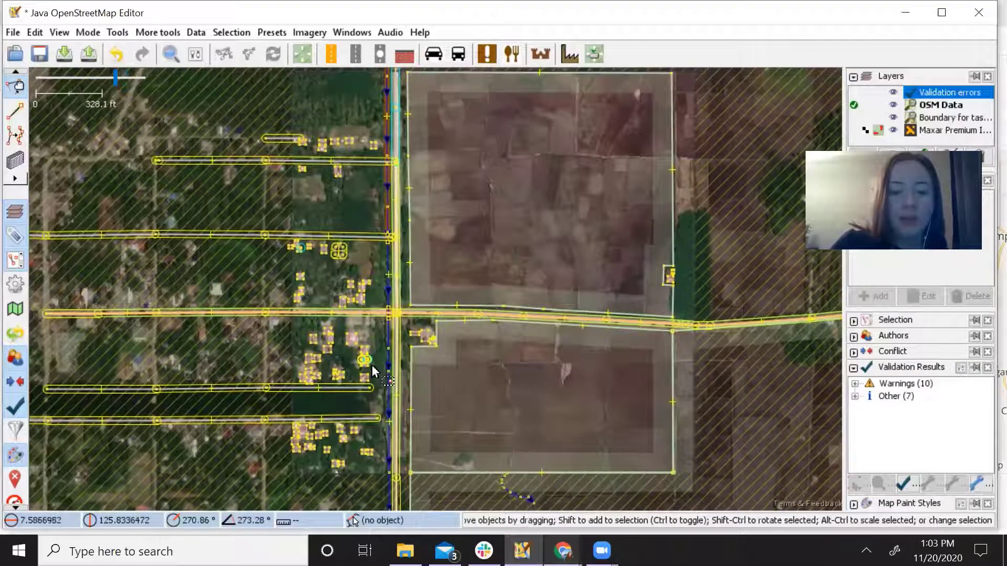
scroll(383, 354, "up", 1)
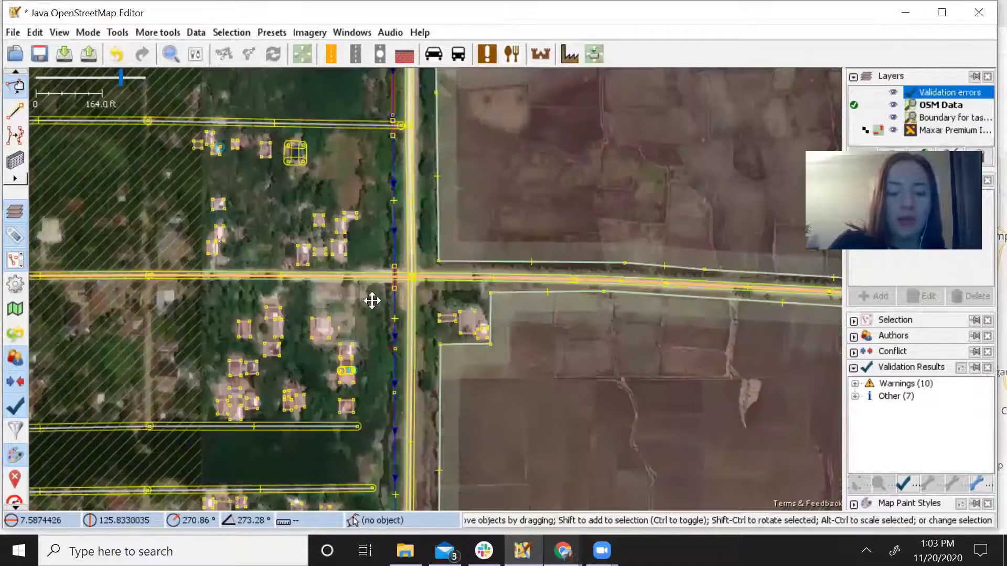
scroll(373, 299, "up", 2)
left_click_drag(379, 264, 379, 257)
scroll(392, 291, "up", 2)
left_click_drag(392, 291, 448, 215)
left_click_drag(436, 375, 466, 292)
left_click_drag(472, 217, 412, 478)
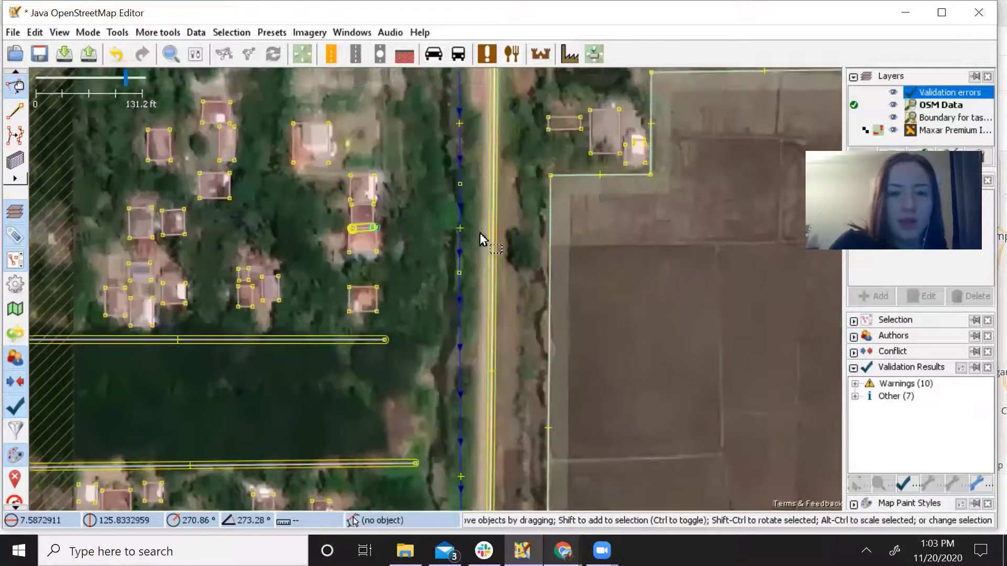
left_click_drag(525, 184, 529, 282)
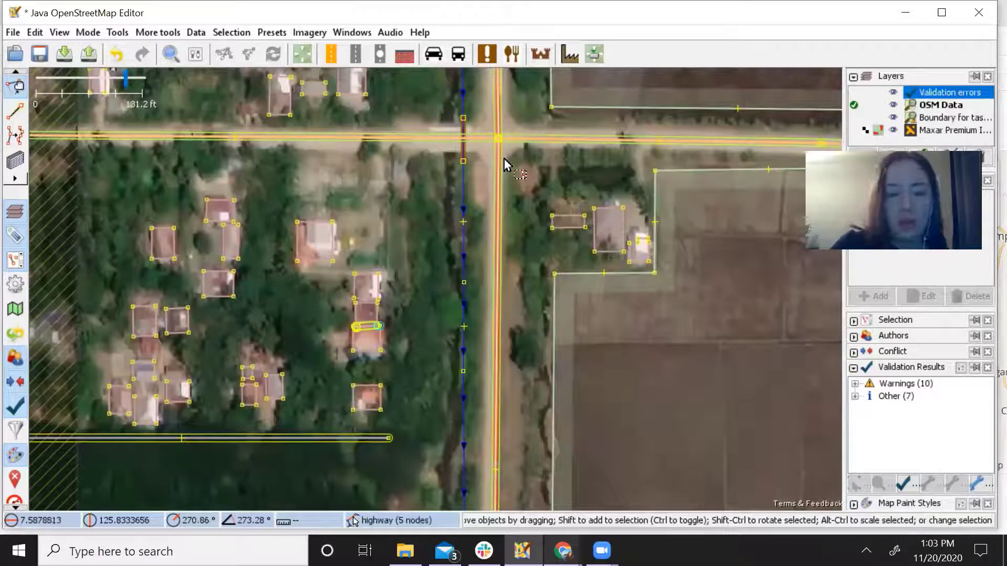
left_click_drag(423, 205, 449, 256)
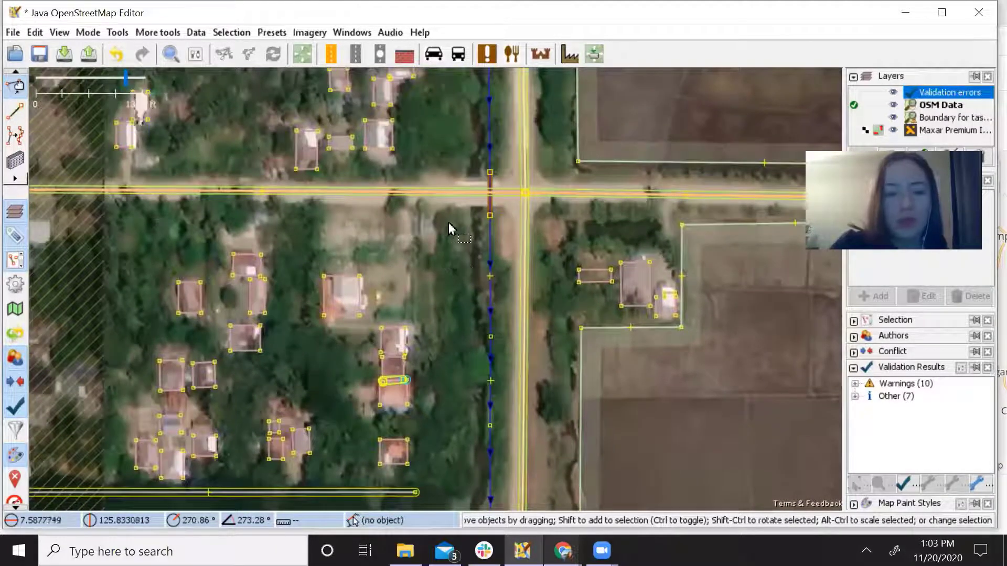
left_click_drag(445, 158, 469, 353)
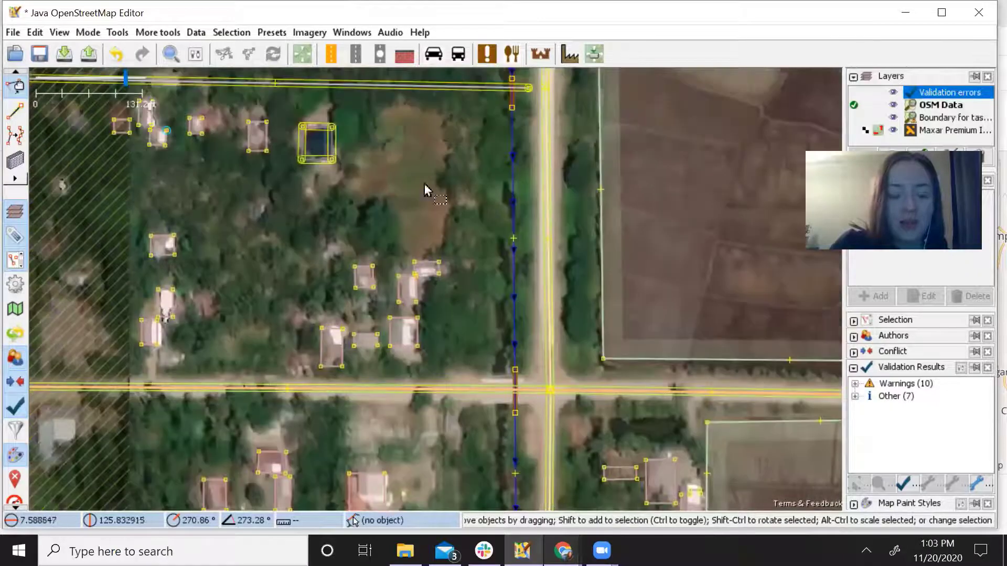
left_click_drag(425, 184, 406, 315)
left_click_drag(410, 396, 380, 298)
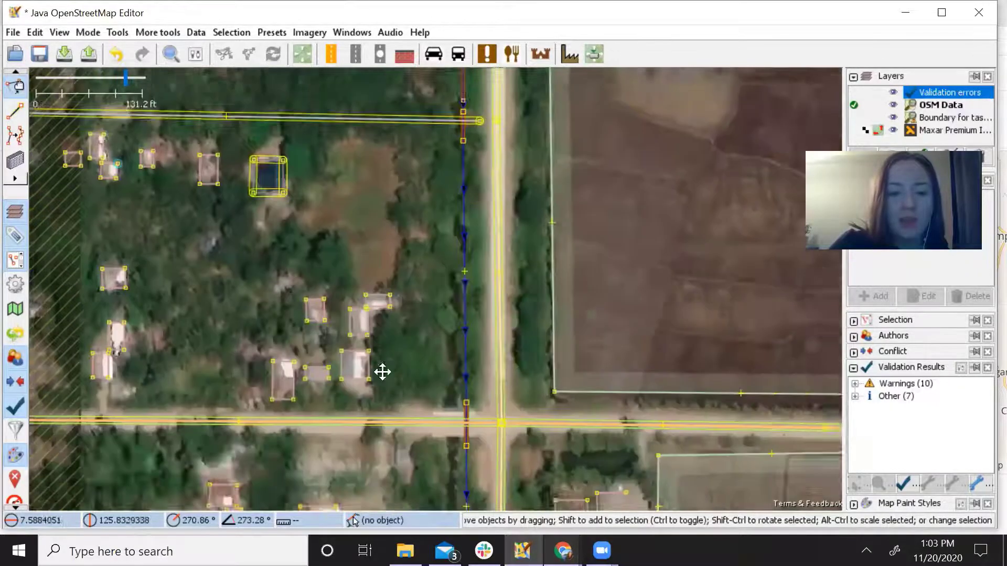
left_click_drag(382, 372, 478, 300)
scroll(428, 288, "up", 2)
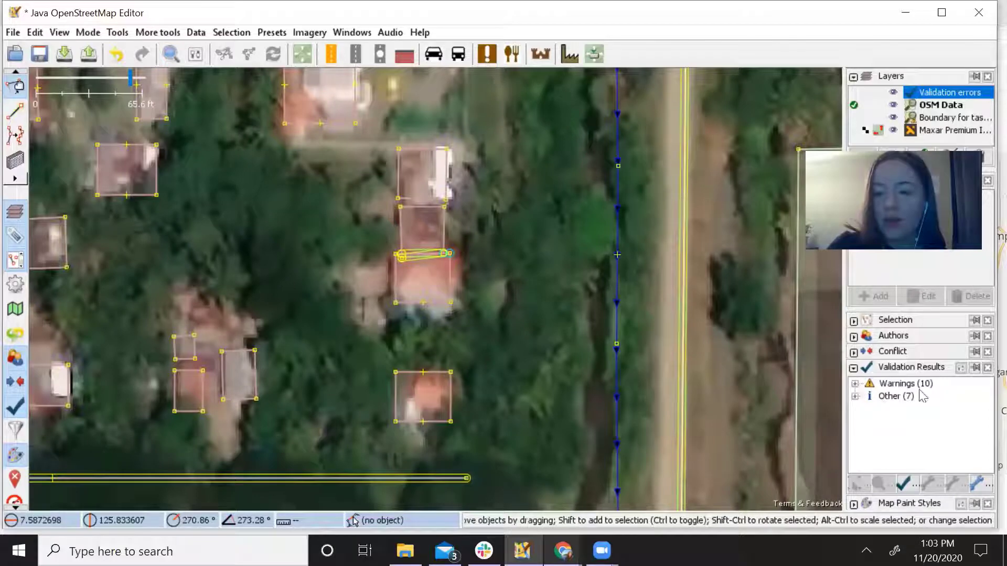
Expand Warnings > Overlapping buildings and zoom to the '2 ways: building' problem.
left_click(855, 385)
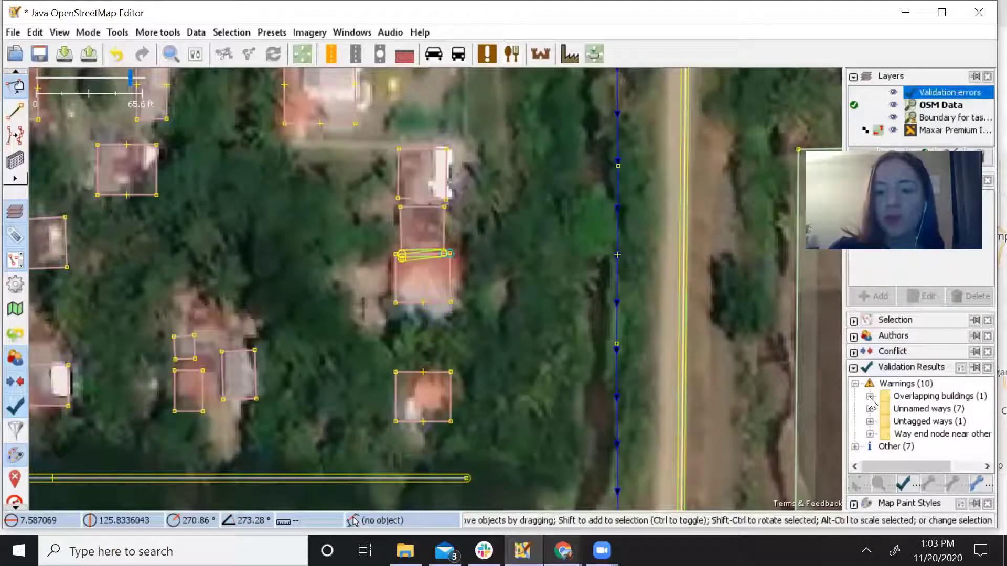
left_click(870, 397)
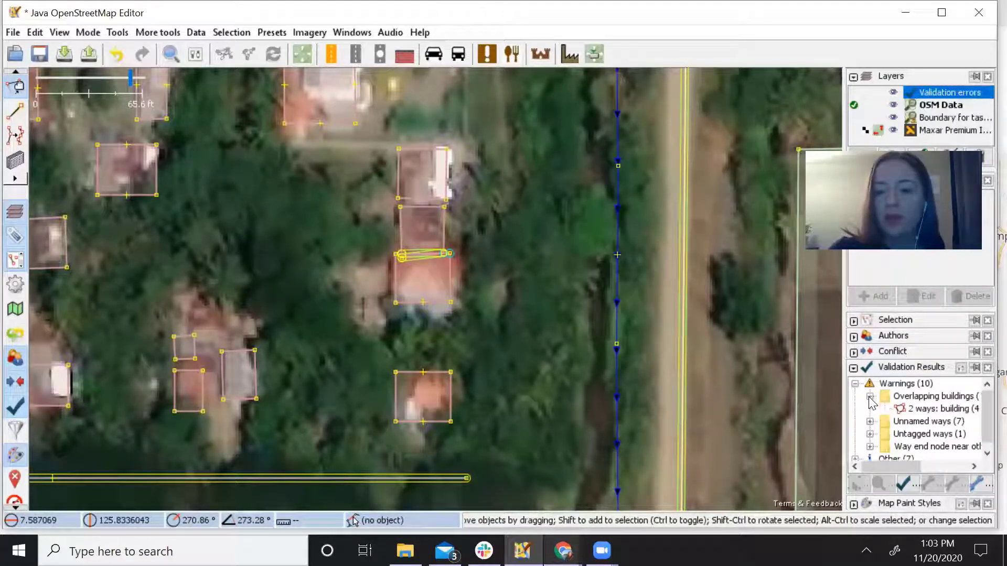
right_click(918, 410)
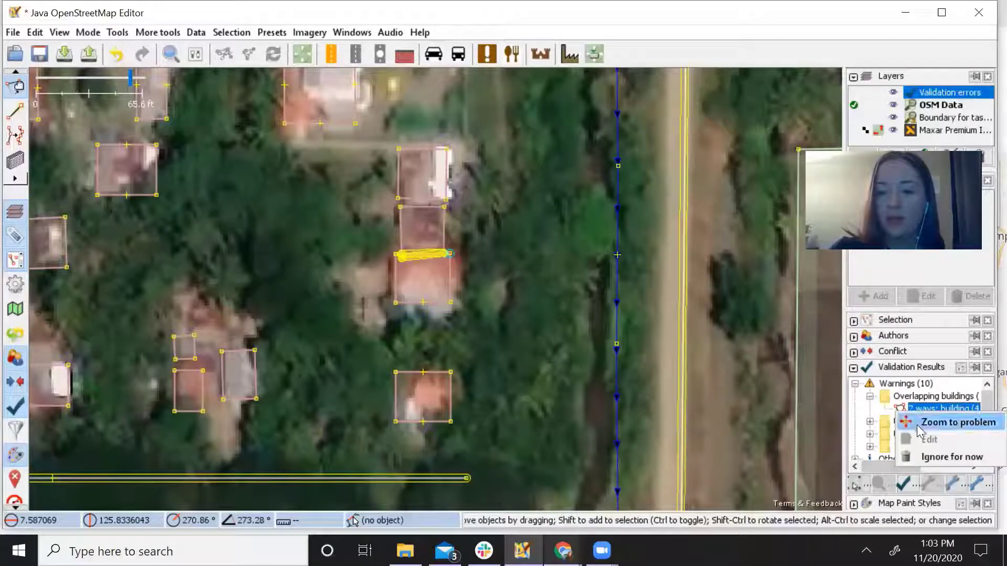
left_click(919, 429)
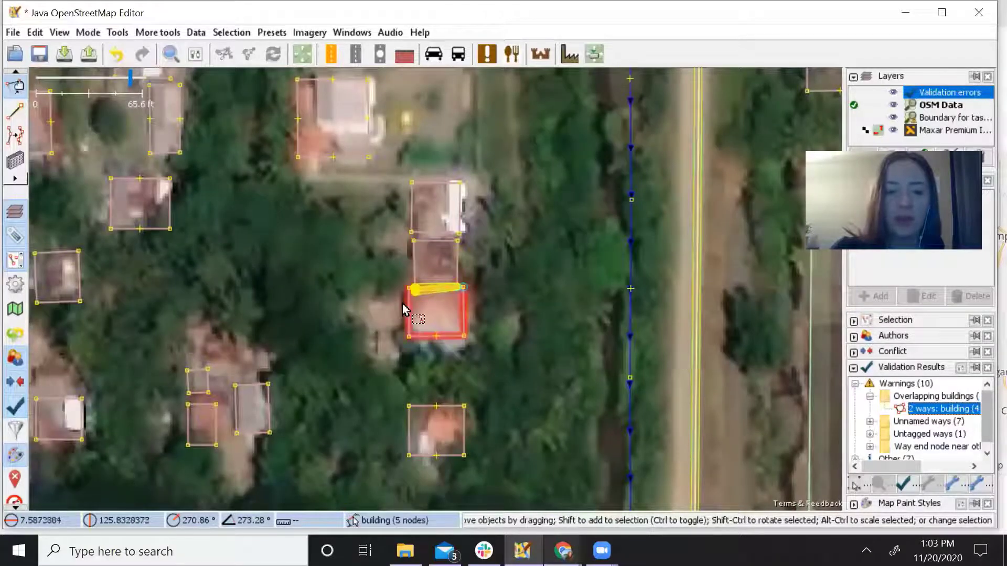
scroll(445, 301, "up", 2)
scroll(440, 308, "up", 1)
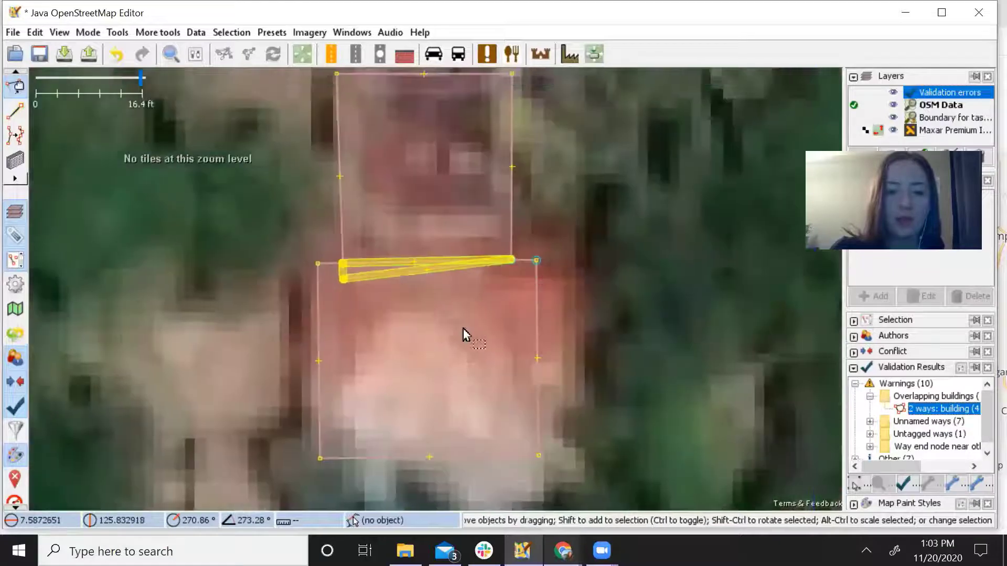
Hide the validation highlights and drag the shared corner nodes so the two buildings meet edge to edge.
scroll(461, 332, "down", 1)
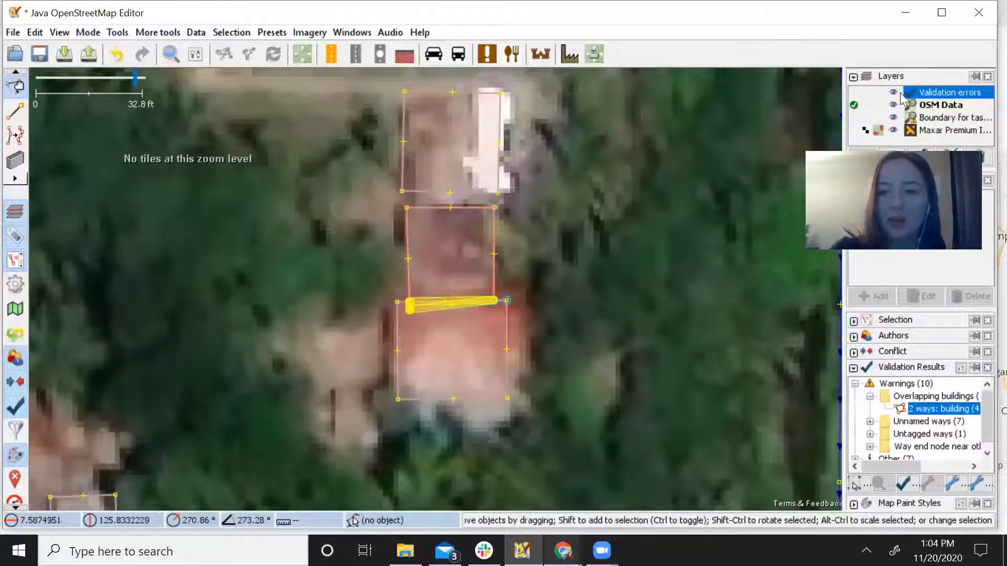
left_click(893, 93)
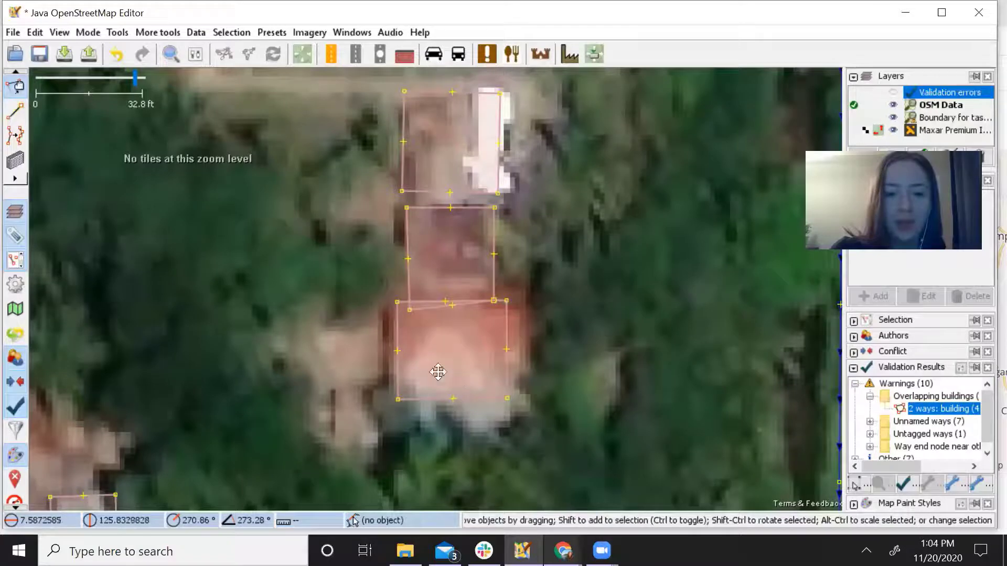
left_click_drag(438, 370, 463, 378)
scroll(467, 342, "up", 1)
left_click_drag(486, 323, 479, 368)
scroll(482, 368, "down", 1)
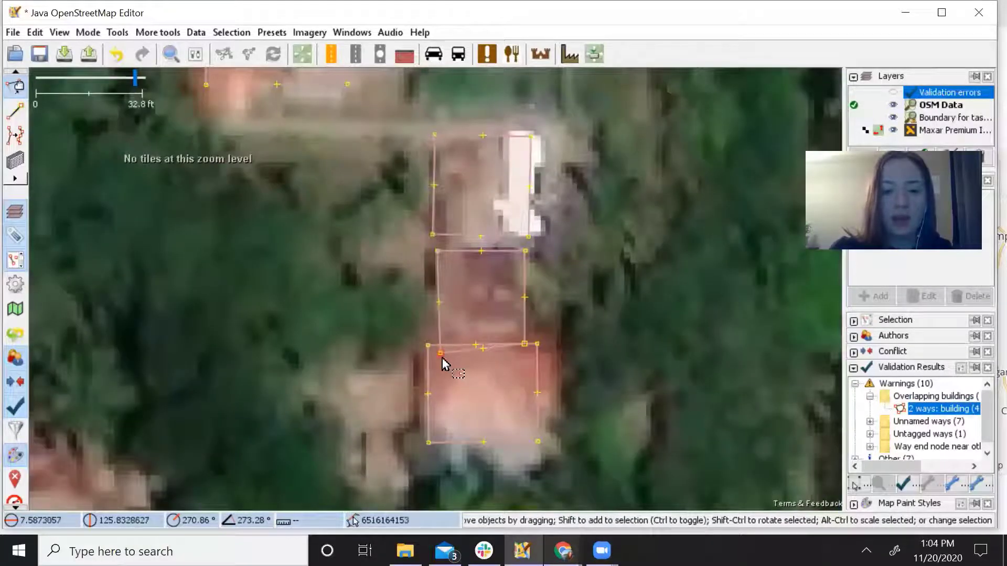
left_click_drag(442, 362, 440, 341)
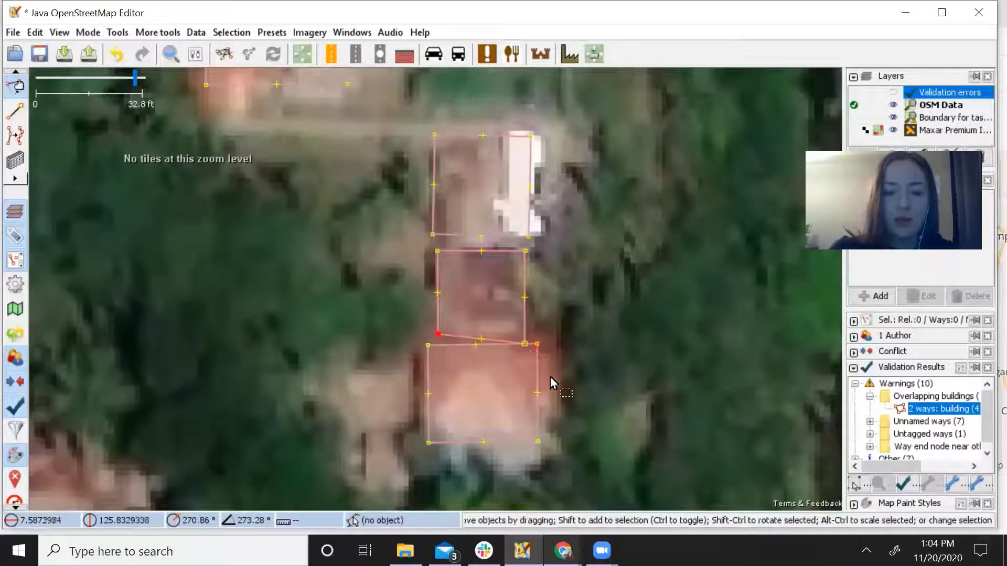
left_click(523, 344)
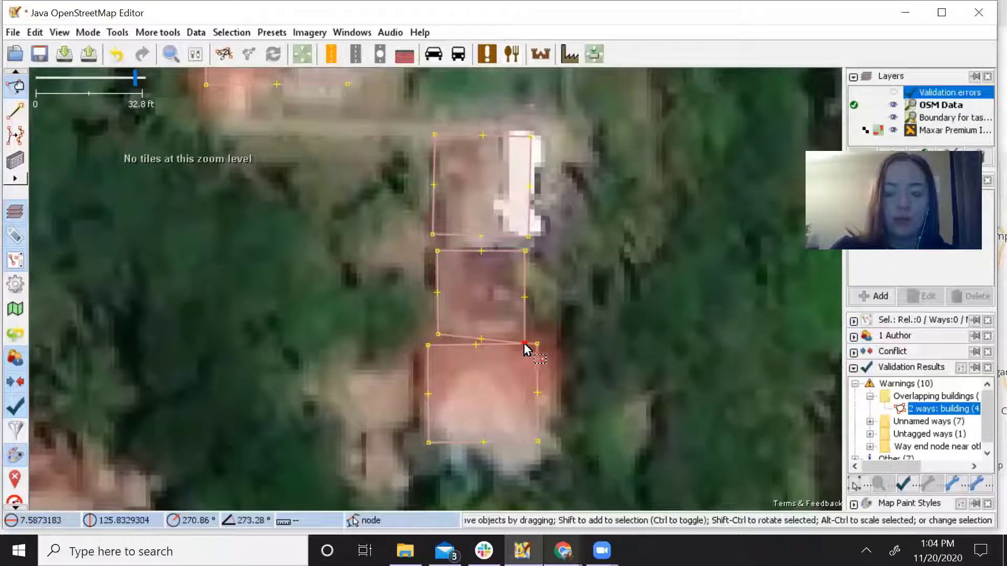
left_click_drag(527, 348, 525, 334)
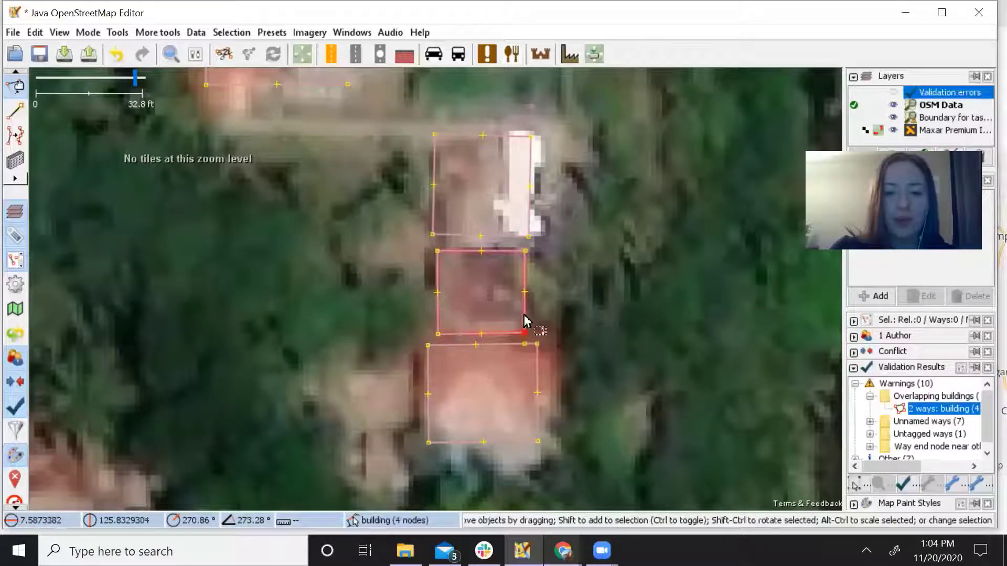
left_click(526, 321)
Delete the stray node on the lower building's top edge and collapse the Overlapping buildings warning.
left_click_drag(572, 388, 567, 289)
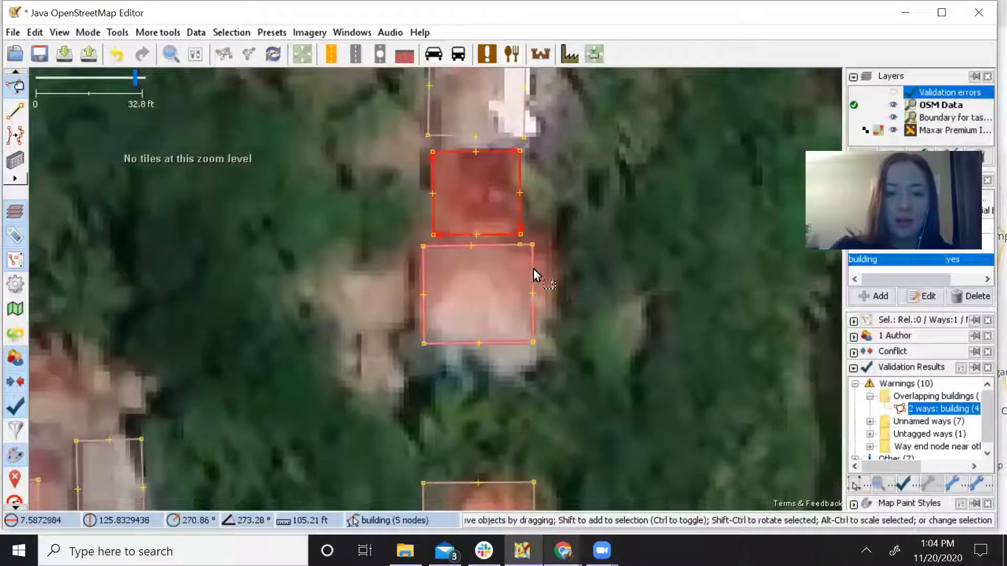
left_click(519, 245)
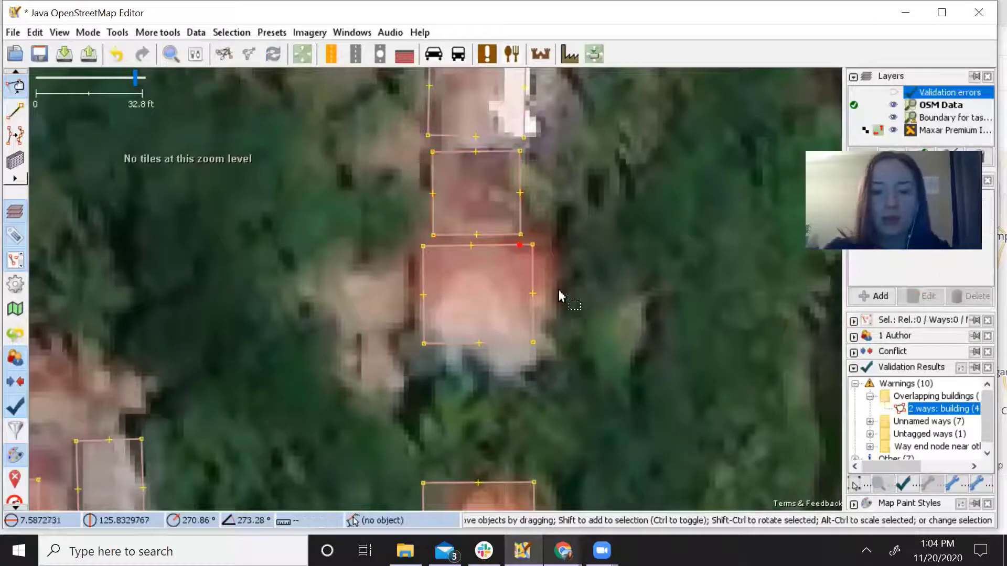
key("Delete")
left_click(532, 273)
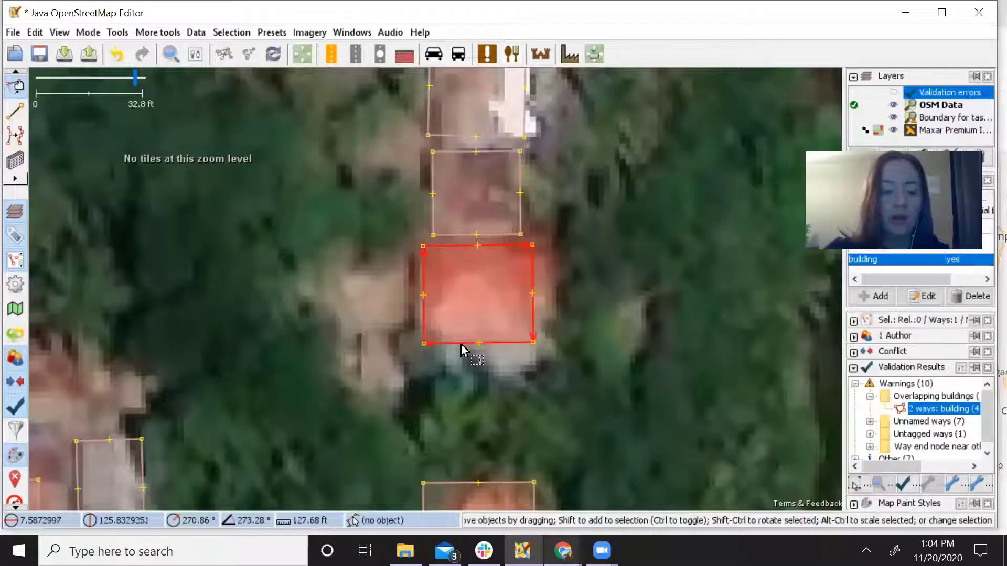
left_click_drag(586, 241, 586, 262)
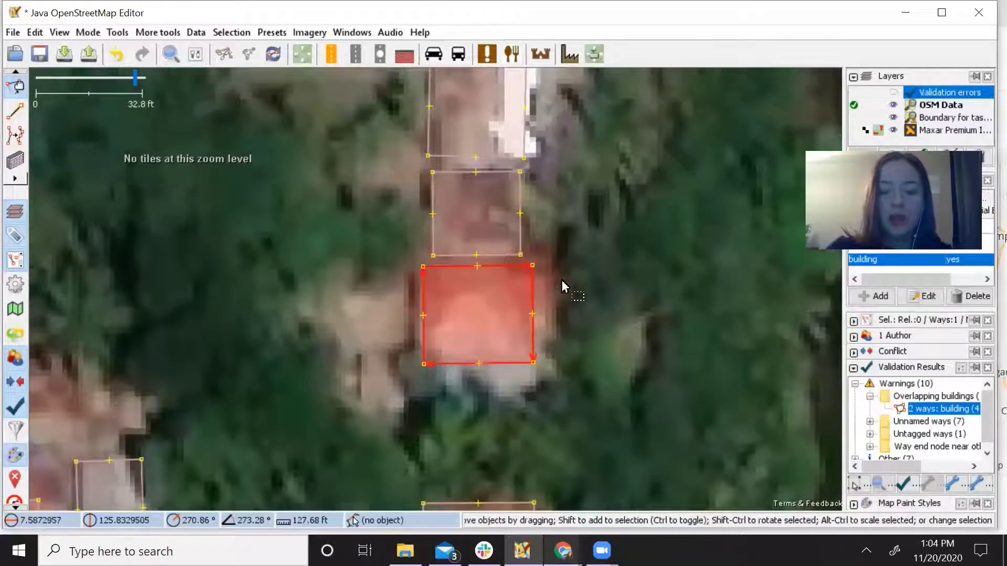
left_click(561, 280)
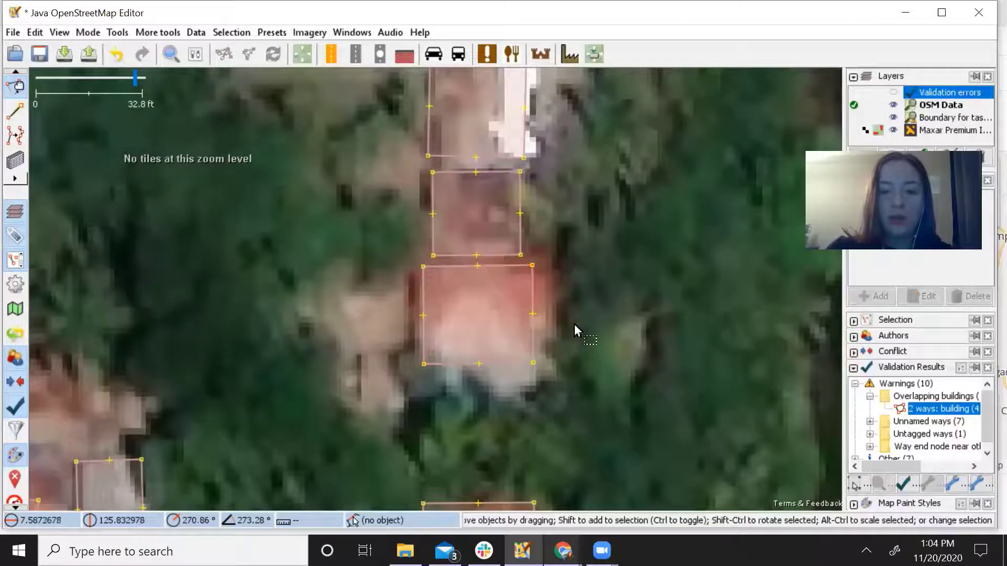
left_click(870, 398)
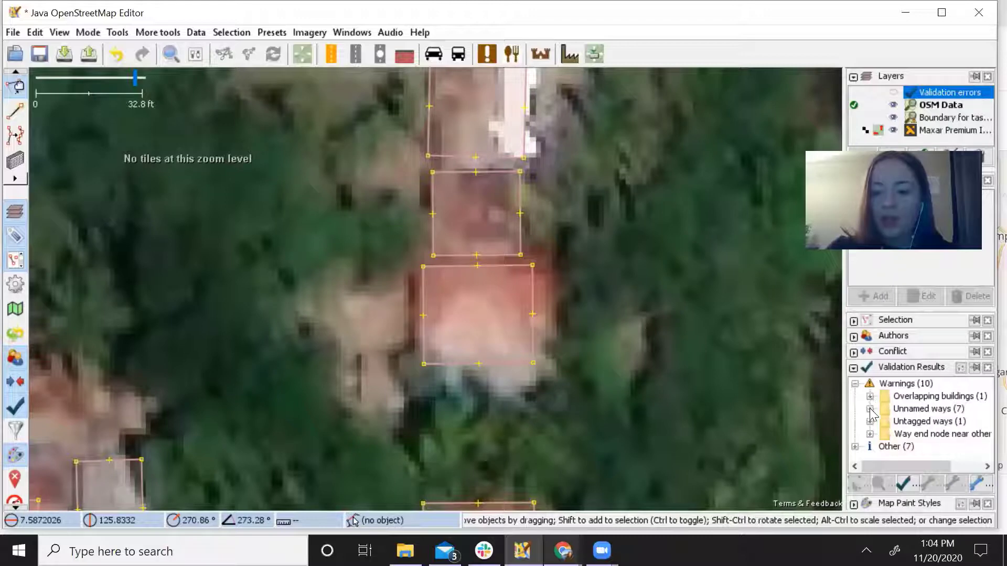
Zoom the map to the flagged 4-node highway listed under Unnamed ways.
left_click(870, 409)
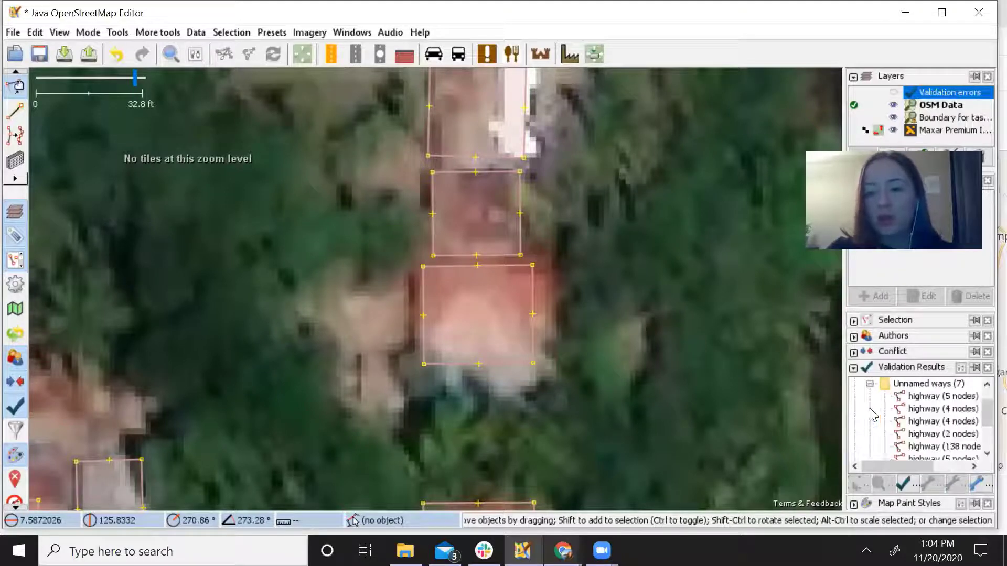
right_click(924, 415)
left_click(924, 422)
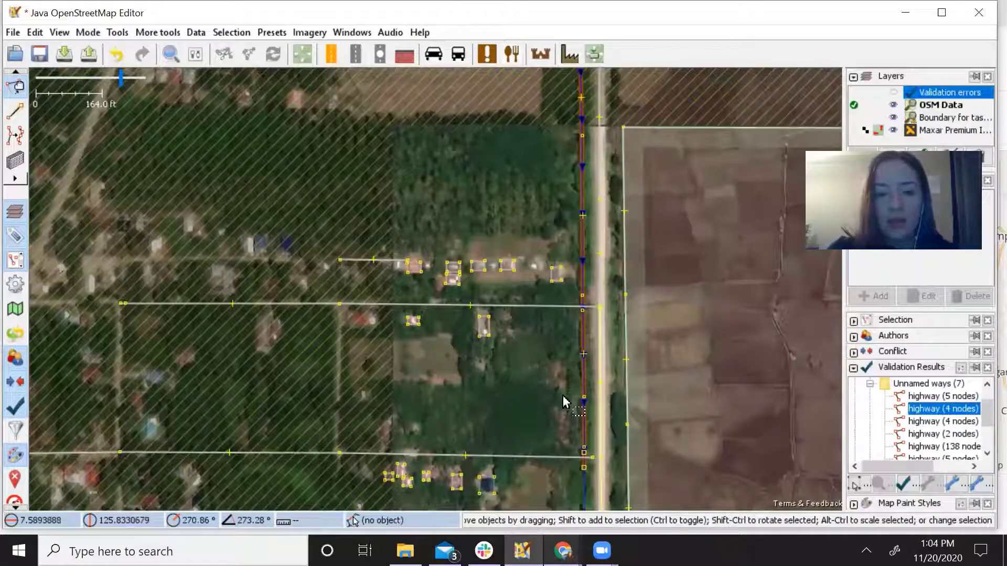
left_click_drag(551, 359, 514, 382)
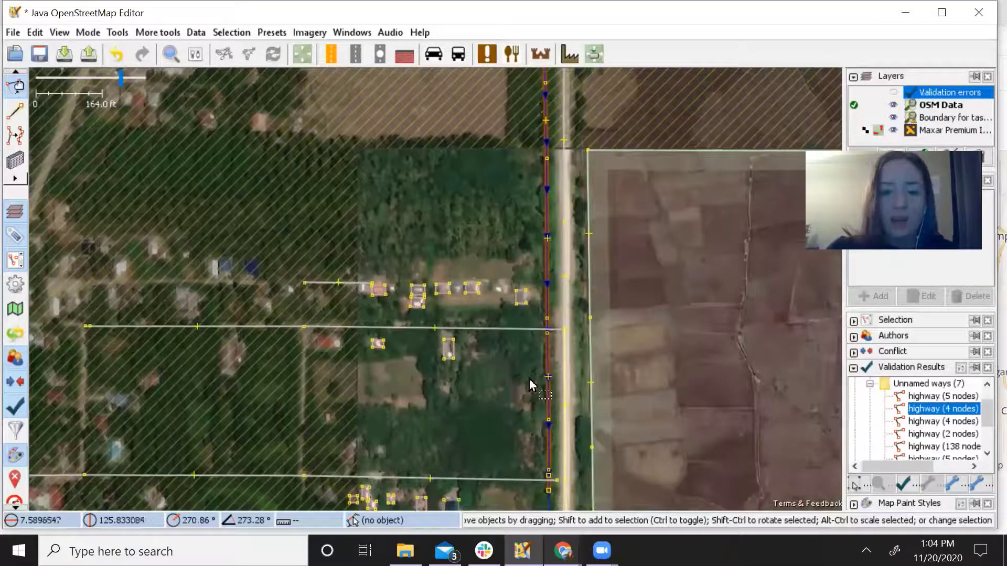
scroll(514, 308, "down", 2)
scroll(513, 311, "down", 2)
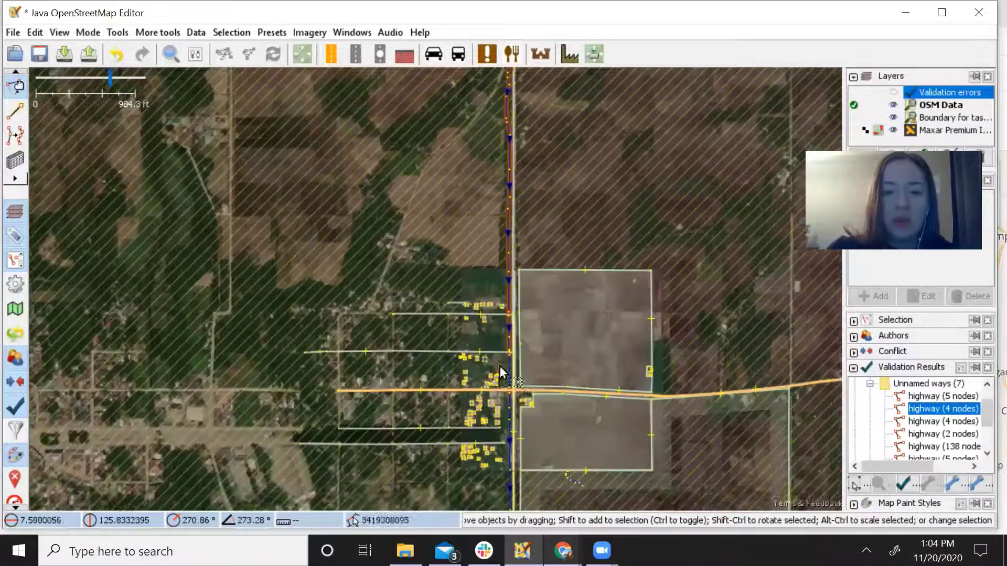
scroll(487, 322, "up", 5)
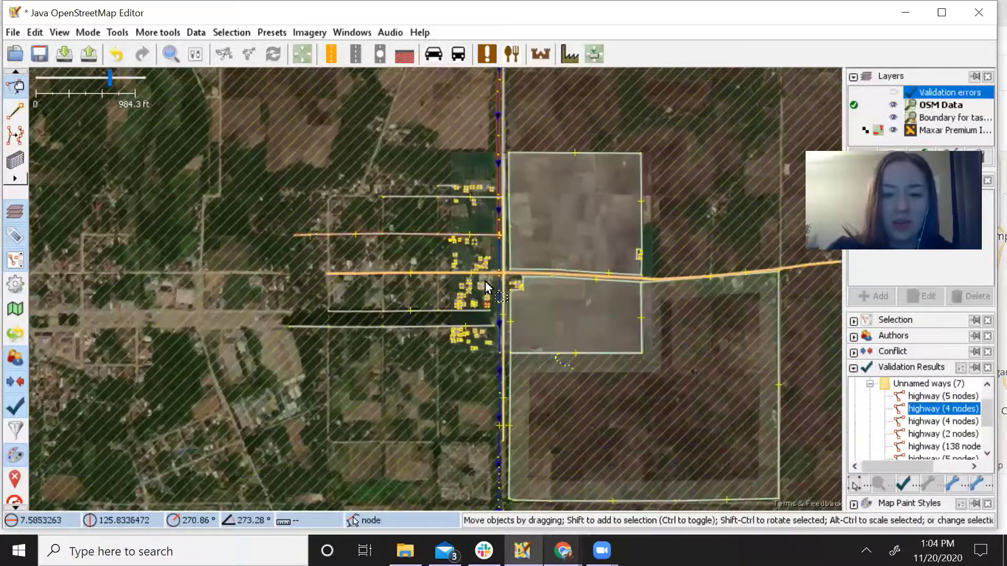
scroll(488, 375, "up", 3)
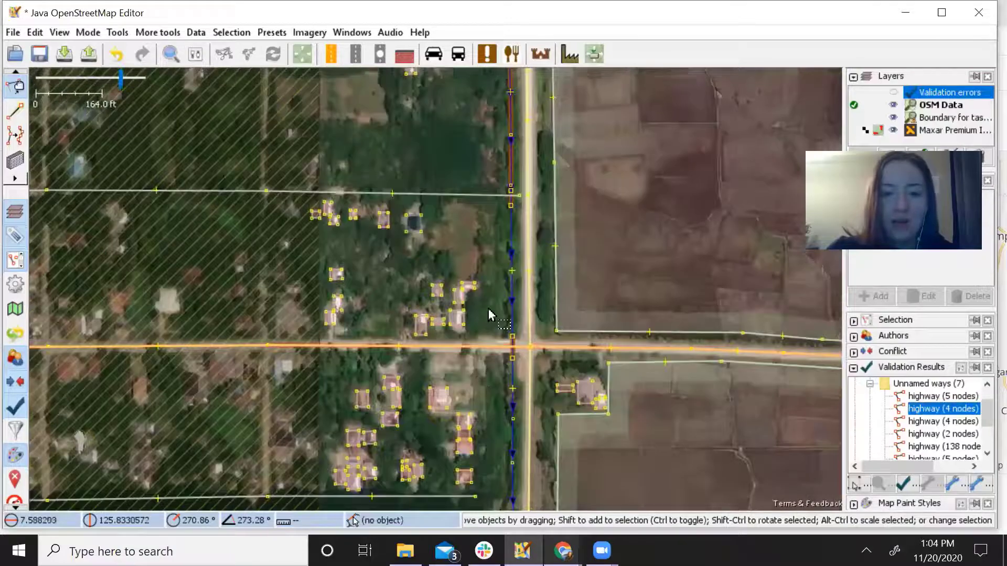
scroll(495, 332, "down", 2)
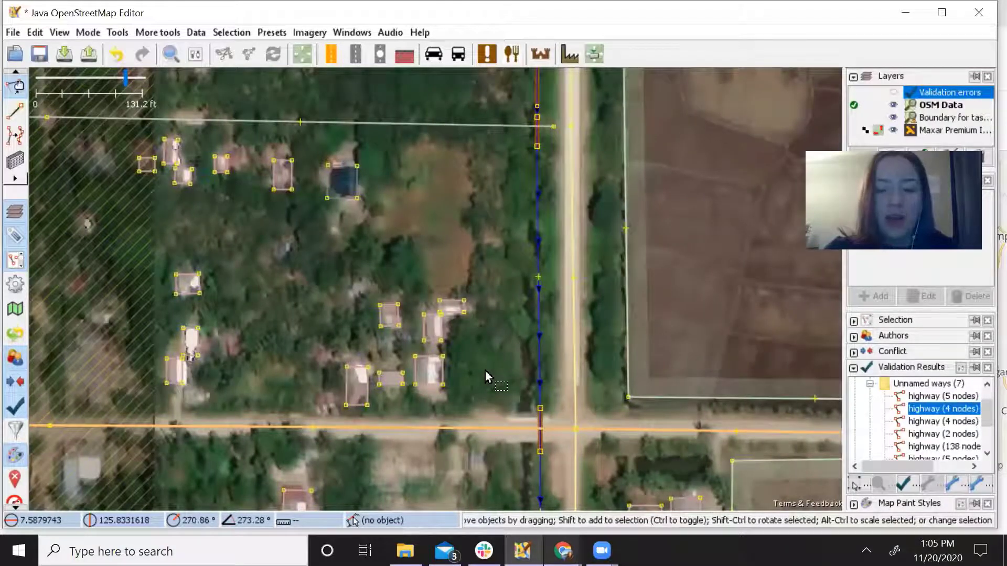
Follow the road and its side roads against the imagery, select the highway, then collapse Unnamed ways.
mouse_move(485, 372)
left_mouse_down()
mouse_move(495, 306)
mouse_move(479, 355)
mouse_move(480, 297)
mouse_move(457, 279)
left_mouse_up()
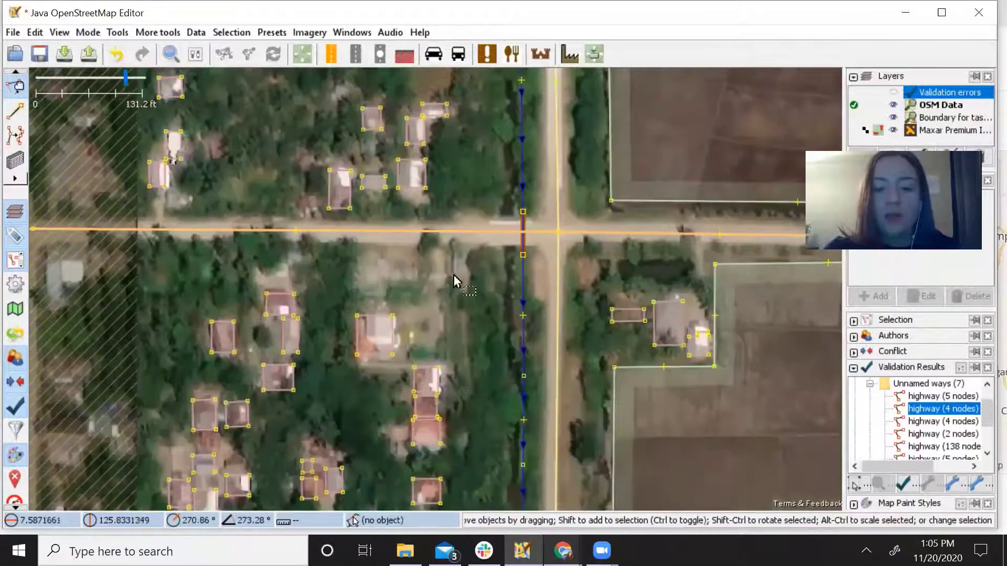
mouse_move(455, 414)
left_mouse_down()
mouse_move(443, 341)
mouse_move(465, 308)
left_mouse_up()
left_click_drag(468, 393, 492, 279)
mouse_move(499, 374)
left_mouse_down()
mouse_move(478, 344)
mouse_move(440, 369)
left_mouse_up()
left_click_drag(597, 354, 472, 414)
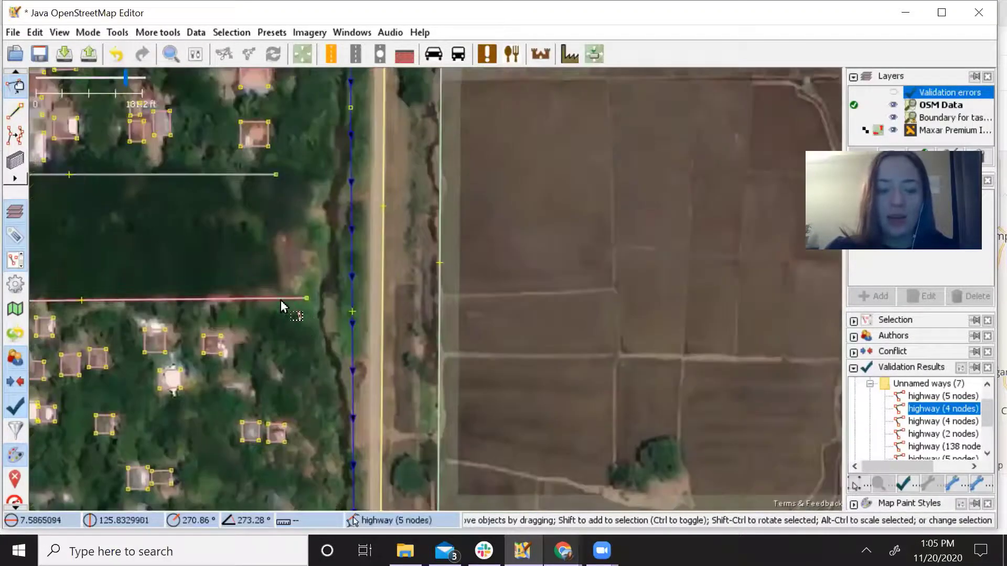
left_click_drag(413, 404, 430, 414)
left_click_drag(237, 311, 394, 374)
left_click_drag(384, 247, 441, 294)
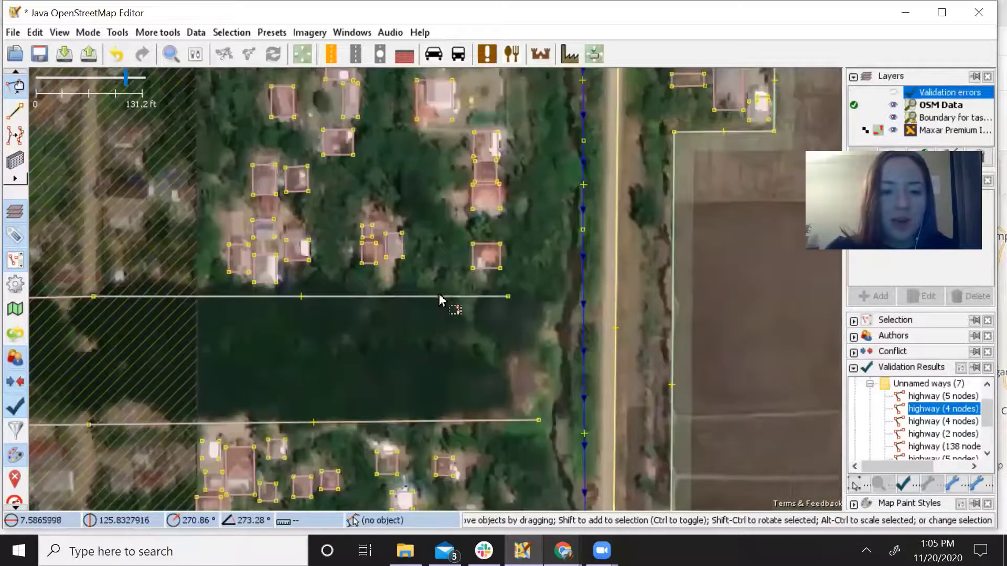
left_click(445, 296)
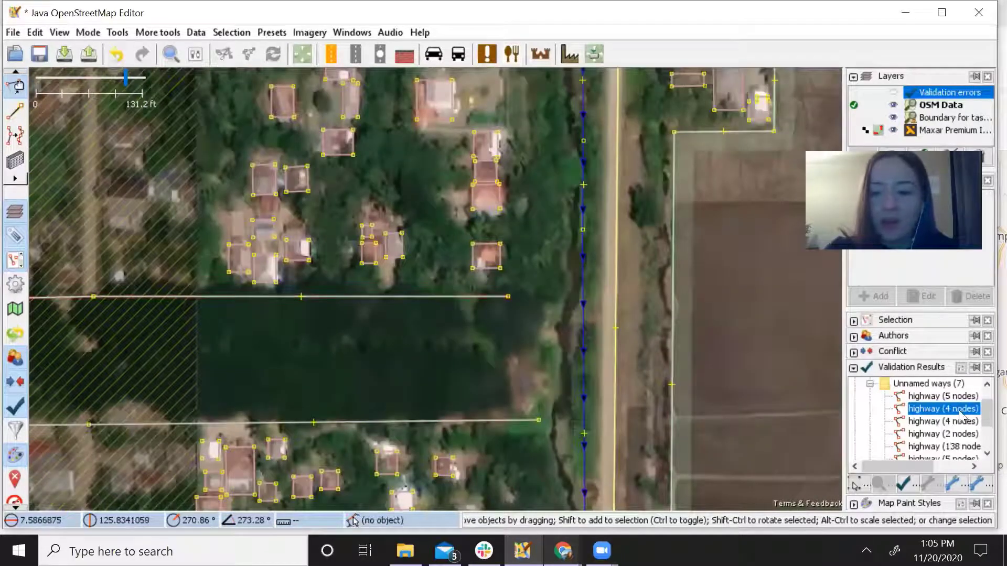
left_click(871, 384)
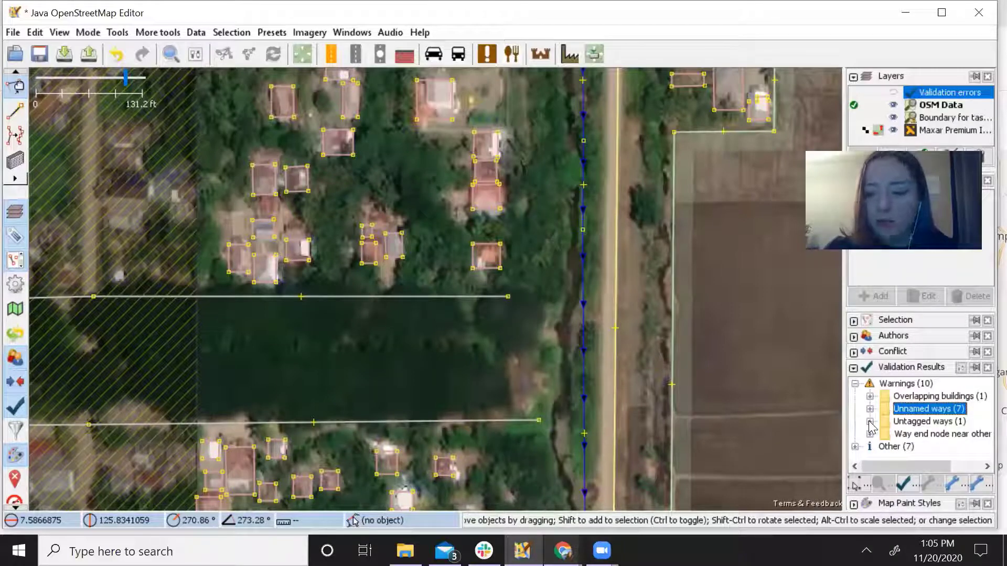
Zoom to the flagged 4-node untagged way, tag it building=yes, and collapse Untagged ways.
left_click(870, 422)
left_click(908, 437)
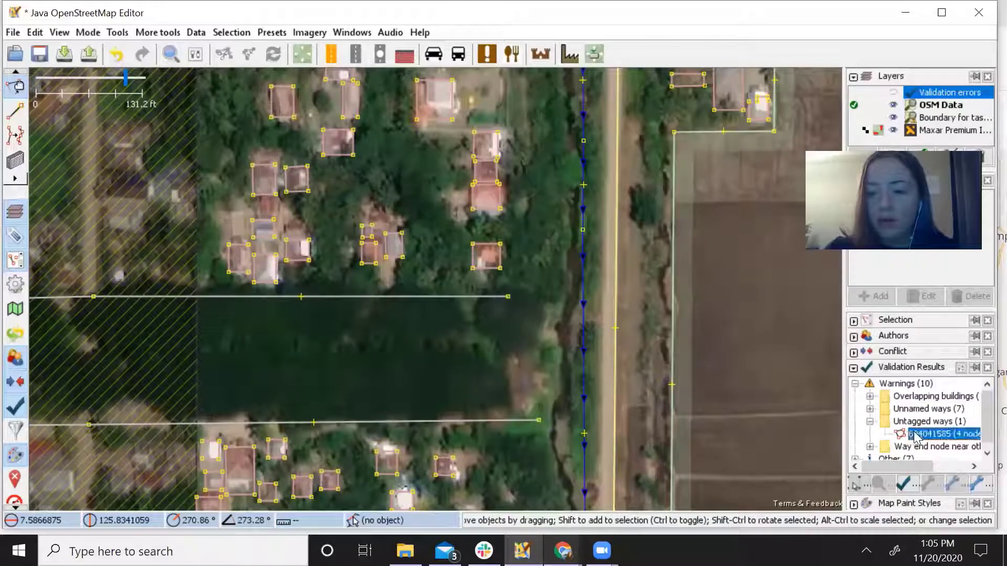
right_click(910, 439)
left_click(928, 444)
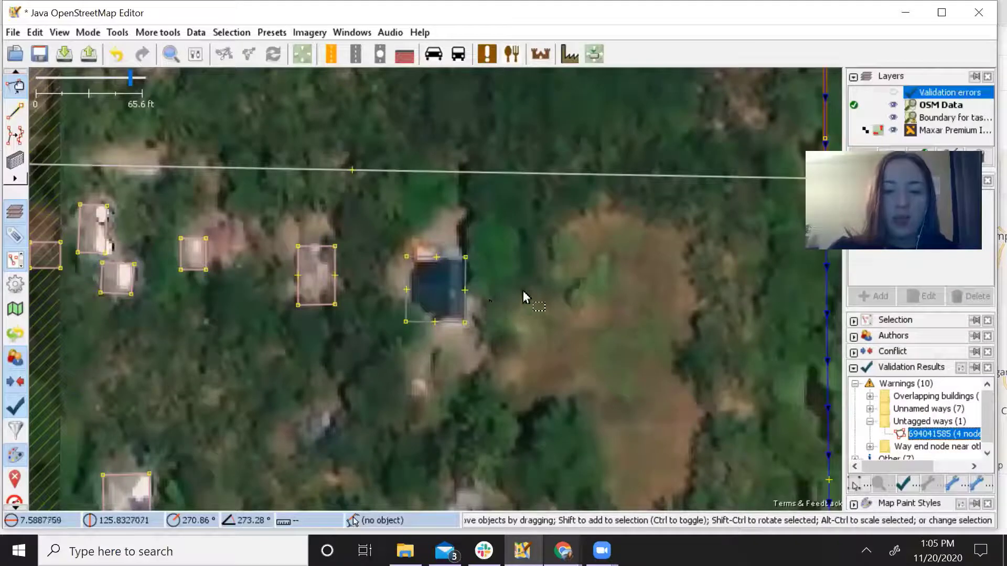
left_click(467, 309)
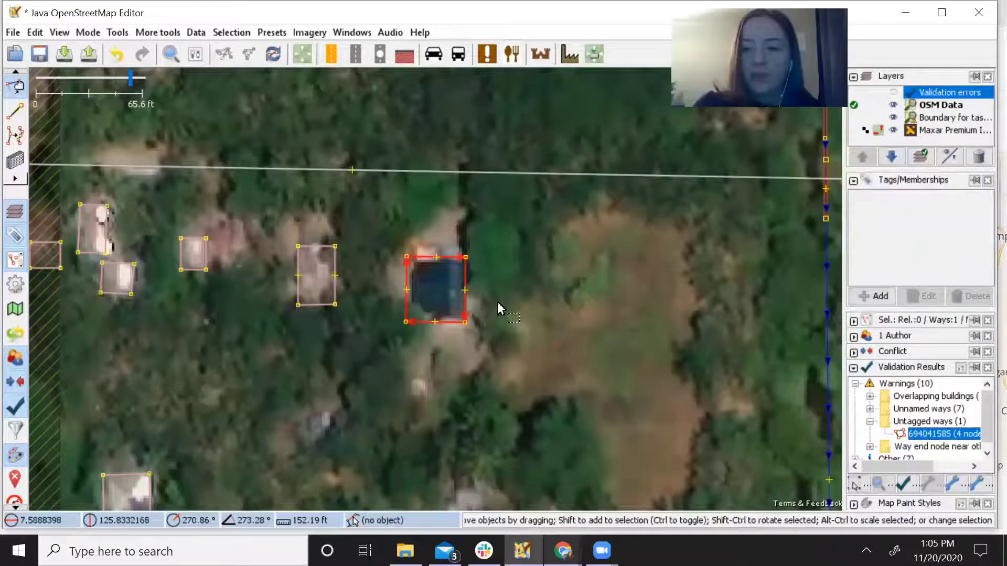
left_click(872, 297)
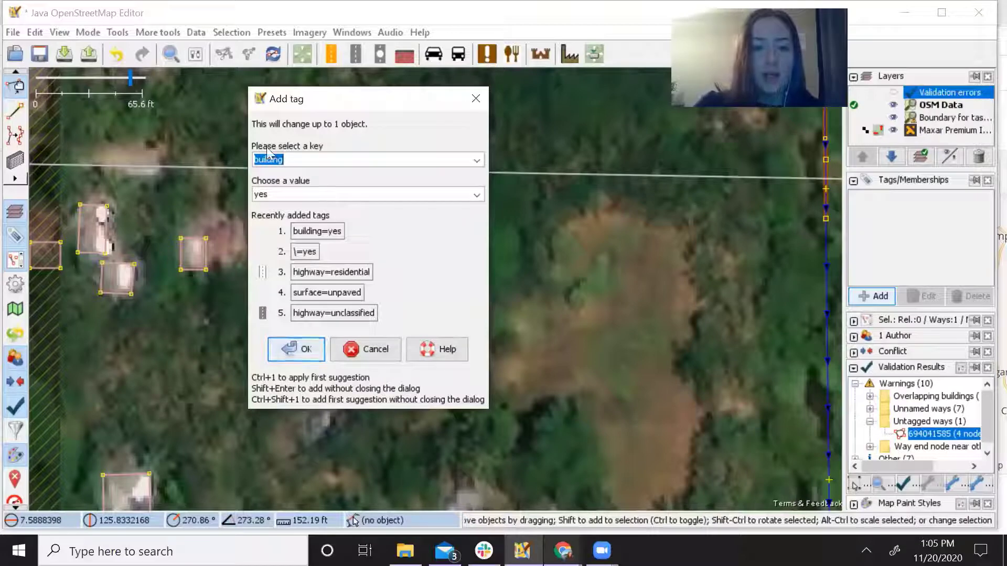
left_click(290, 357)
left_click(556, 404)
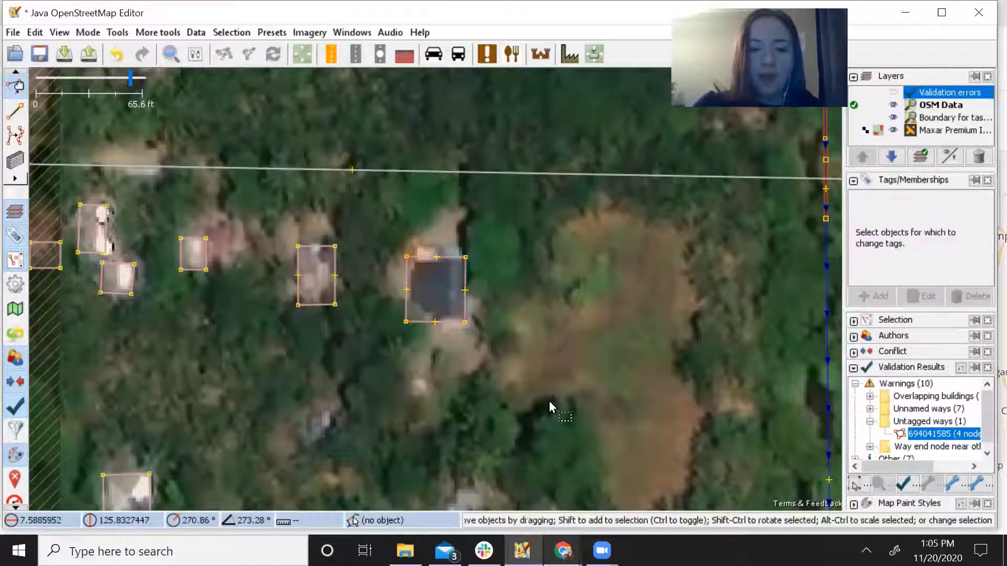
left_click(871, 421)
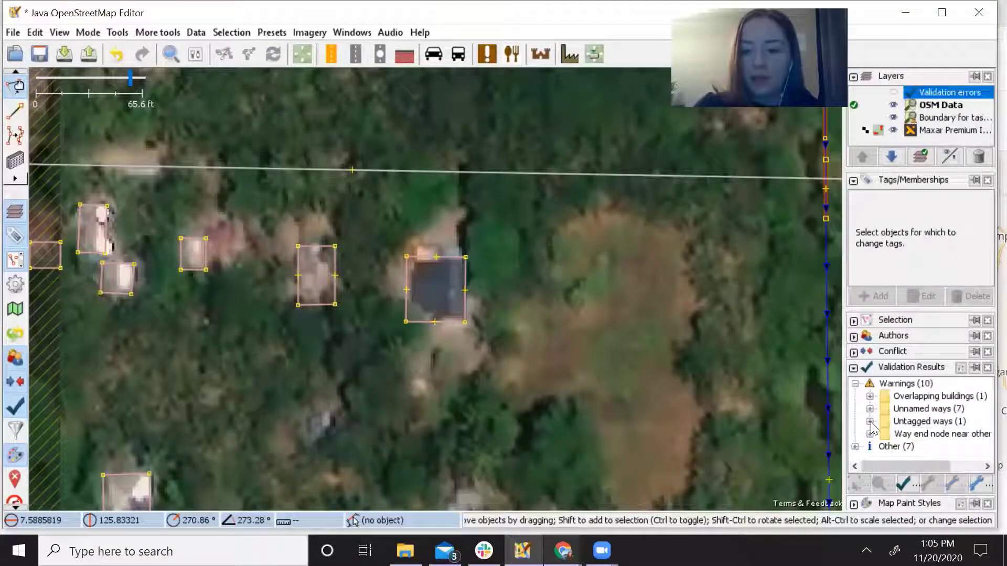
mouse_move(903, 464)
left_mouse_down()
mouse_move(931, 473)
mouse_move(903, 470)
left_mouse_up()
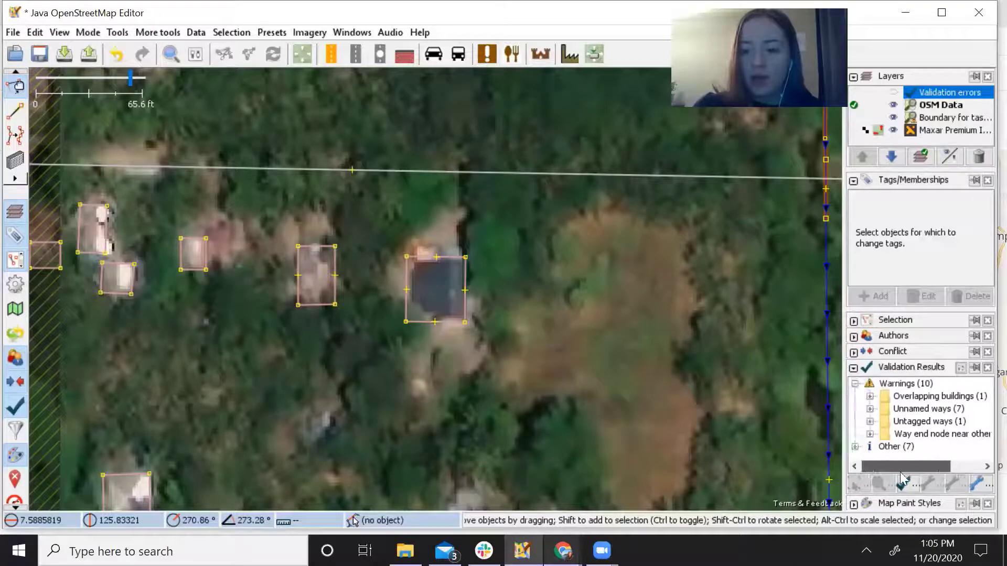
Zoom the map to the side road's dangling end flagged as Way end node near other highway.
left_click(870, 435)
right_click(919, 445)
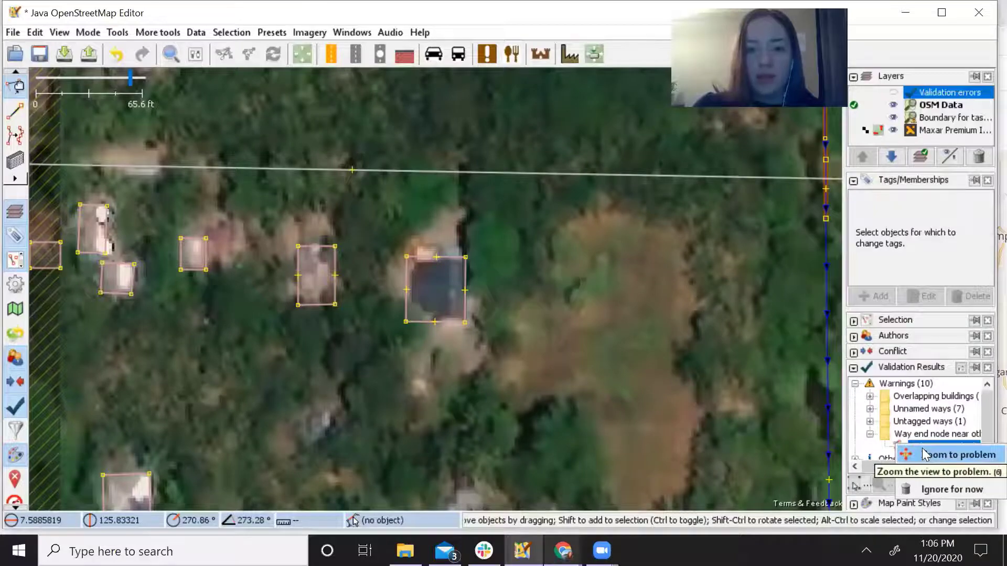
left_click(923, 455)
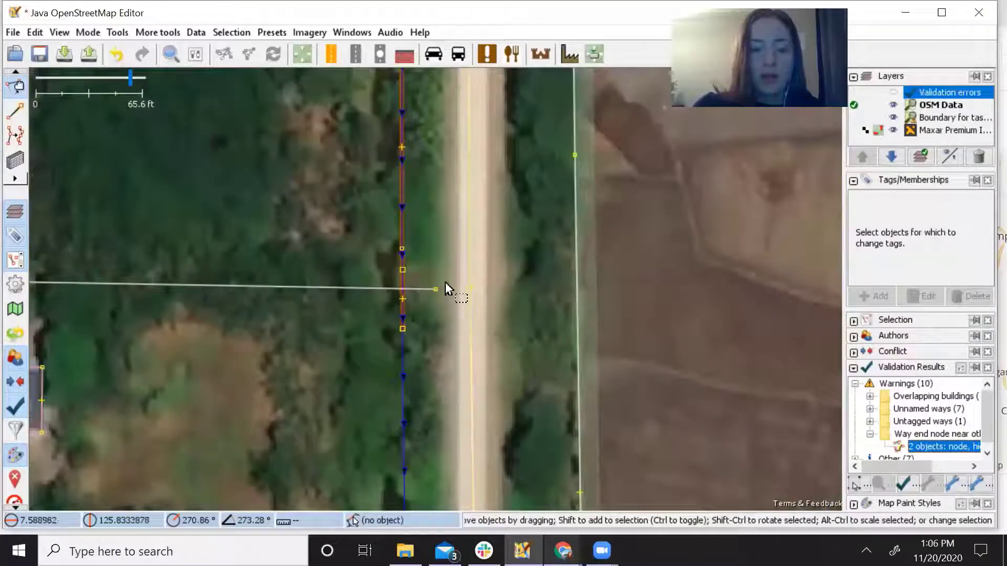
left_click_drag(437, 292, 443, 371)
scroll(444, 385, "down", 4)
scroll(472, 382, "up", 2)
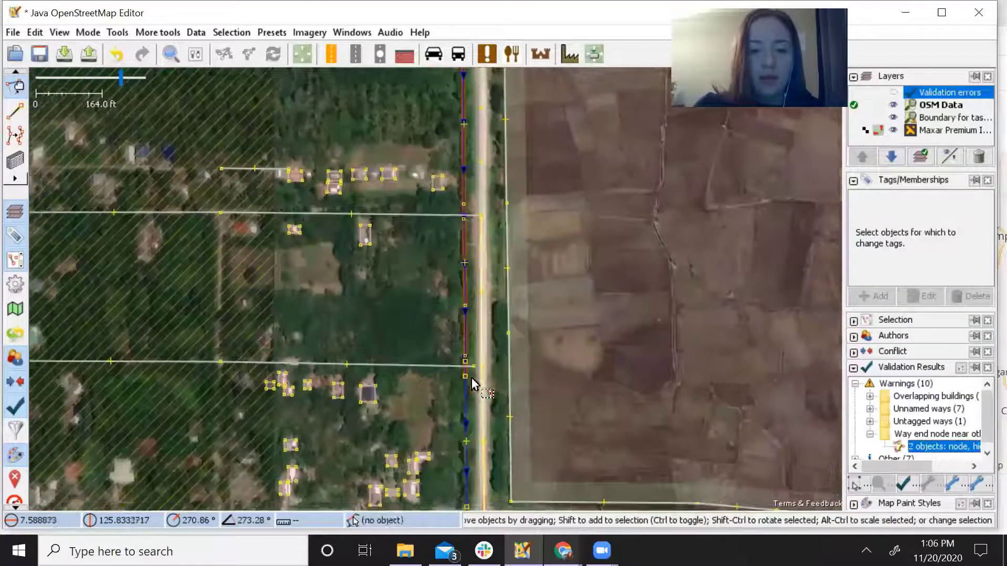
scroll(478, 383, "up", 3)
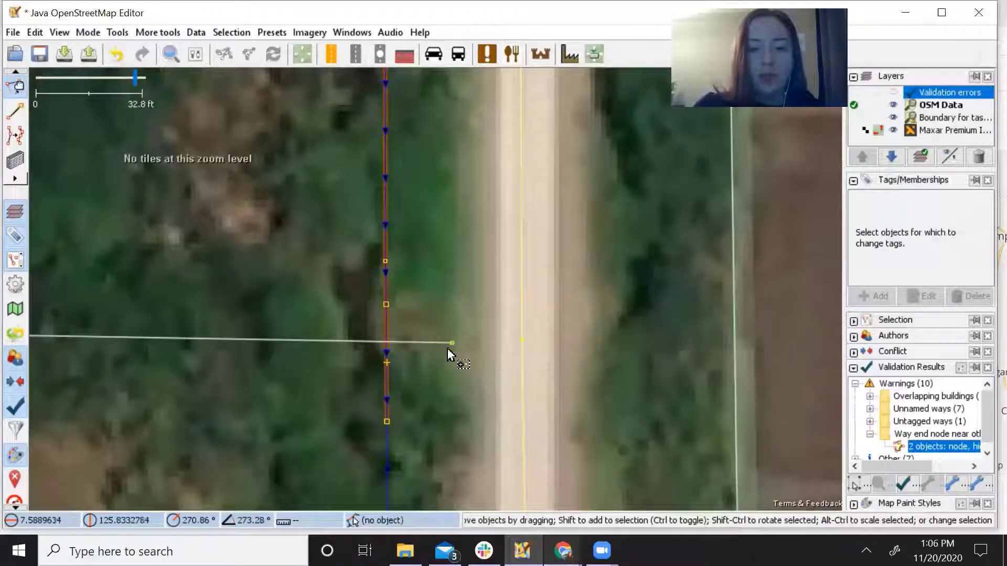
Merge the road's end node with the main road's node and inspect the new junction.
left_click(452, 344)
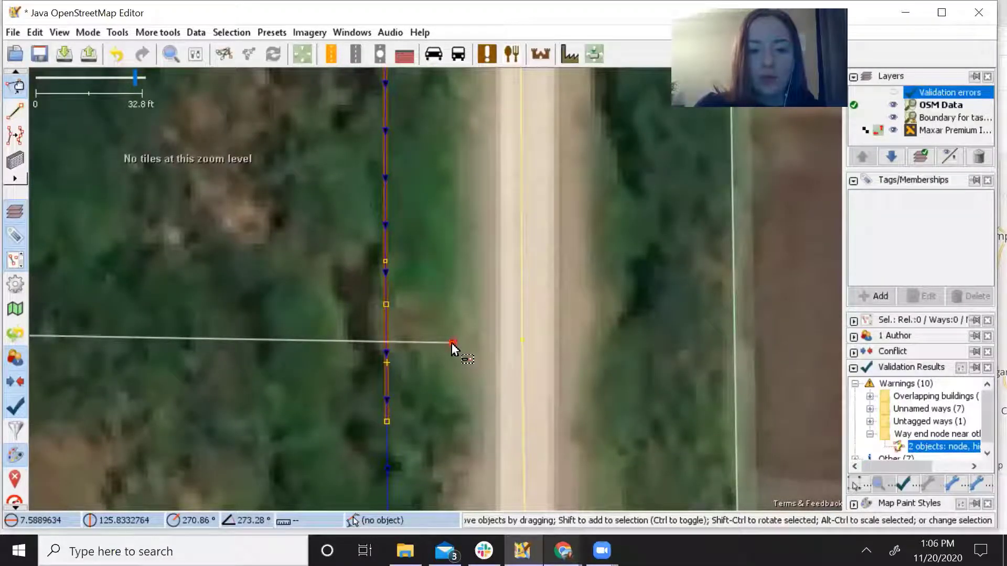
left_click(523, 340, "shift")
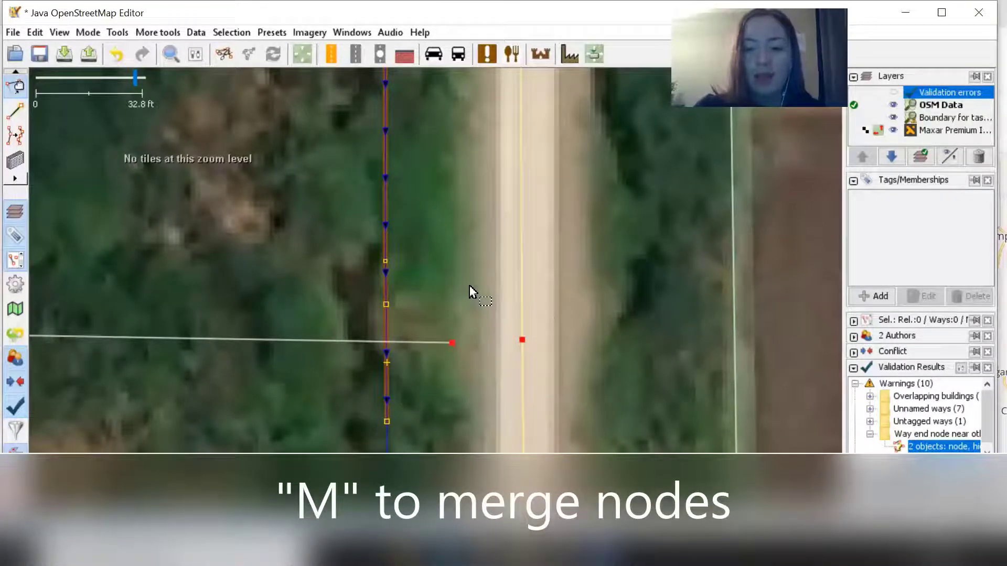
key("m")
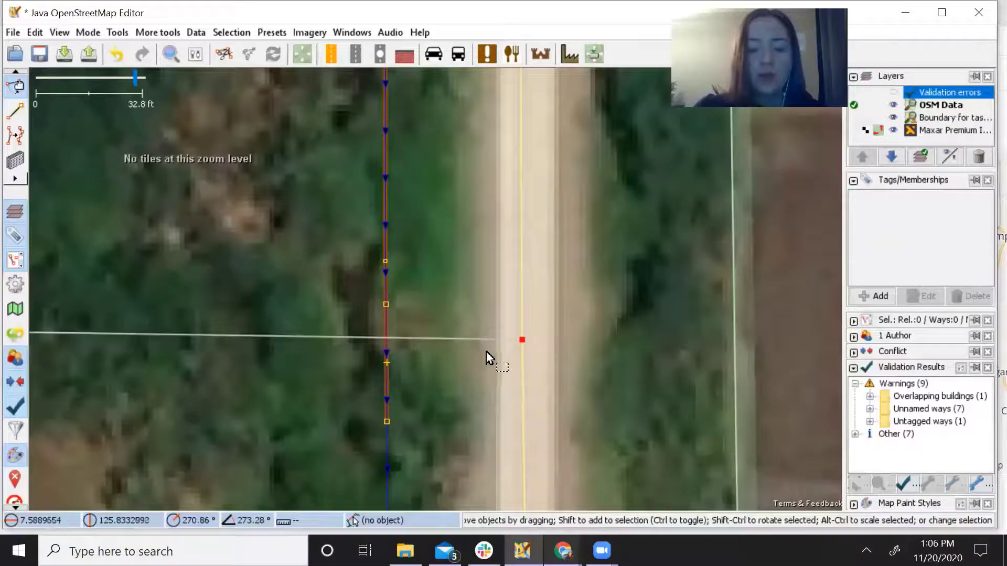
scroll(458, 382, "down", 4)
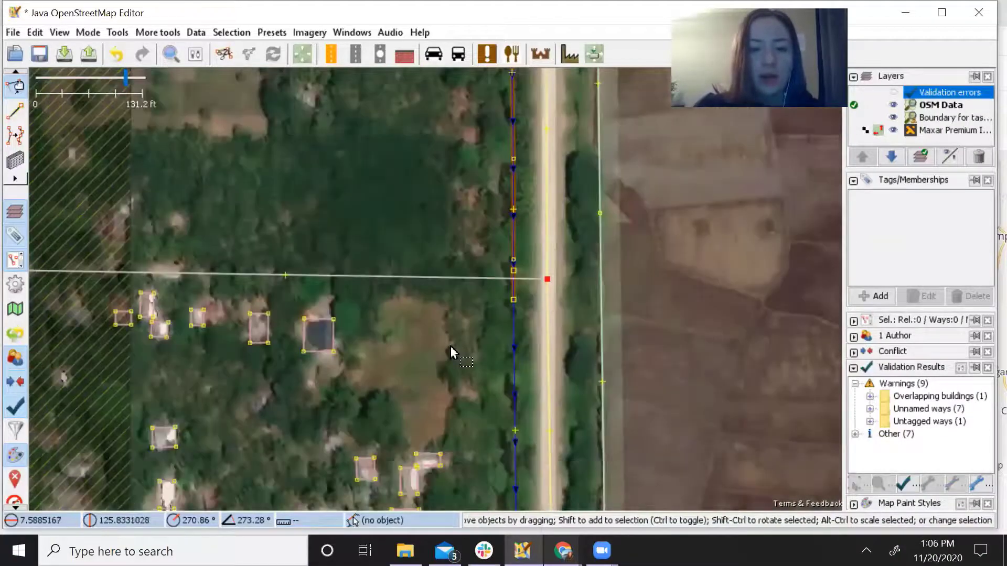
left_click(450, 346)
left_click_drag(460, 327, 428, 376)
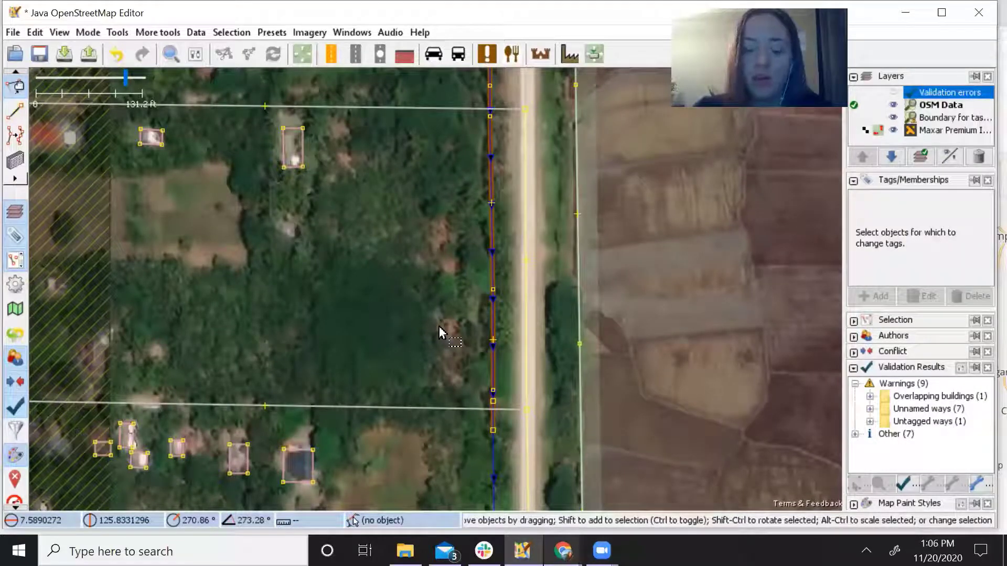
scroll(416, 278, "up", 2)
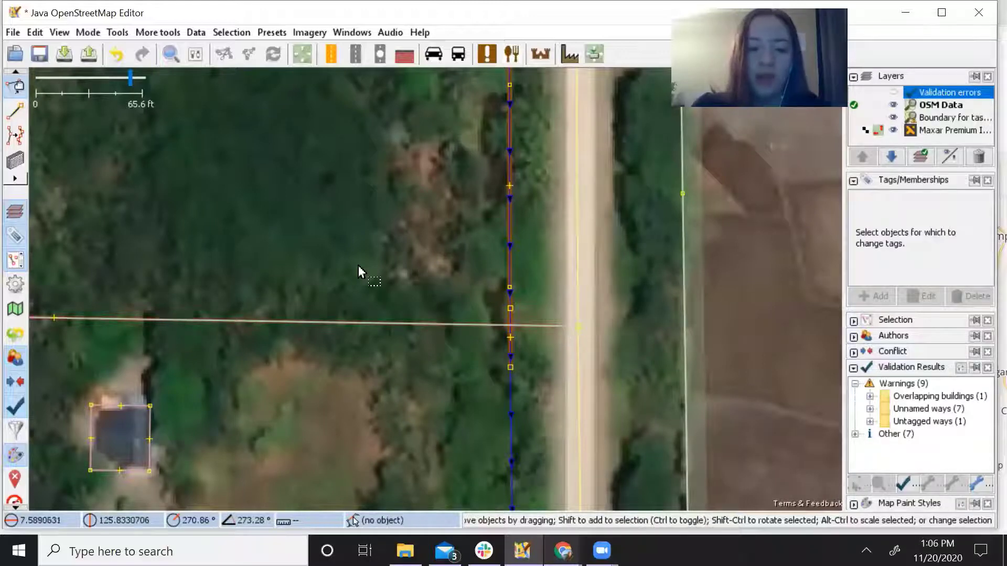
scroll(416, 389, "down", 2)
left_click_drag(409, 338, 399, 275)
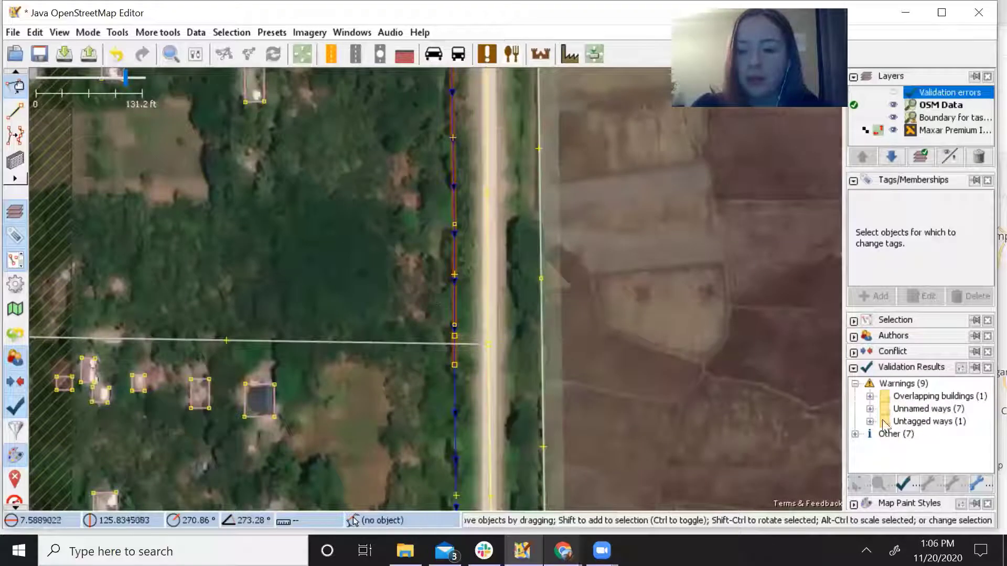
Expand the almost-square building warnings and zoom to the first flagged building.
left_click(855, 384)
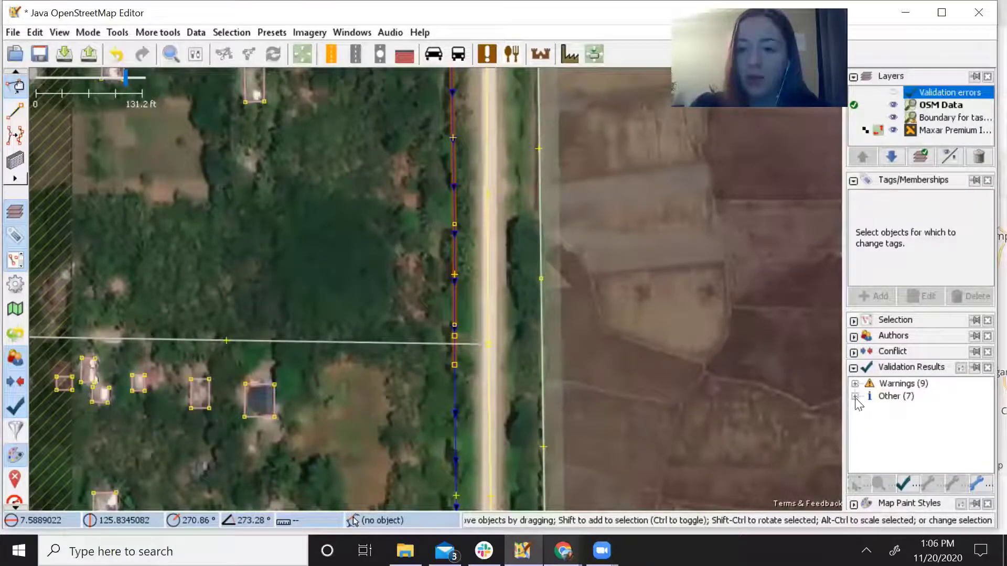
left_click(855, 396)
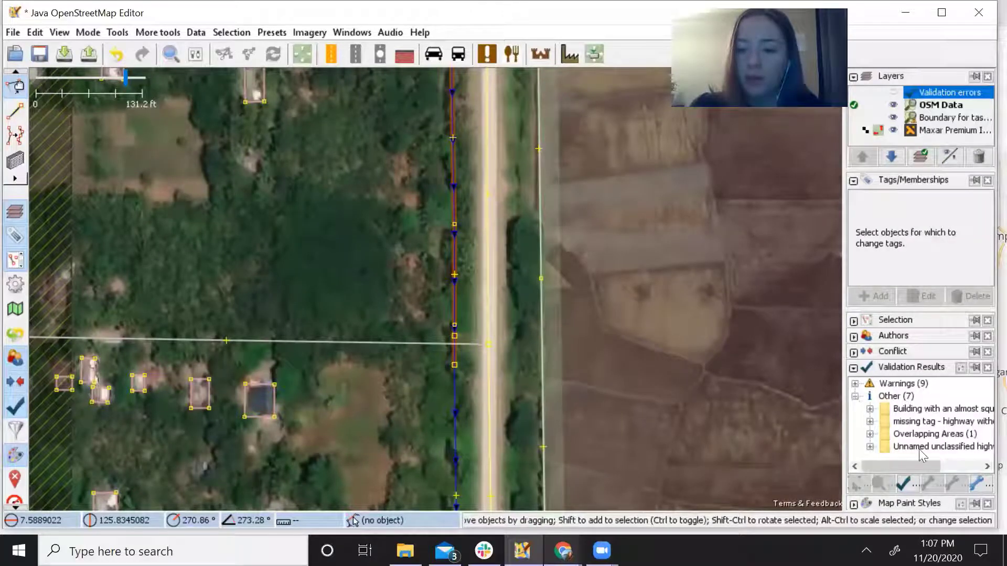
left_click_drag(924, 466, 868, 421)
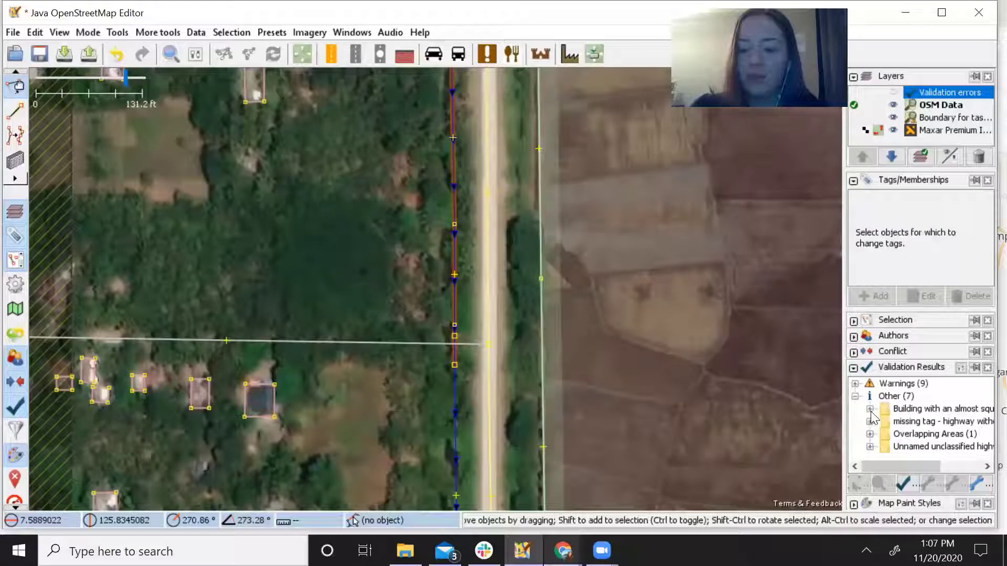
left_click(870, 410)
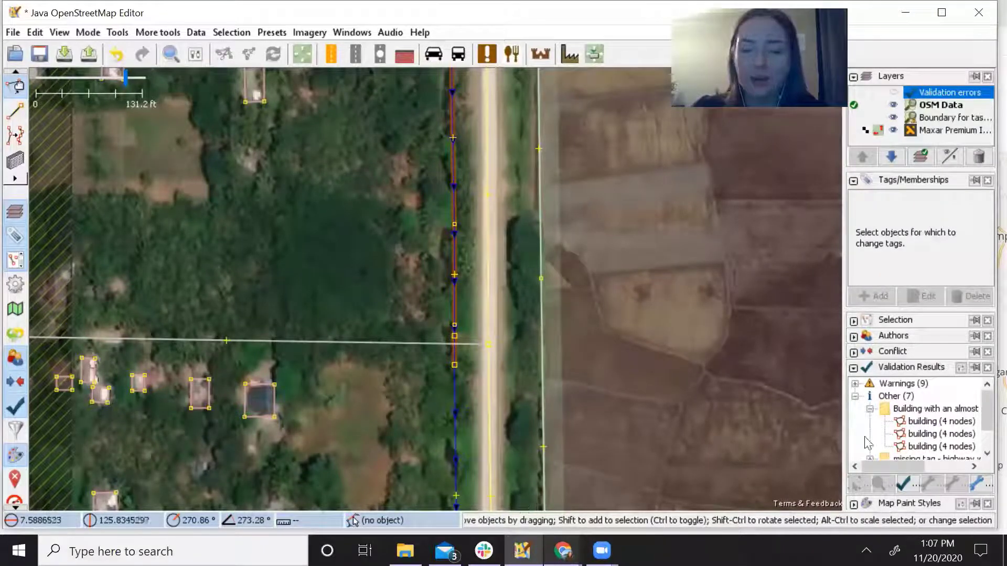
right_click(922, 423)
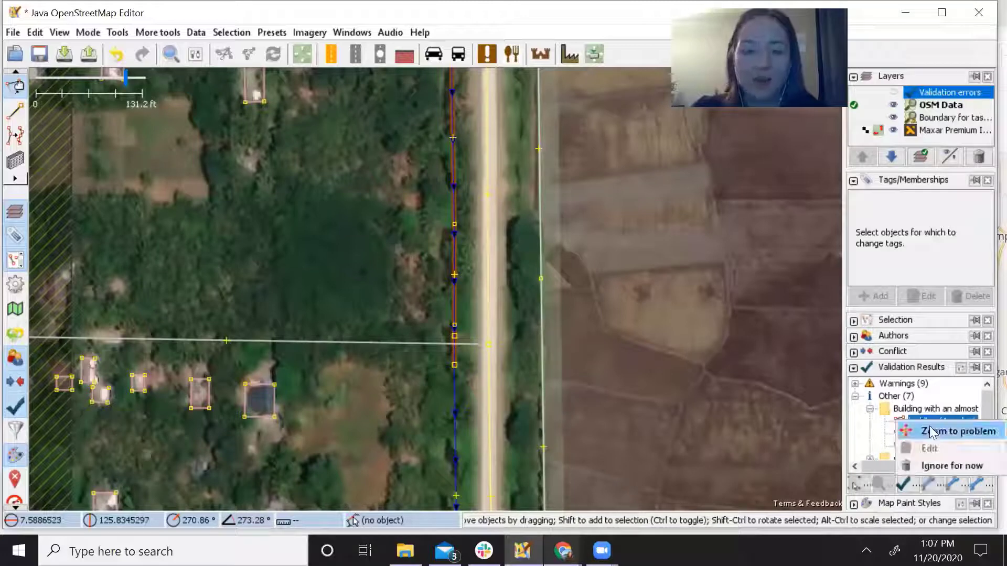
left_click(958, 422)
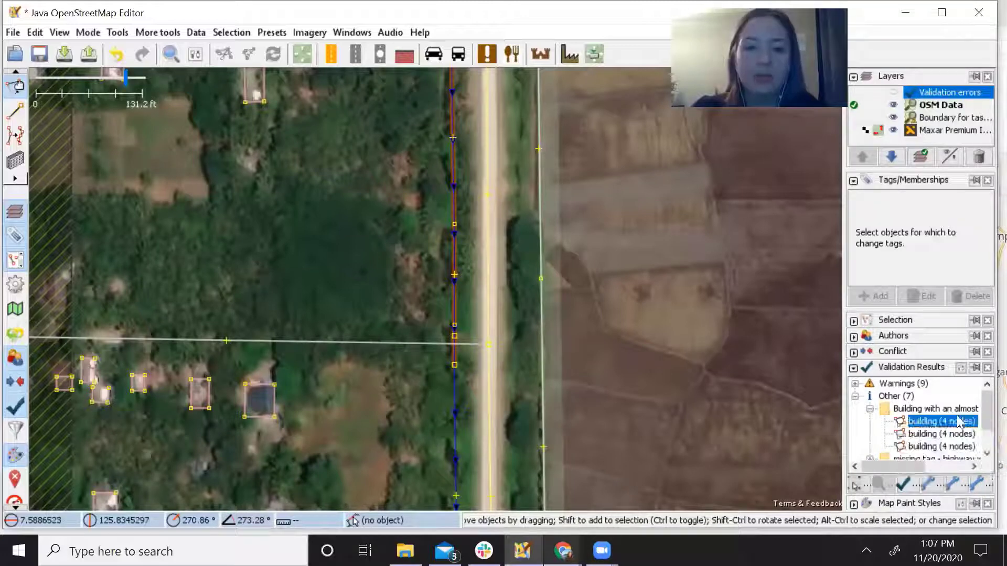
right_click(926, 423)
left_click(933, 431)
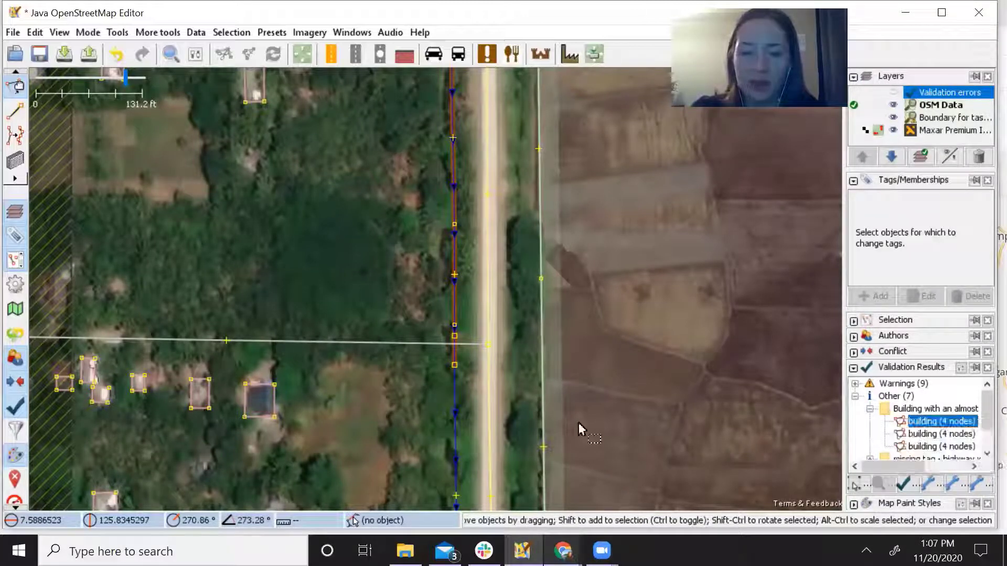
Show the validation outlines, square the skewed building with Q and rotate it to match the imagery.
left_click(894, 92)
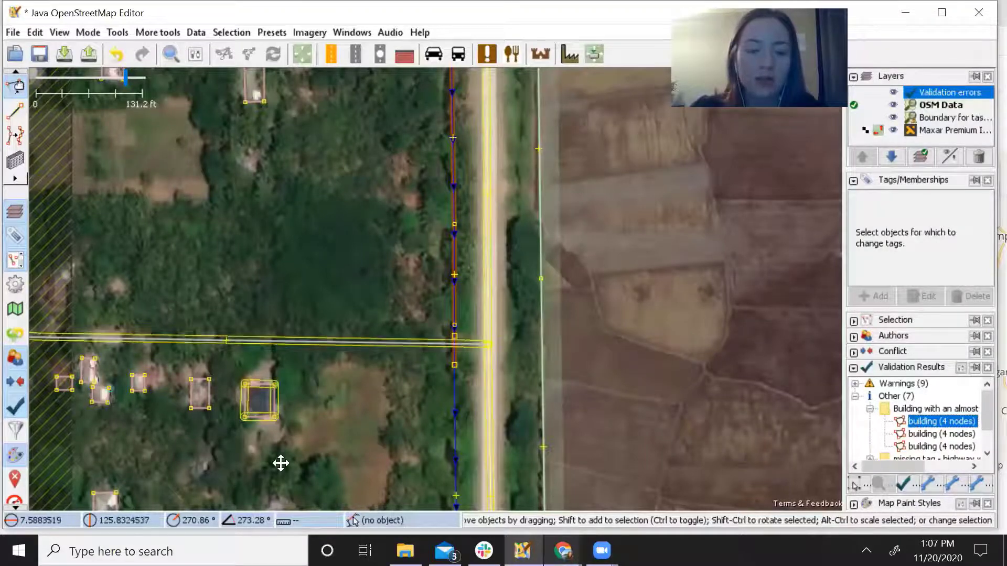
left_click_drag(281, 463, 447, 452)
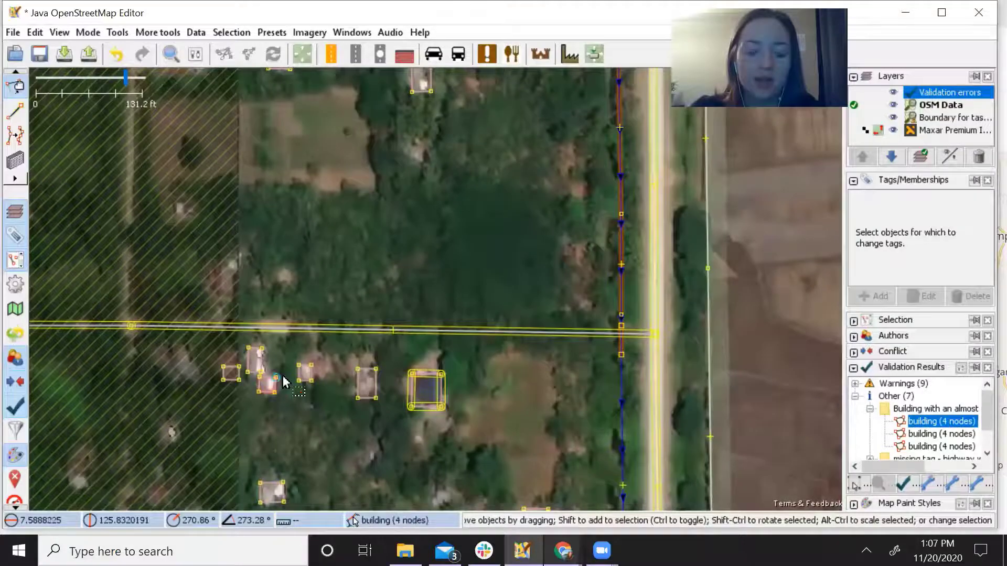
left_click_drag(292, 416, 501, 385)
scroll(501, 381, "up", 2)
scroll(501, 381, "up", 2)
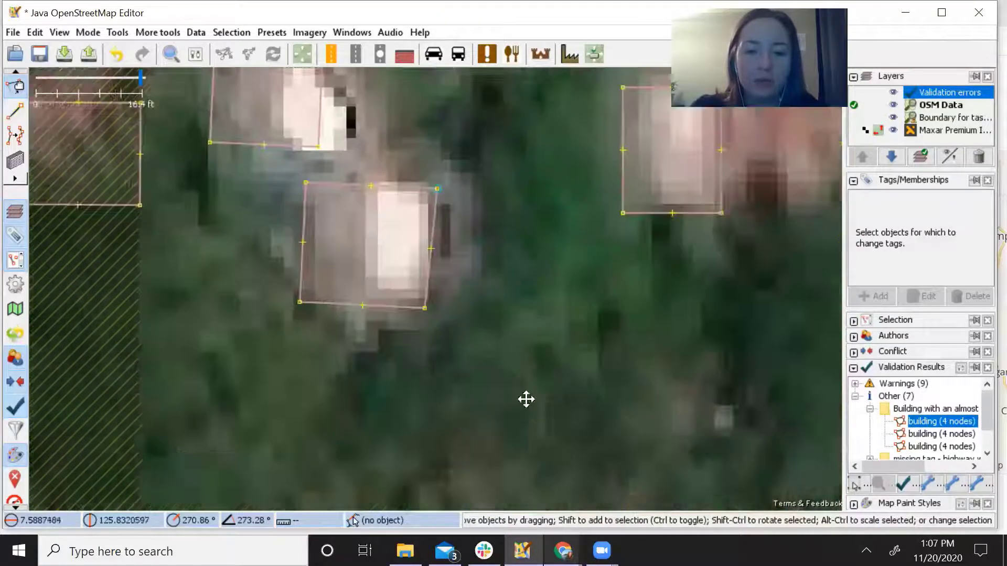
left_click(553, 338)
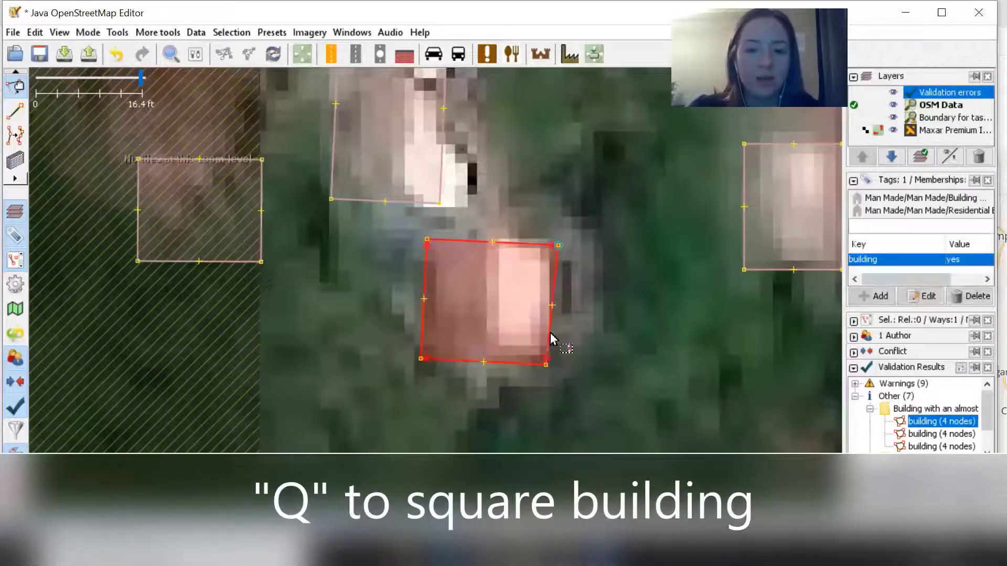
key("q")
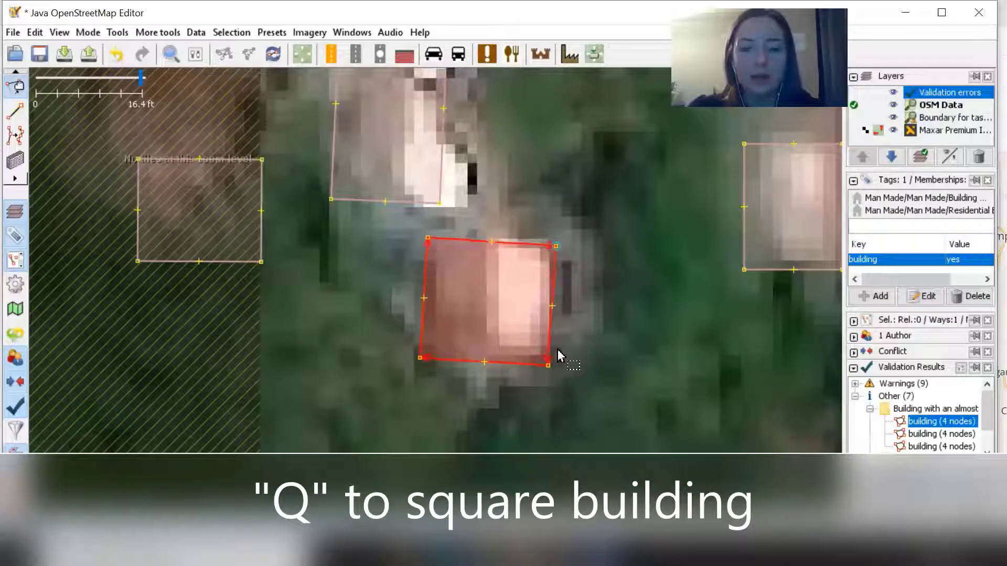
left_click_drag(537, 349, 567, 357)
left_click(626, 367)
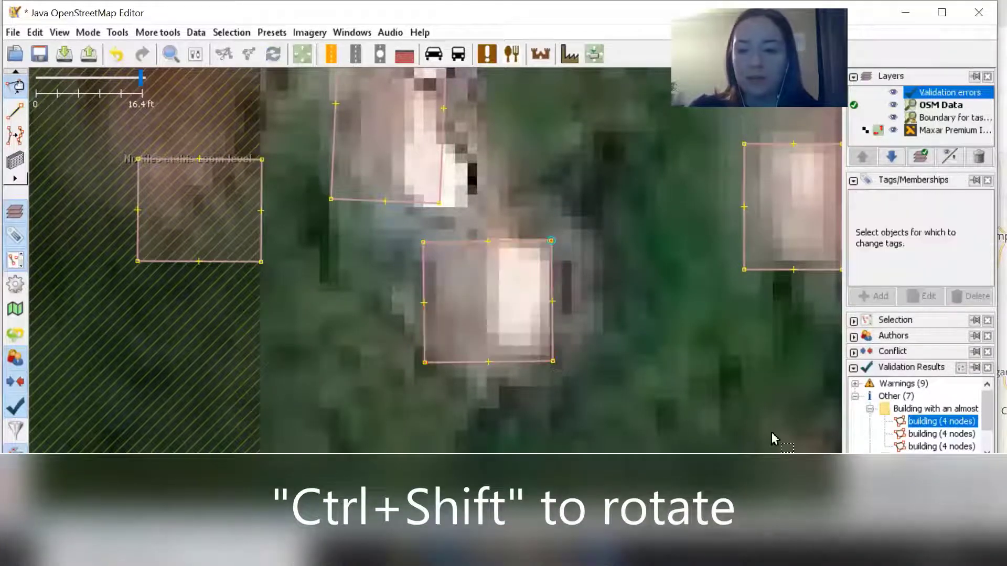
Zoom to and check the second and third almost-square buildings, then collapse that warning group.
right_click(931, 435)
left_click(934, 446)
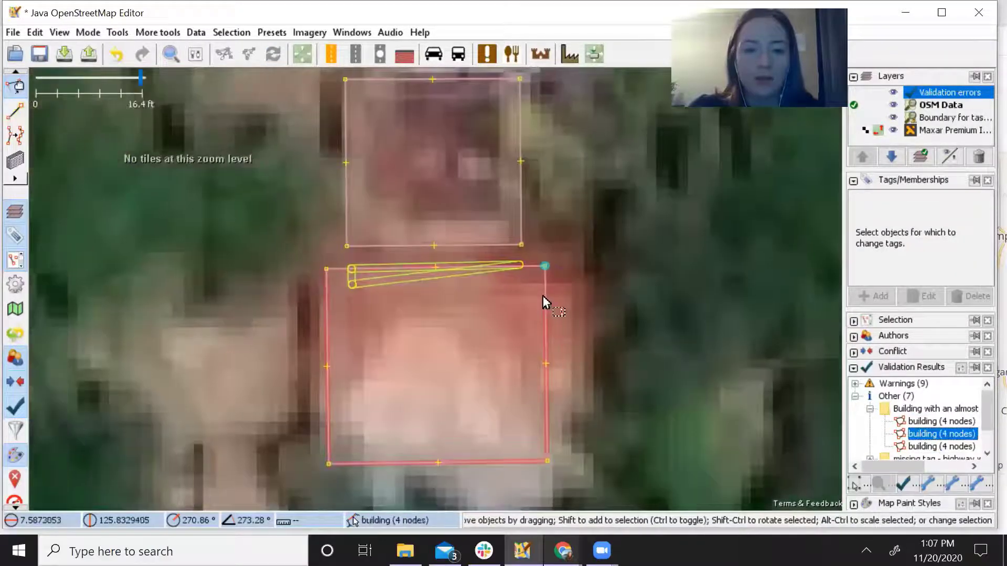
left_click(543, 303)
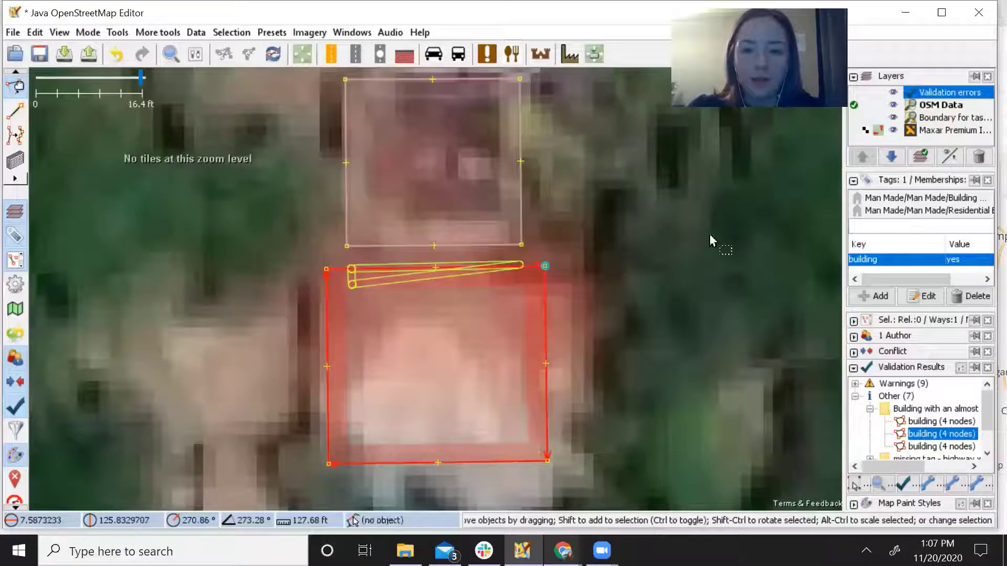
scroll(932, 422, "down", 1)
right_click(933, 422)
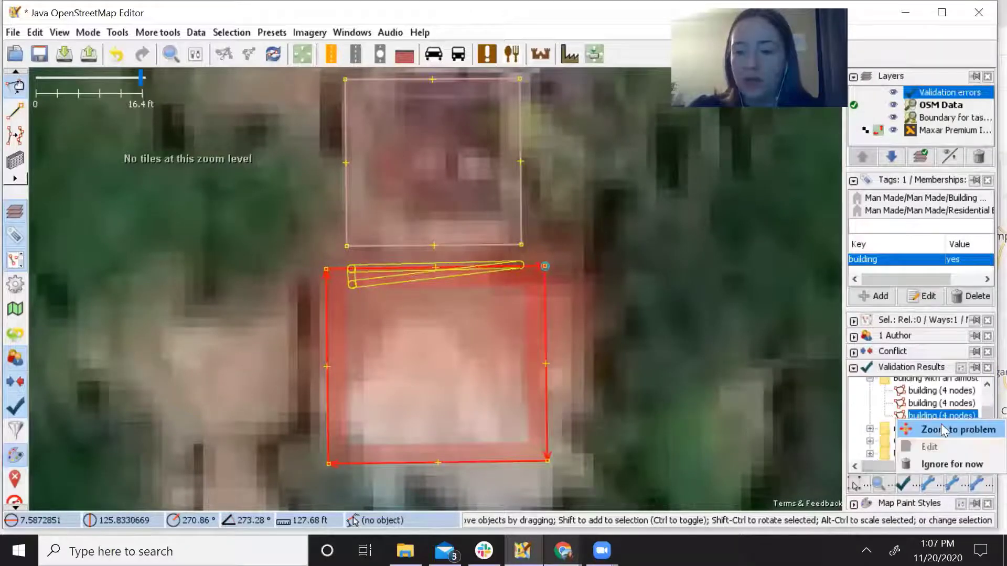
left_click(941, 429)
left_click(433, 387)
left_click(433, 388)
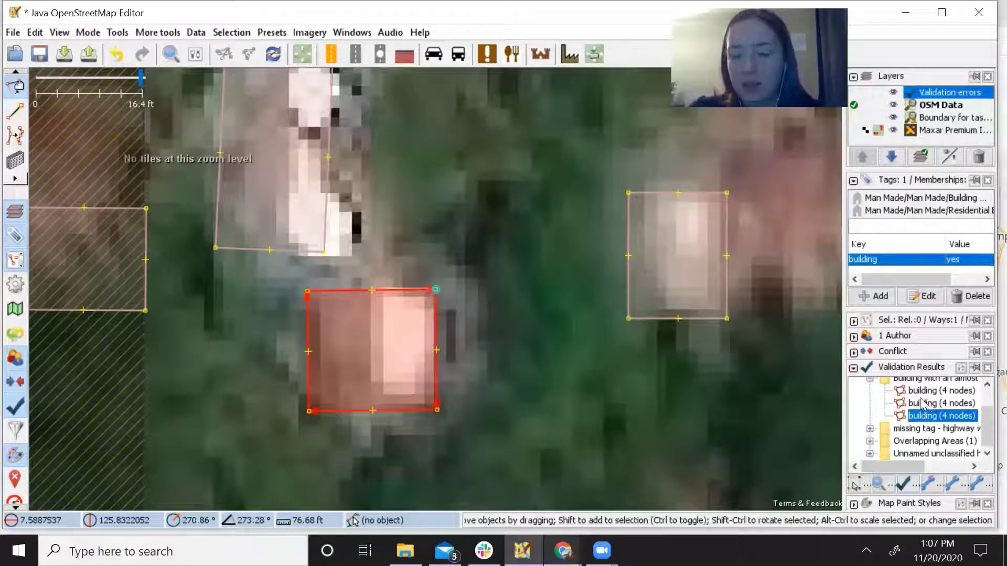
scroll(899, 397, "up", 1)
scroll(895, 403, "down", 1)
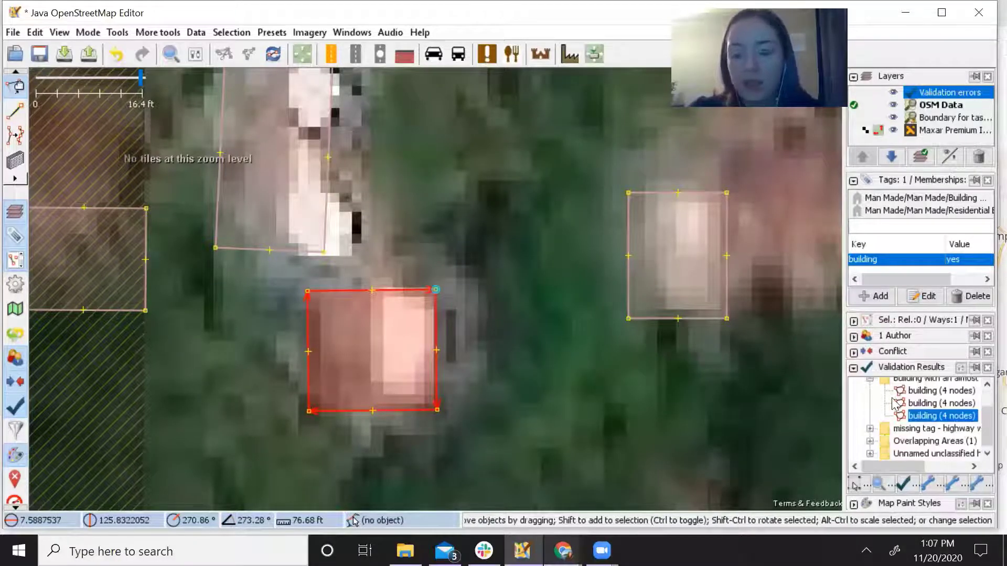
left_click(870, 380)
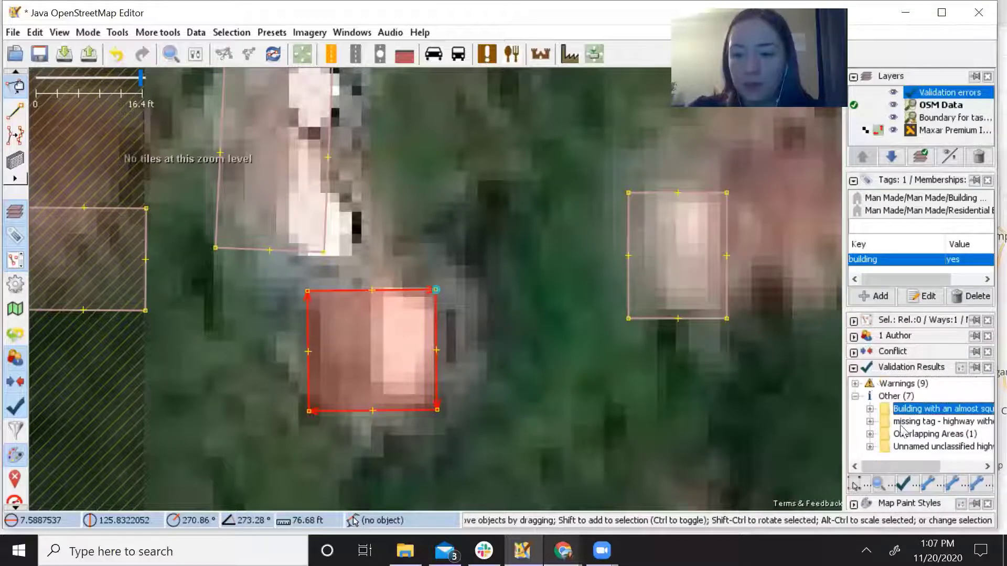
Zoom to the Overlapping Areas building pair, then survey the houses east of the north–south road.
left_click(870, 434)
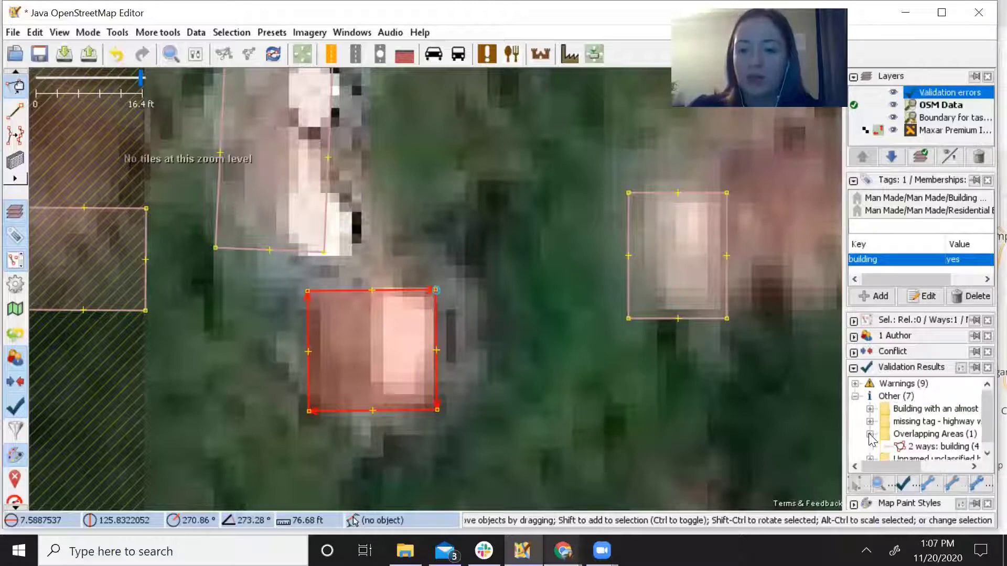
right_click(917, 445)
left_click(949, 456)
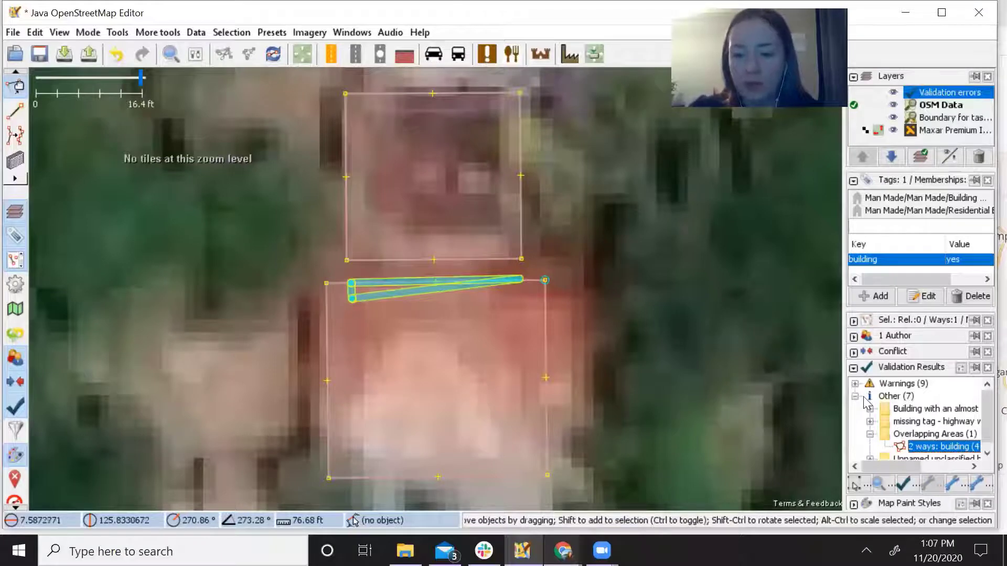
left_click(870, 435)
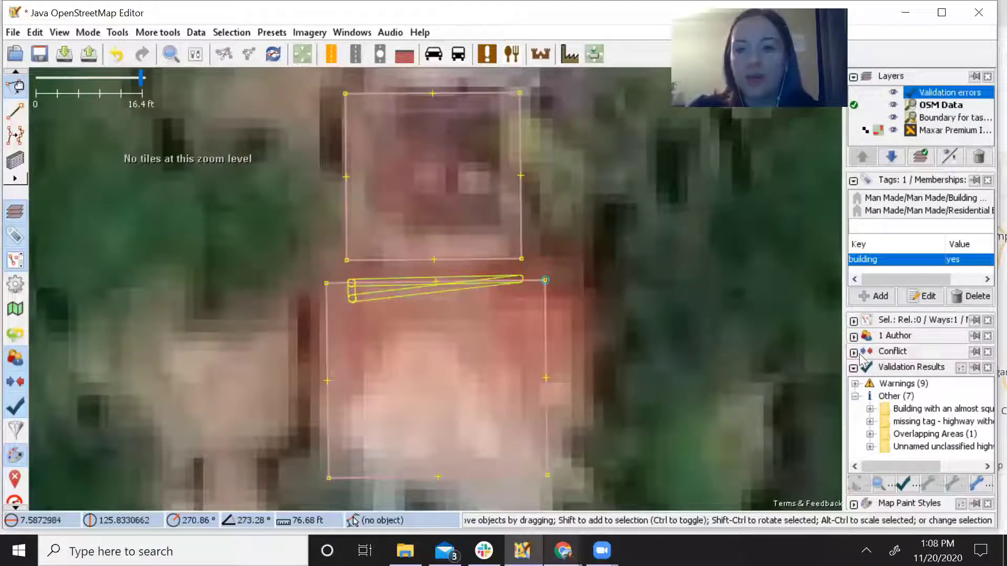
scroll(706, 382, "down", 3)
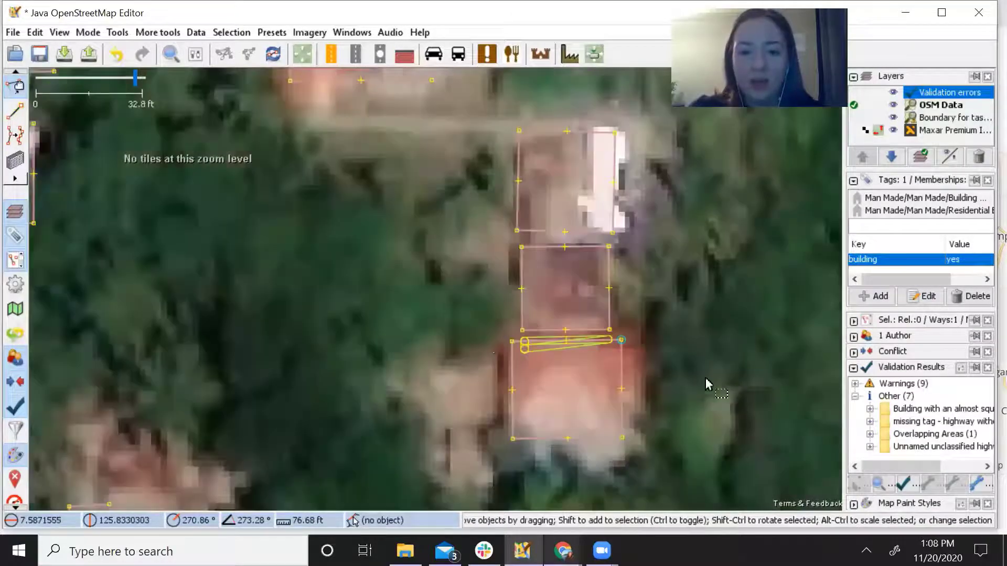
left_click_drag(644, 379, 388, 333)
scroll(389, 333, "down", 2)
scroll(527, 363, "up", 2)
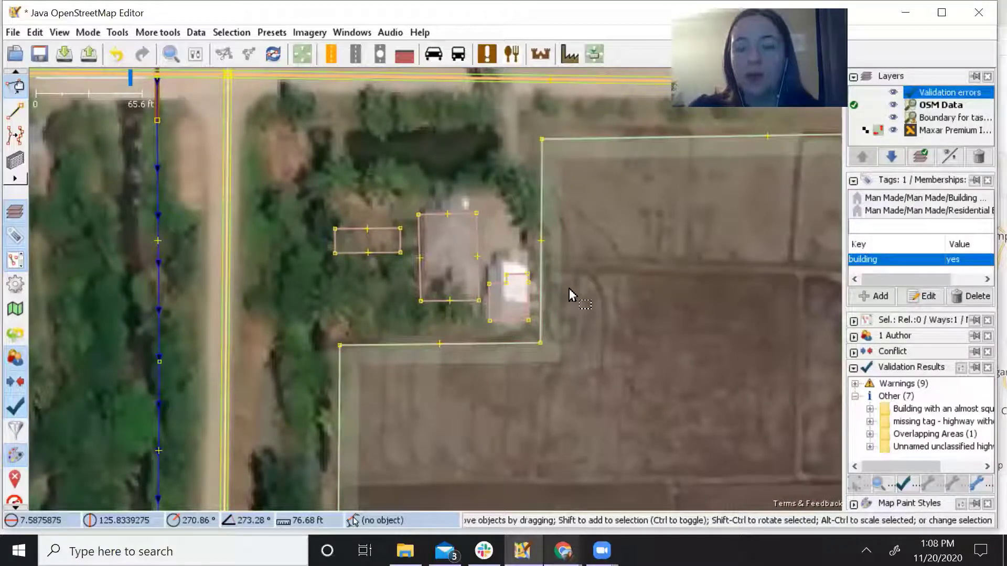
scroll(577, 315, "down", 2)
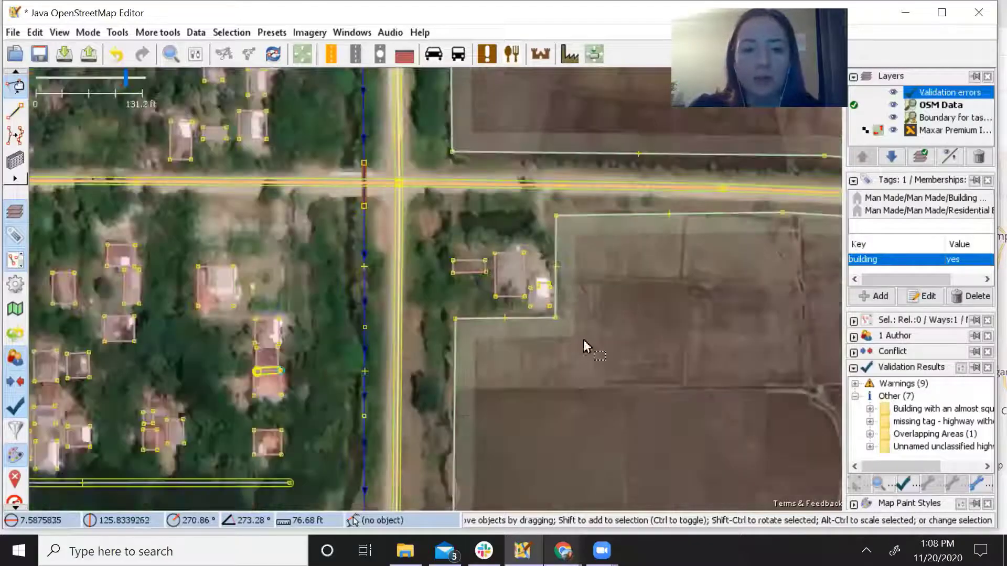
scroll(519, 331, "down", 3)
left_click_drag(443, 241, 379, 307)
left_click(395, 269)
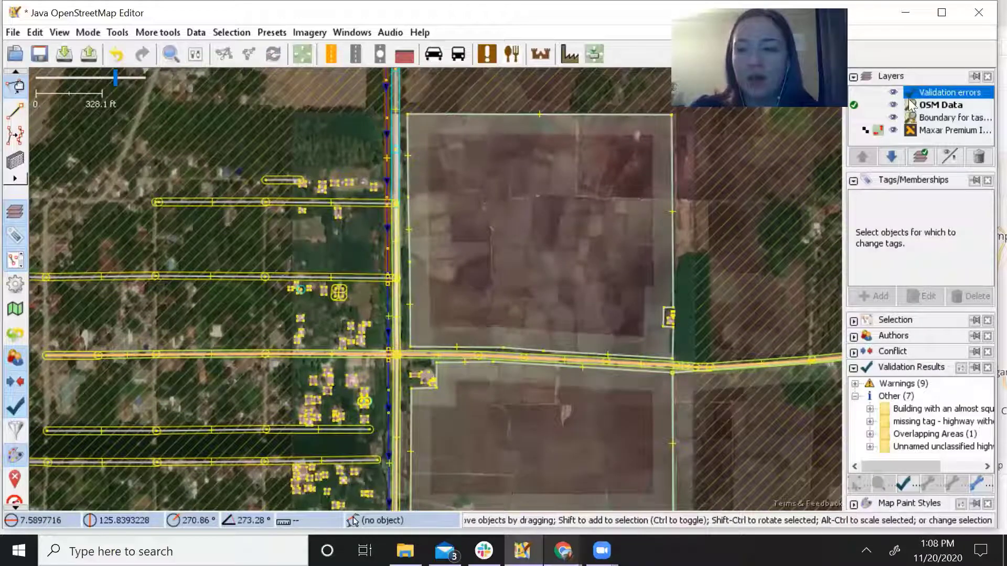
Rerun validation and look over the remaining Warnings and Other issues groups.
left_click(854, 398)
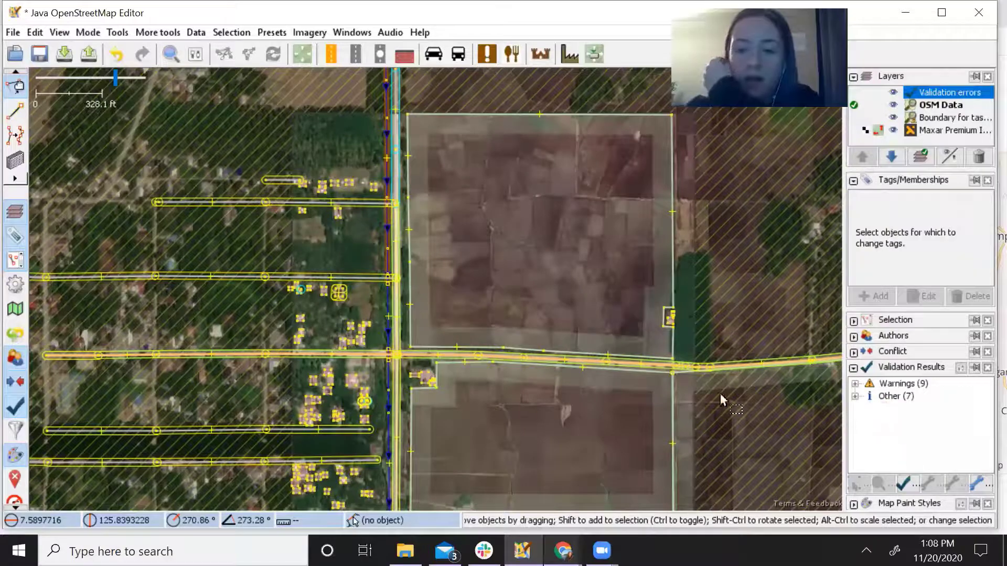
left_click(907, 484)
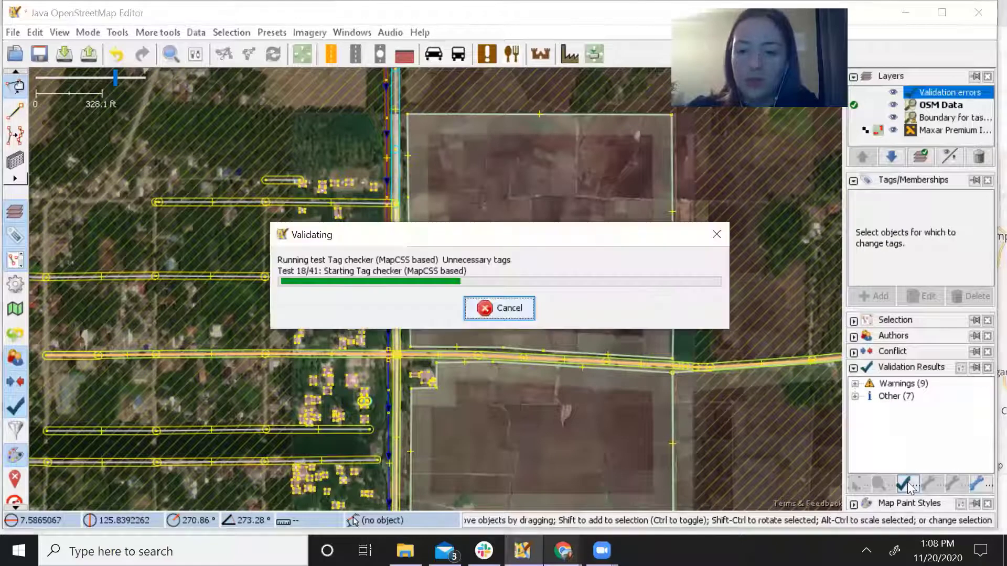
left_click(855, 385)
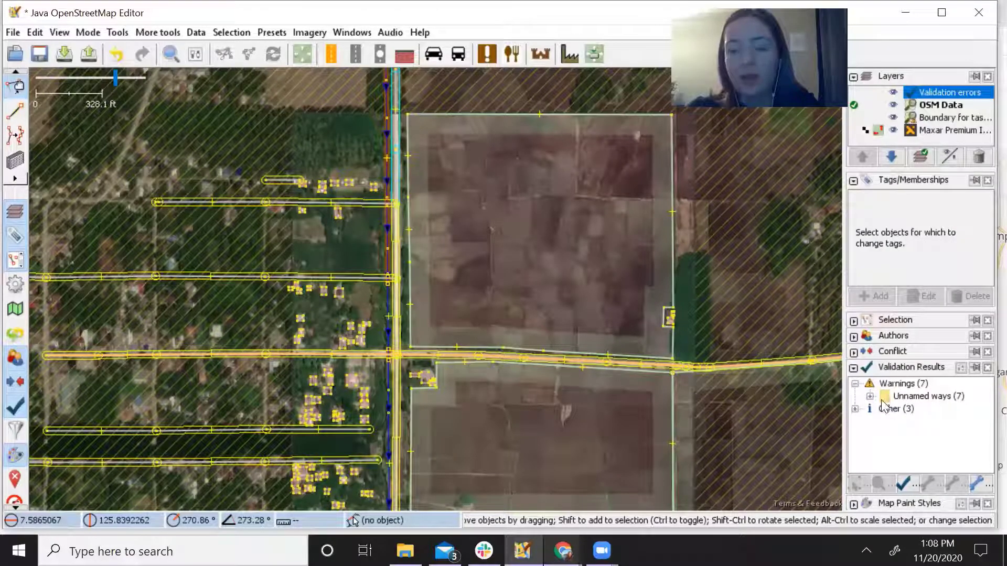
left_click(855, 384)
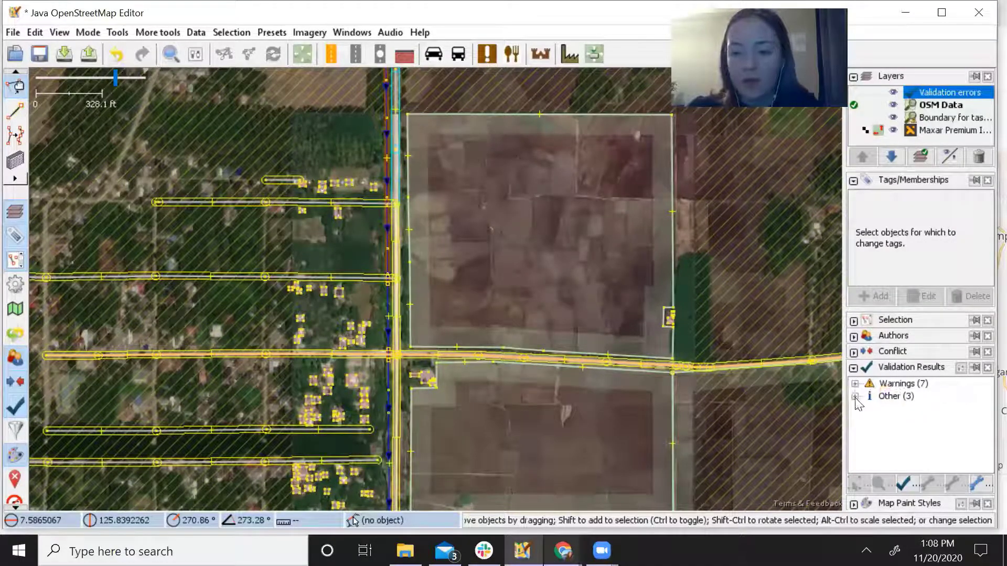
left_click(855, 397)
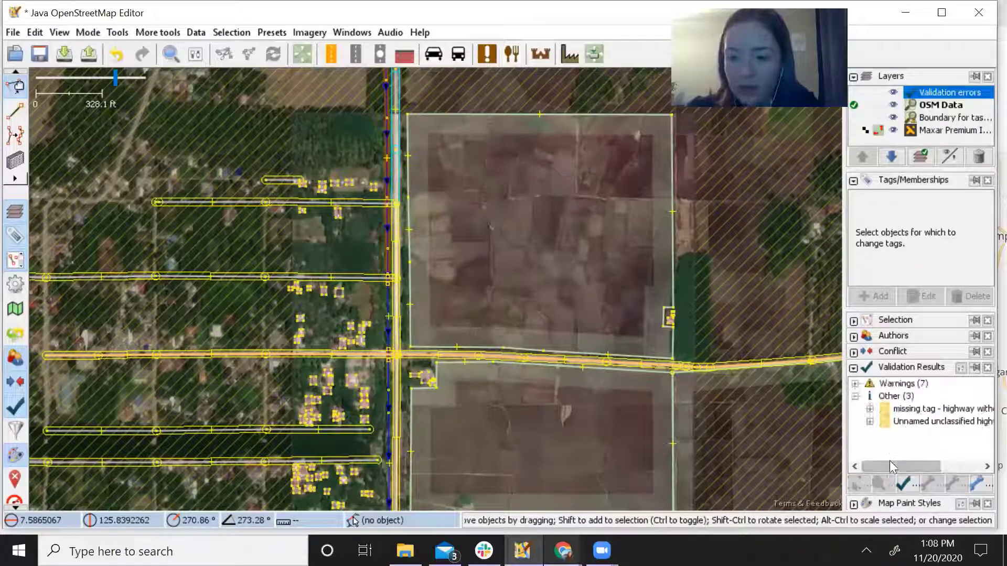
mouse_move(893, 465)
left_mouse_down()
mouse_move(924, 466)
mouse_move(889, 464)
left_mouse_up()
left_click(854, 397)
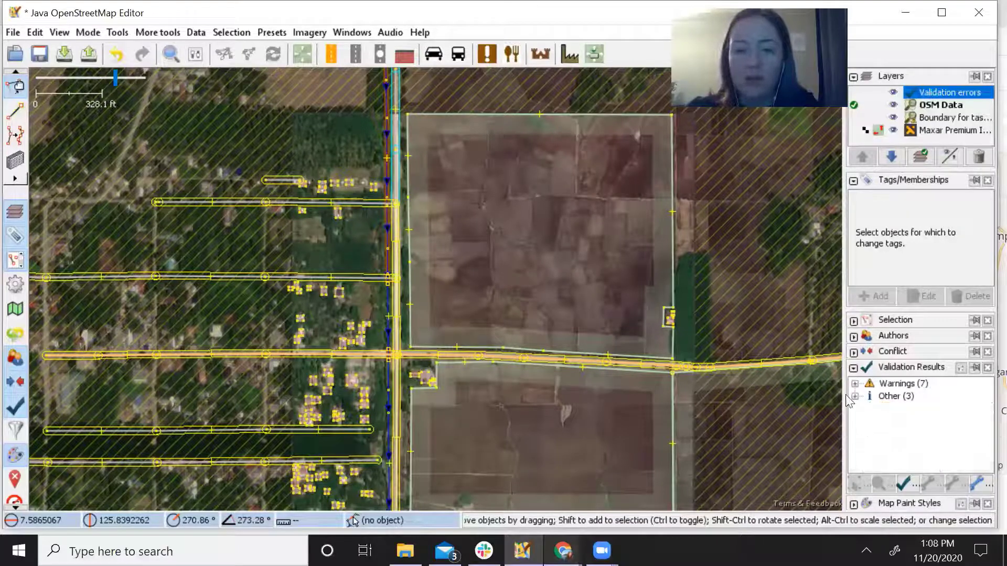
Pan along the road and across the task area to review the buildings and fields.
left_click_drag(540, 400, 558, 305)
scroll(529, 300, "up", 6)
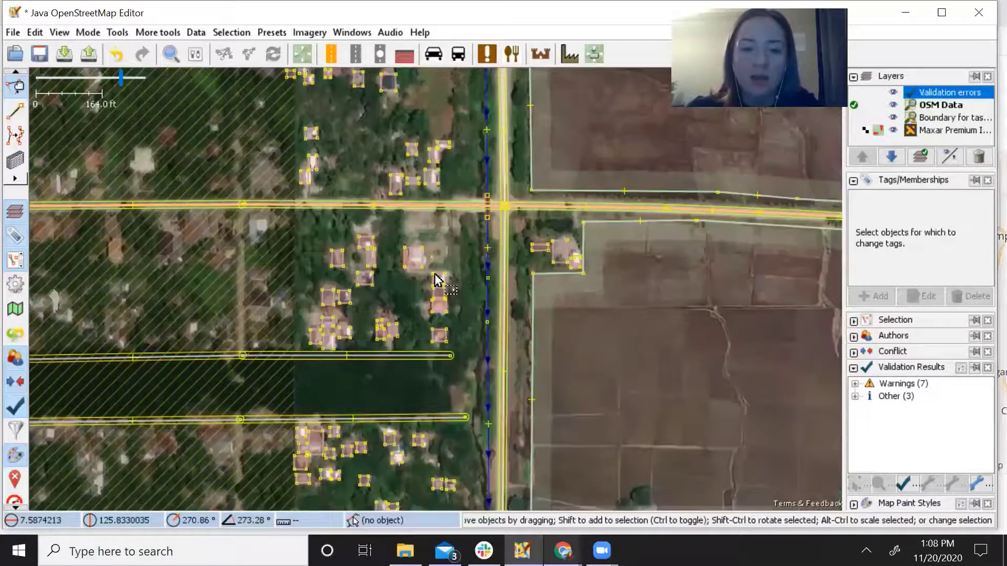
scroll(582, 307, "down", 2)
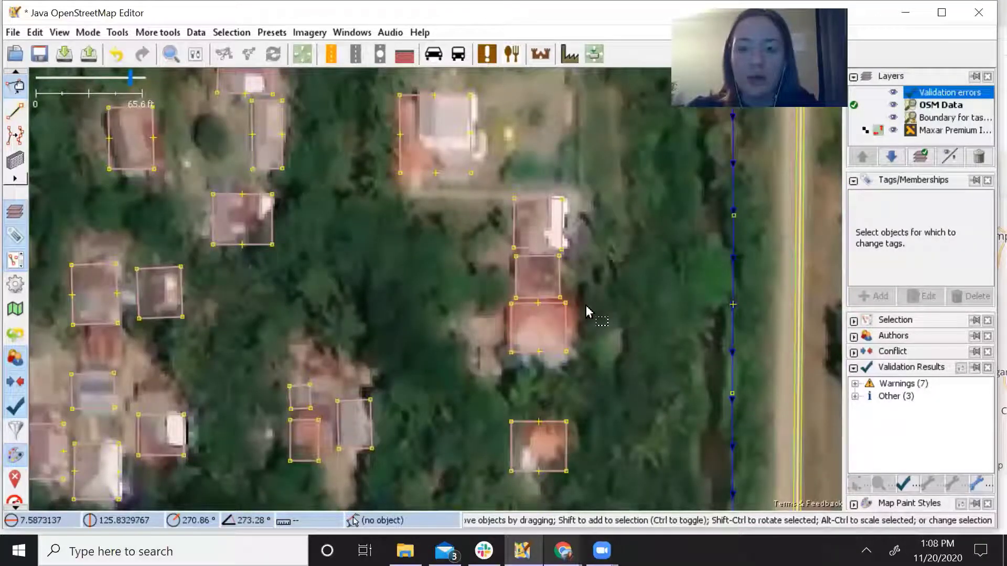
left_click_drag(674, 314, 507, 309)
left_click_drag(578, 479, 560, 329)
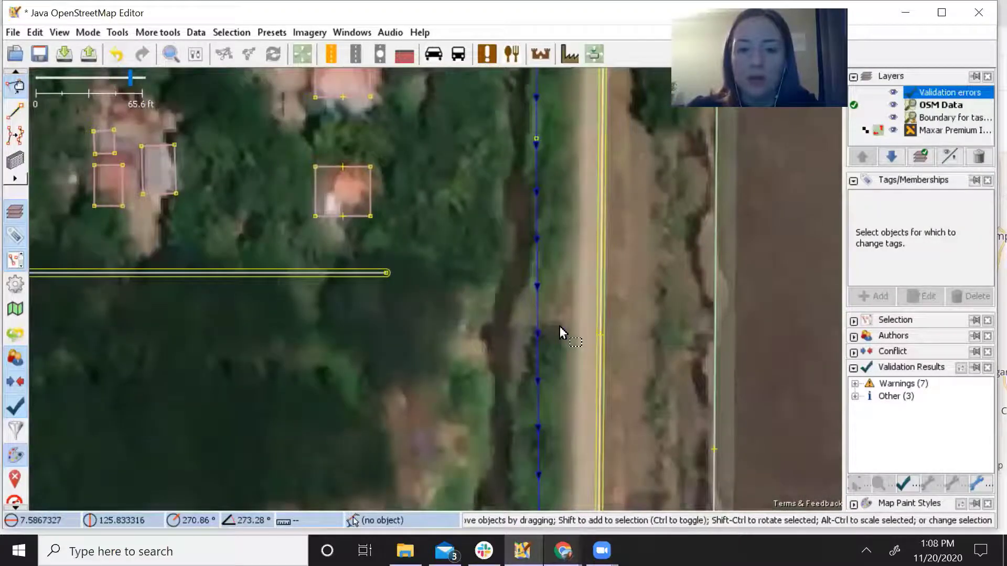
scroll(560, 333, "down", 2)
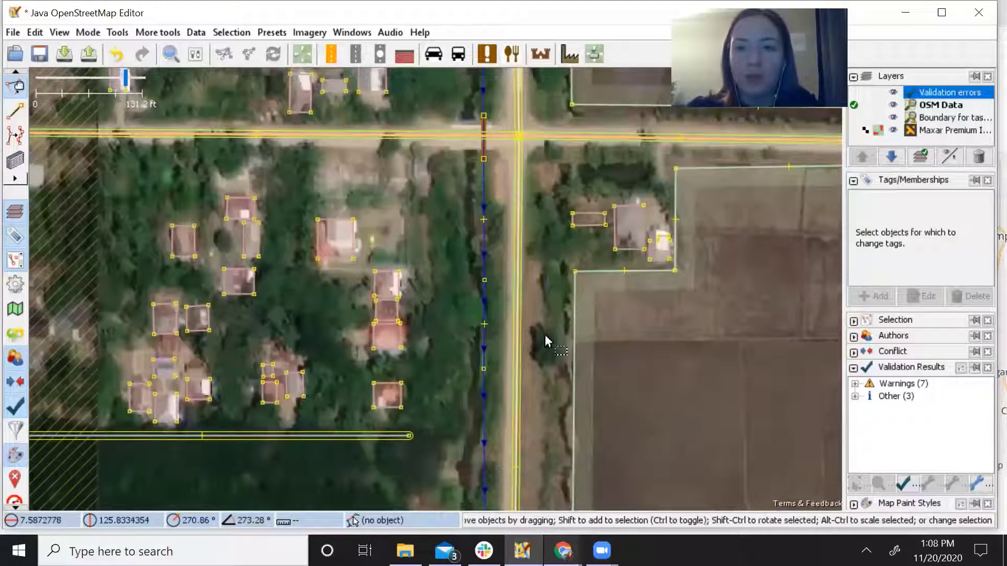
left_click_drag(554, 263, 485, 398)
scroll(484, 400, "down", 2)
left_click_drag(514, 484, 424, 437)
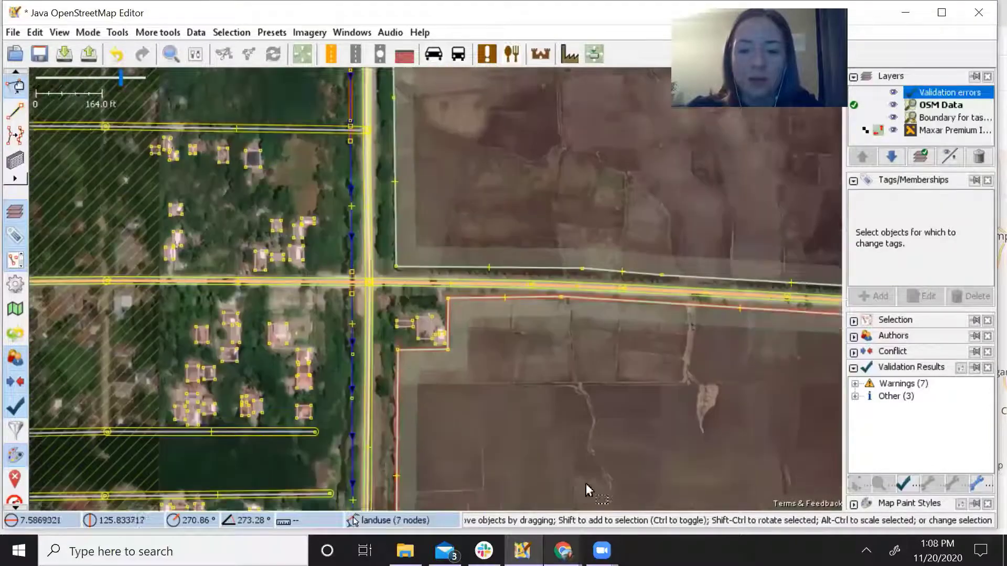
left_click_drag(586, 490, 544, 346)
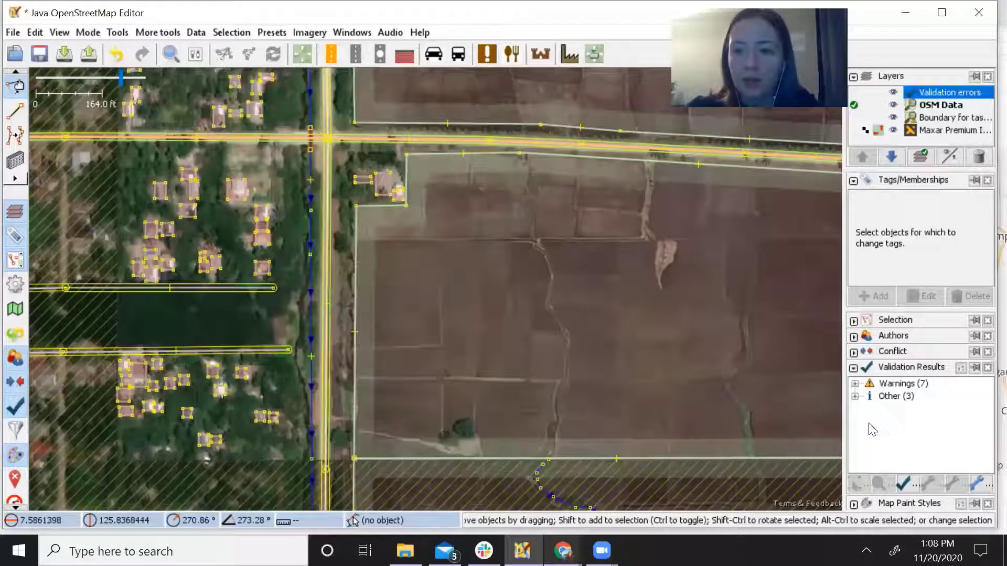
Hide the Validation errors layer's highlights from the map.
left_click(893, 94)
scroll(550, 327, "down", 5)
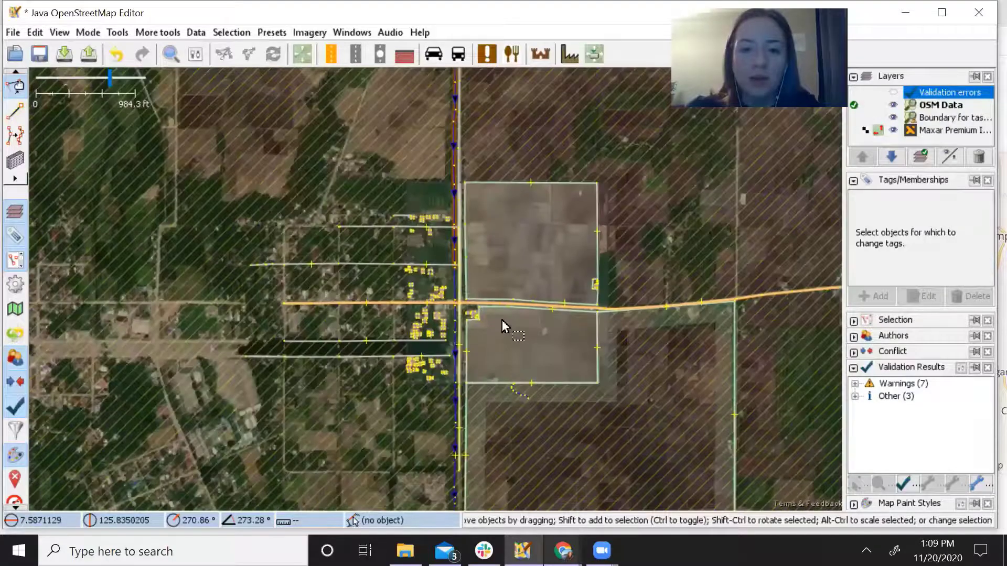
scroll(500, 321, "up", 4)
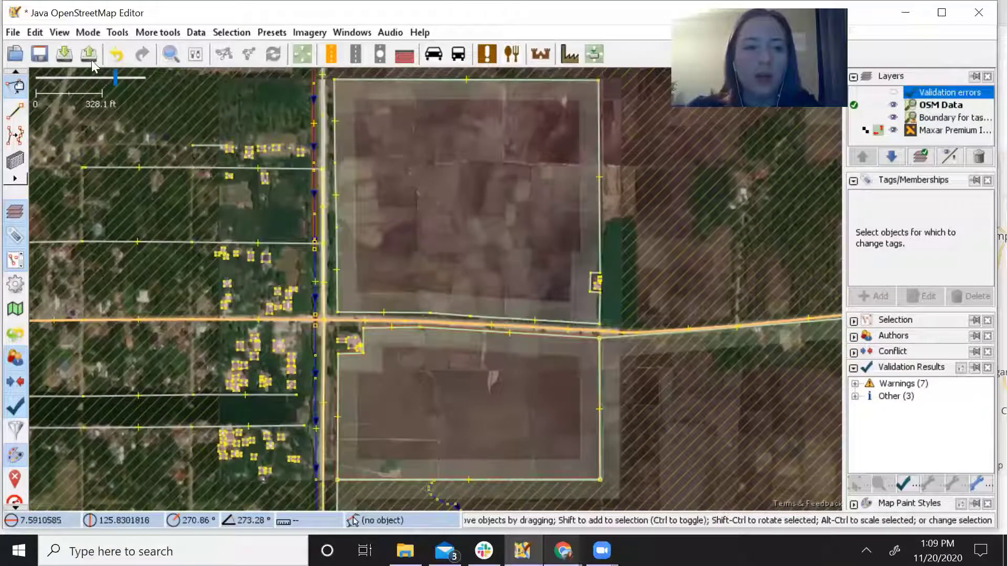
Upload past the warnings, appending 'validated task- fixed connected buildings' to the changeset comment.
left_click(90, 57)
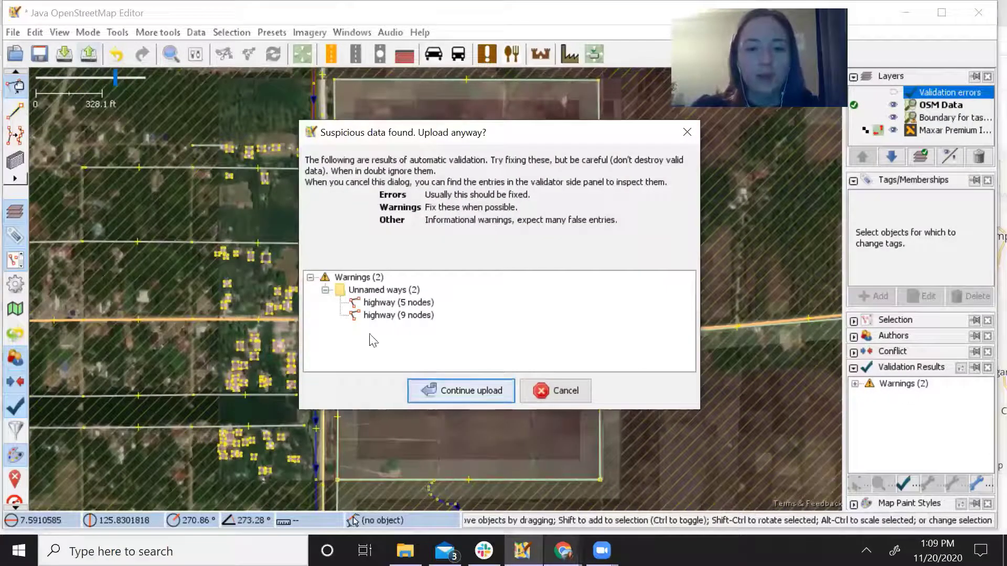
left_click(457, 390)
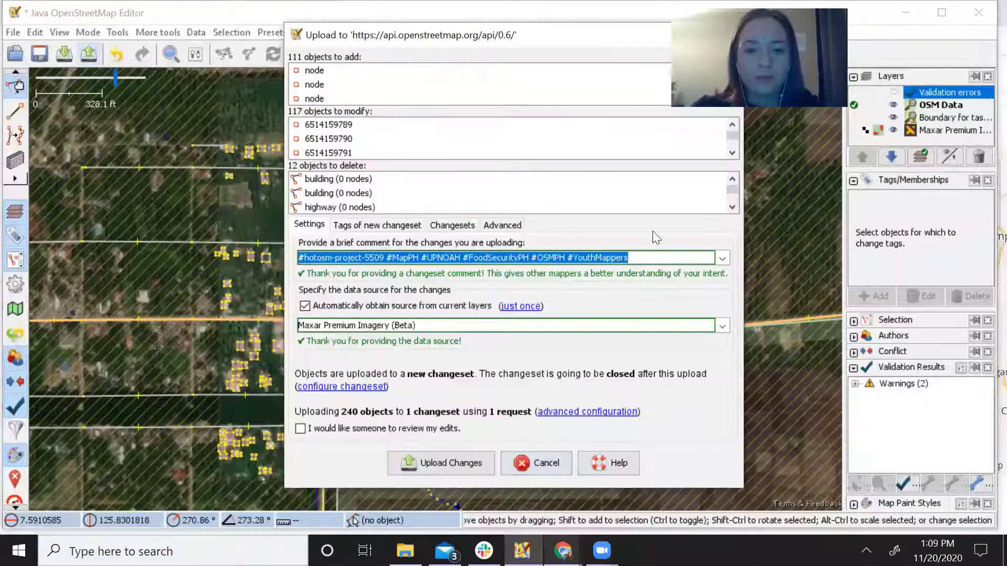
left_click(646, 257)
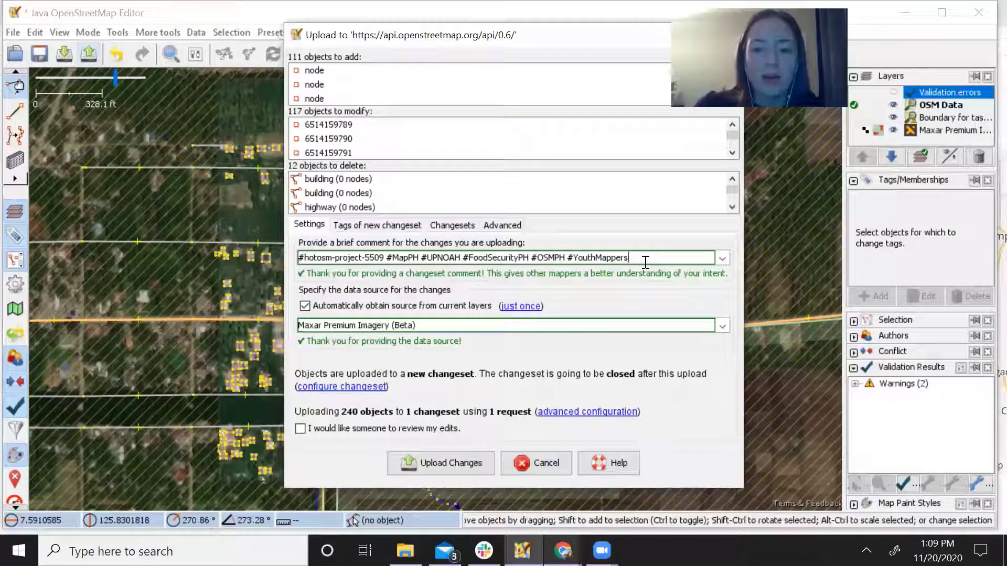
type("validate")
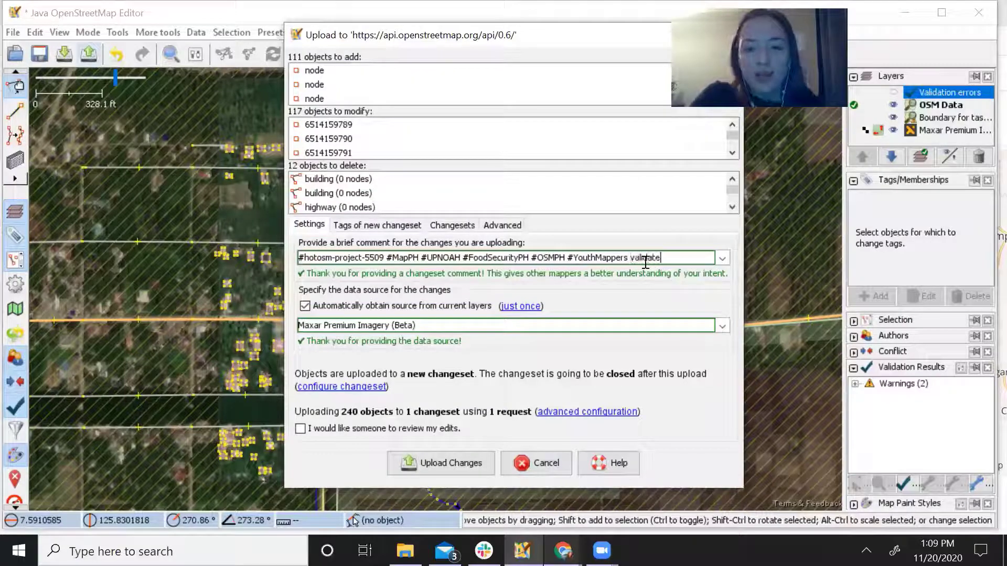
type("d task- fix")
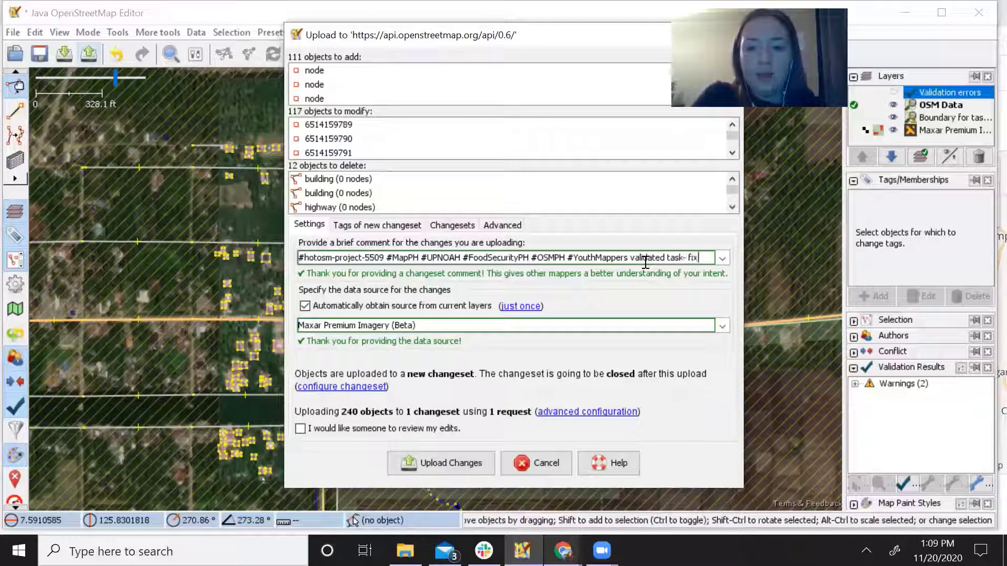
type("ed connecte")
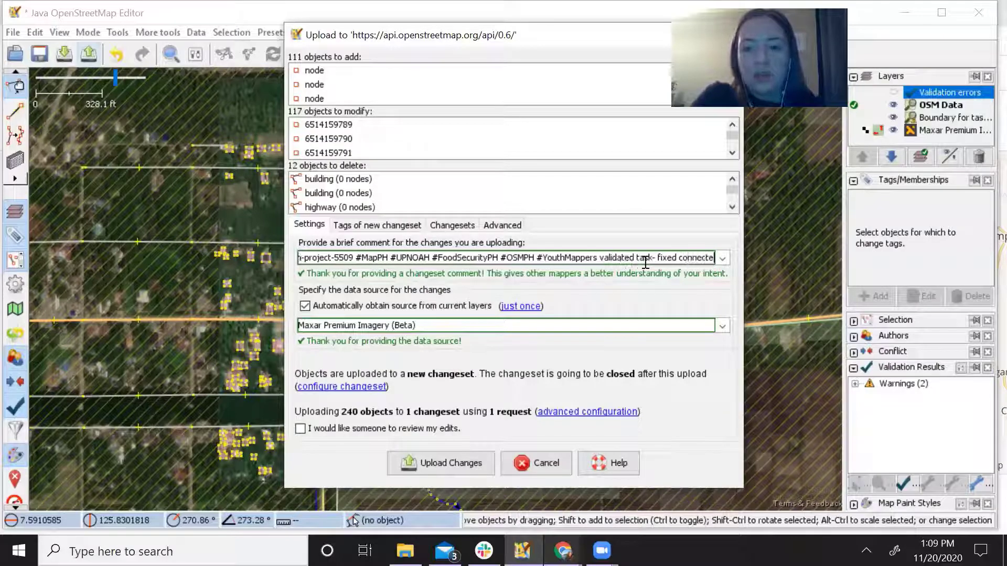
type("d buildings")
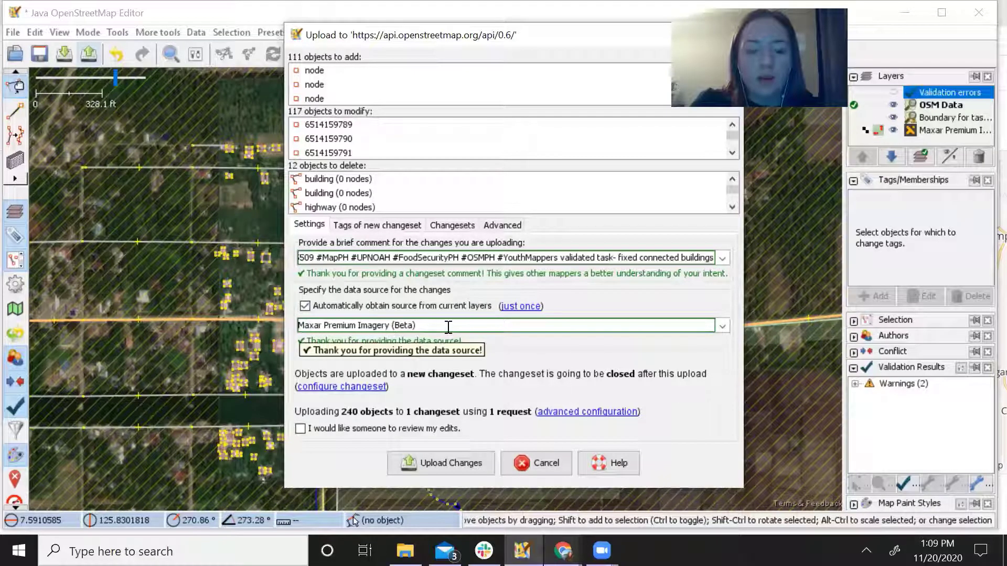
left_click(455, 459)
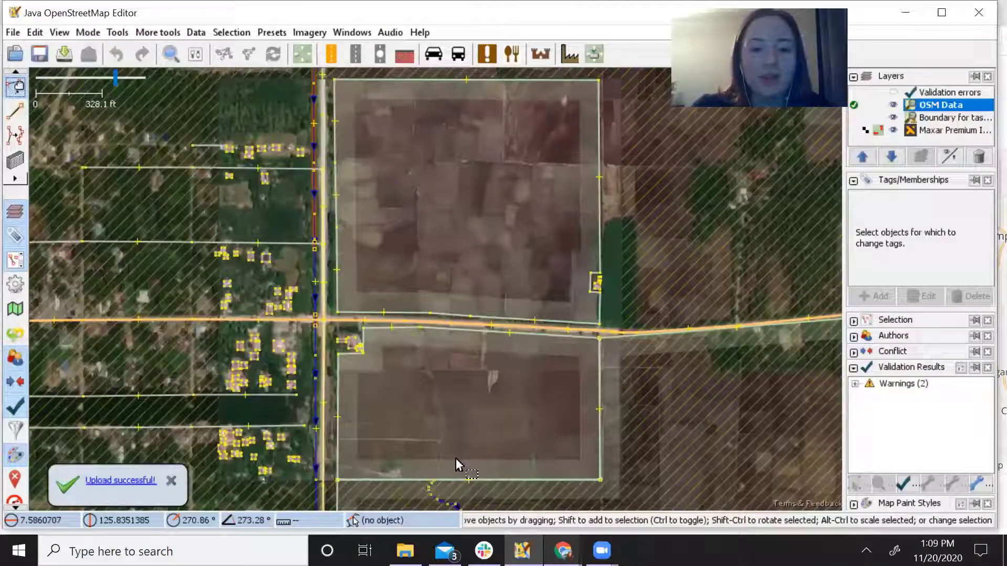
Pan over the uploaded area, then switch to the Chrome window showing the Tasking Manager.
left_click_drag(432, 428, 510, 418)
left_click_drag(385, 286, 376, 317)
scroll(412, 313, "up", 1)
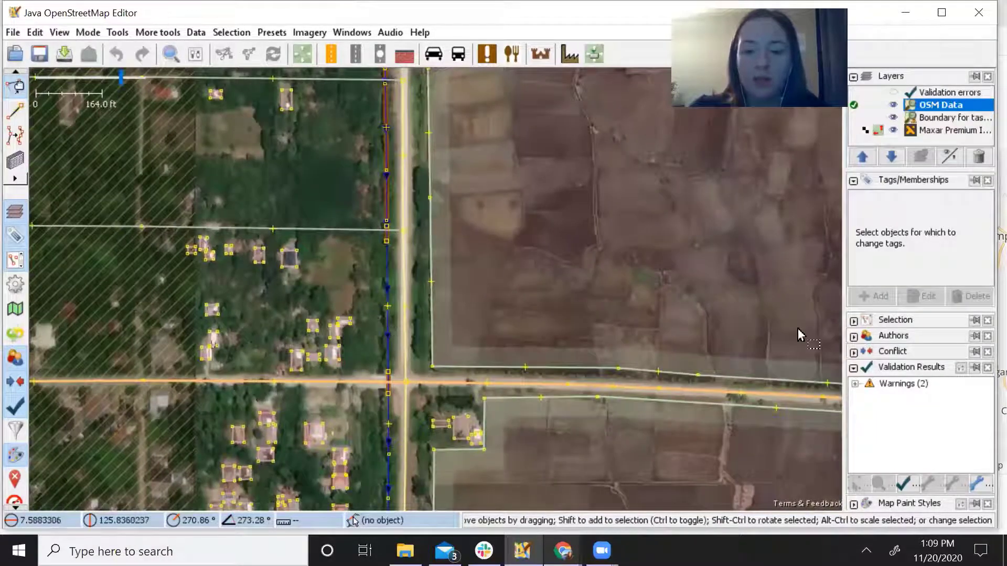
mouse_move(563, 550)
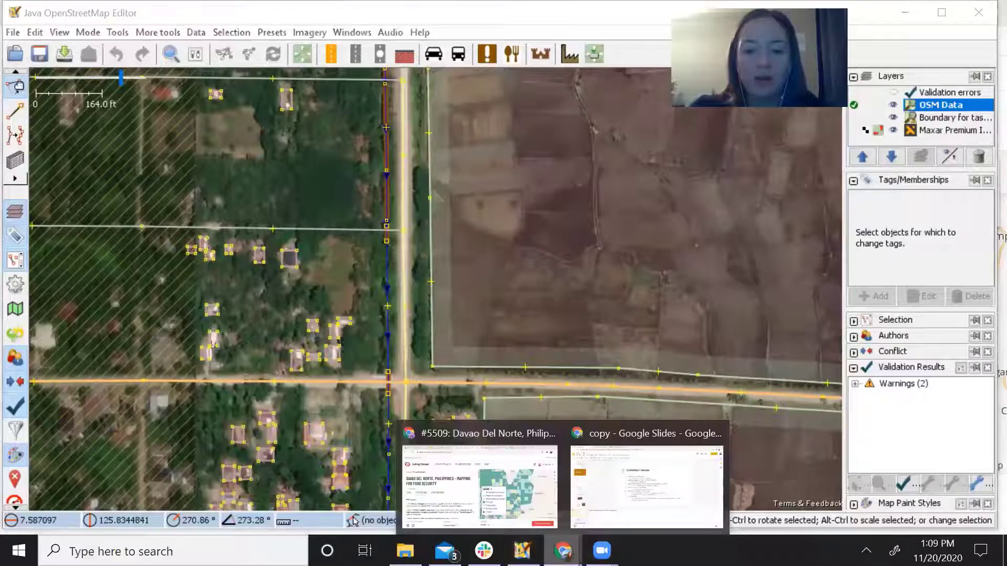
left_click(474, 488)
Review task #1091's history on the validation page, then go back to its completion form marked well mapped.
left_click(550, 6)
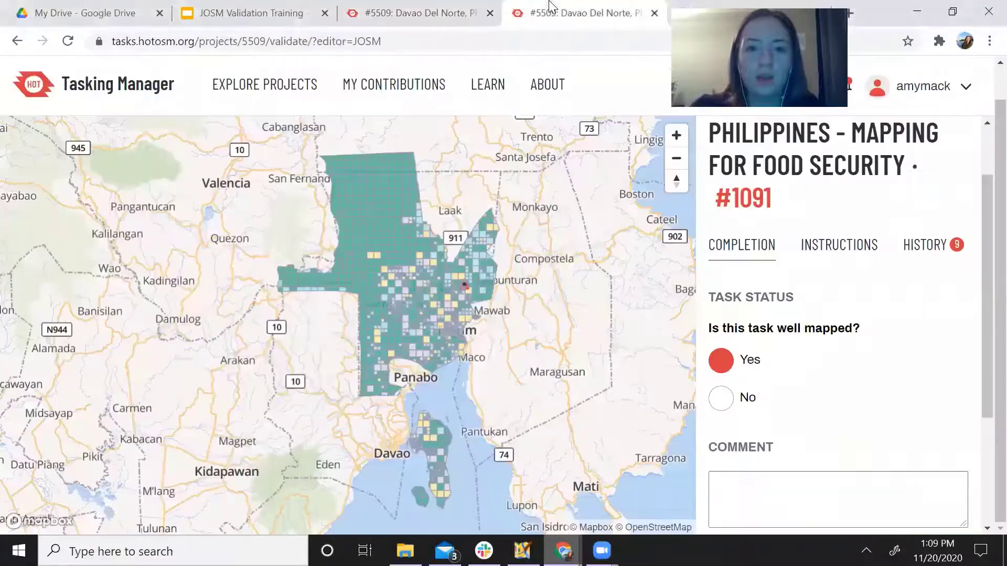
scroll(864, 339, "up", 2)
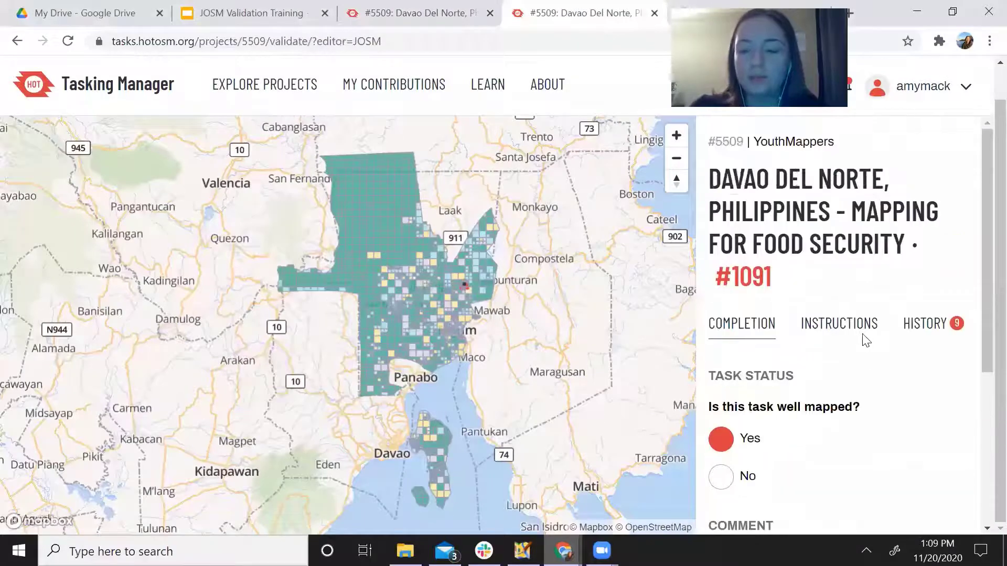
scroll(862, 341, "down", 2)
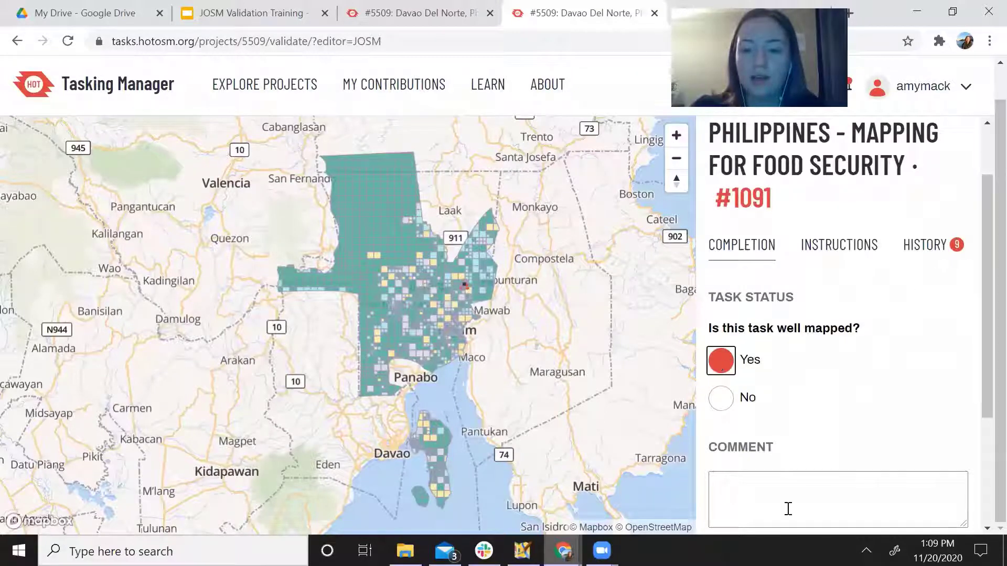
scroll(764, 348, "down", 2)
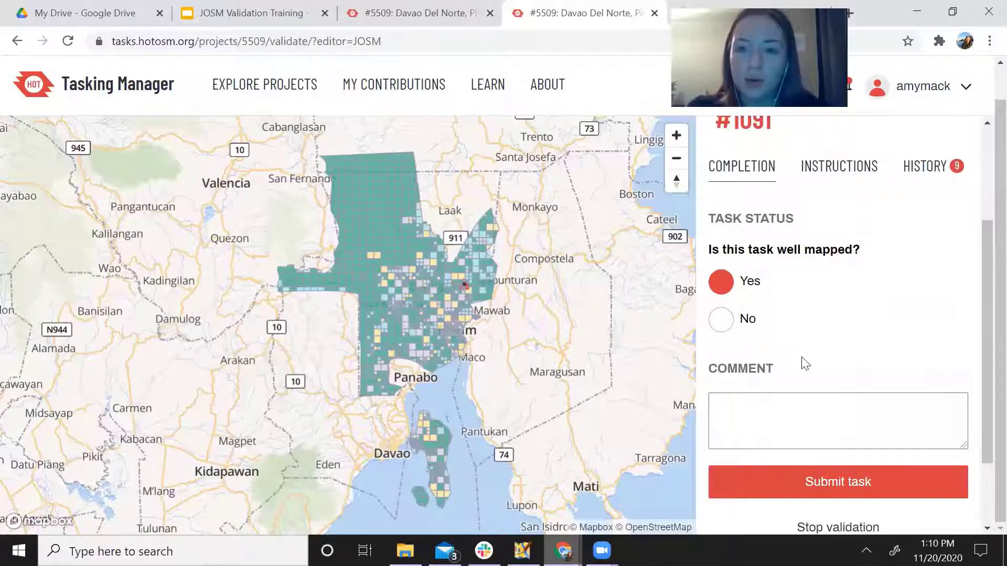
left_click(928, 168)
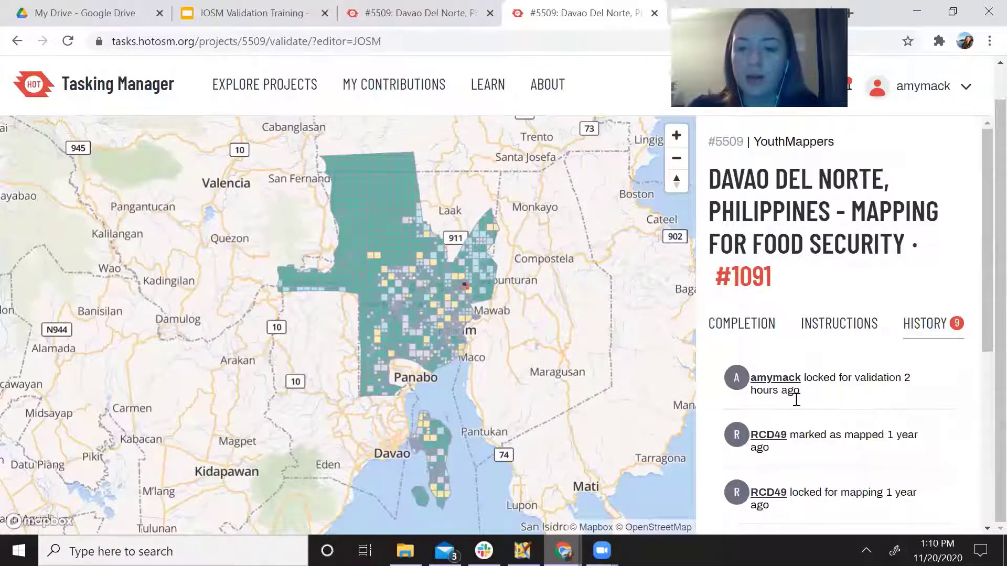
scroll(818, 414, "down", 5)
scroll(842, 427, "up", 5)
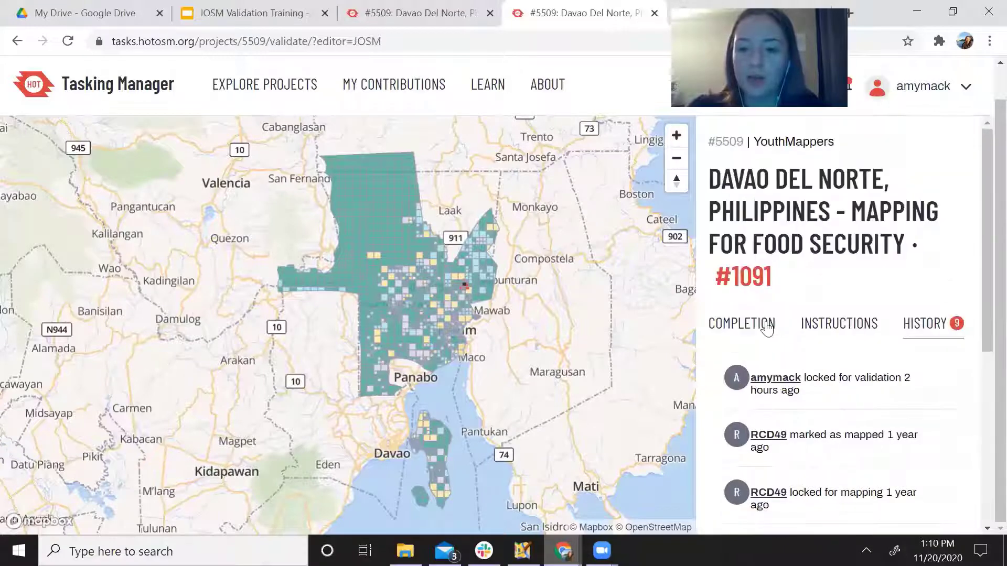
left_click(766, 325)
scroll(823, 355, "down", 3)
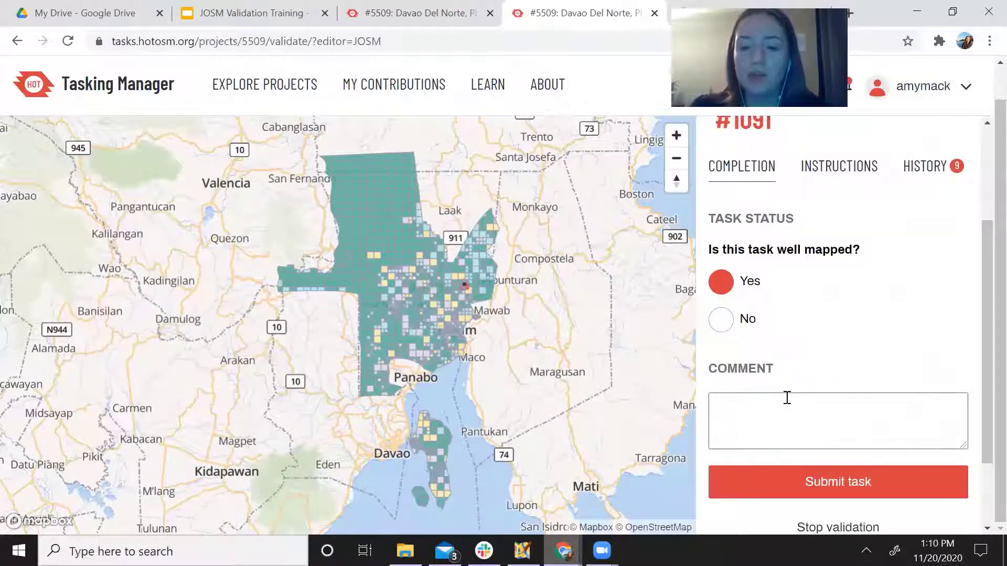
left_click(787, 398)
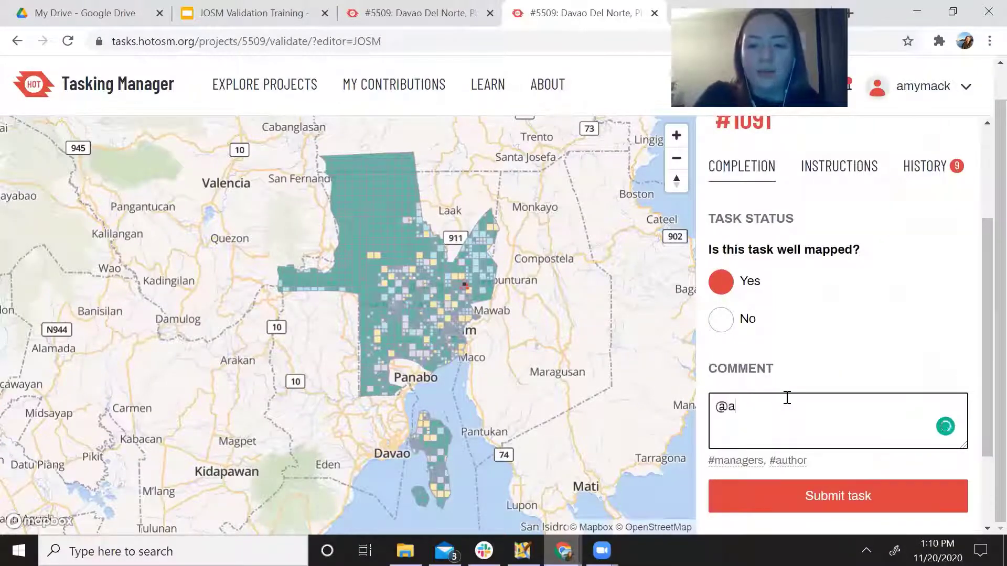
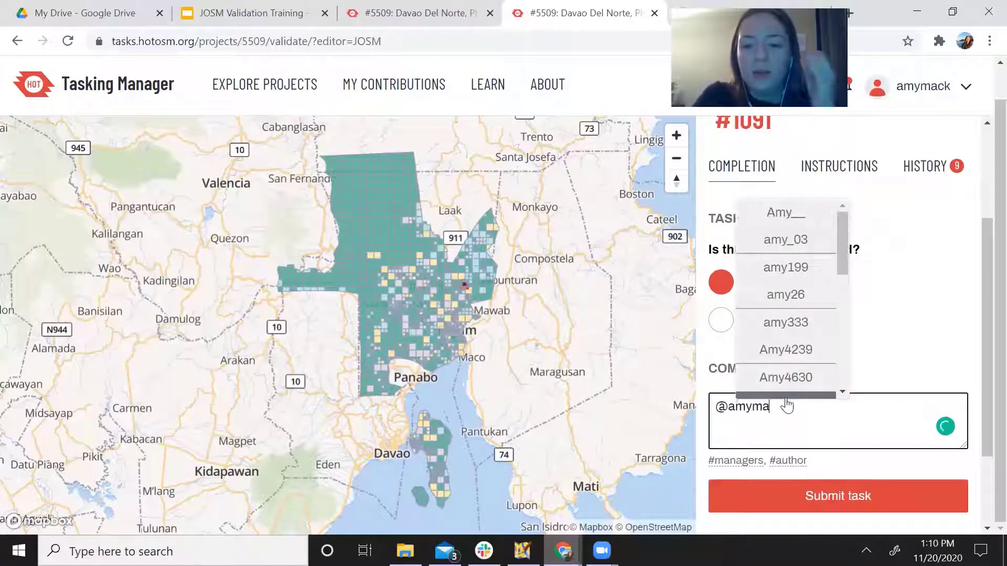
key("Return")
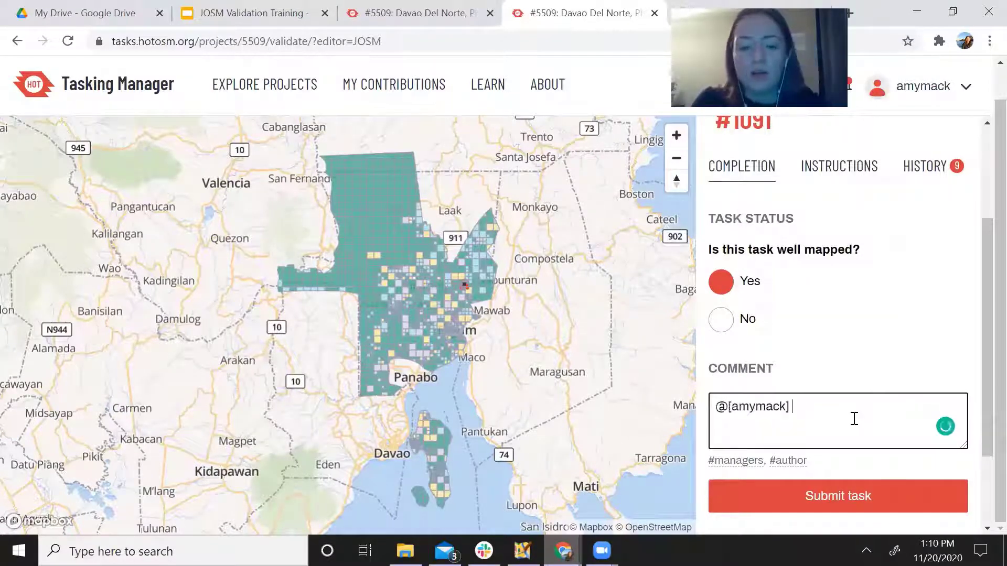
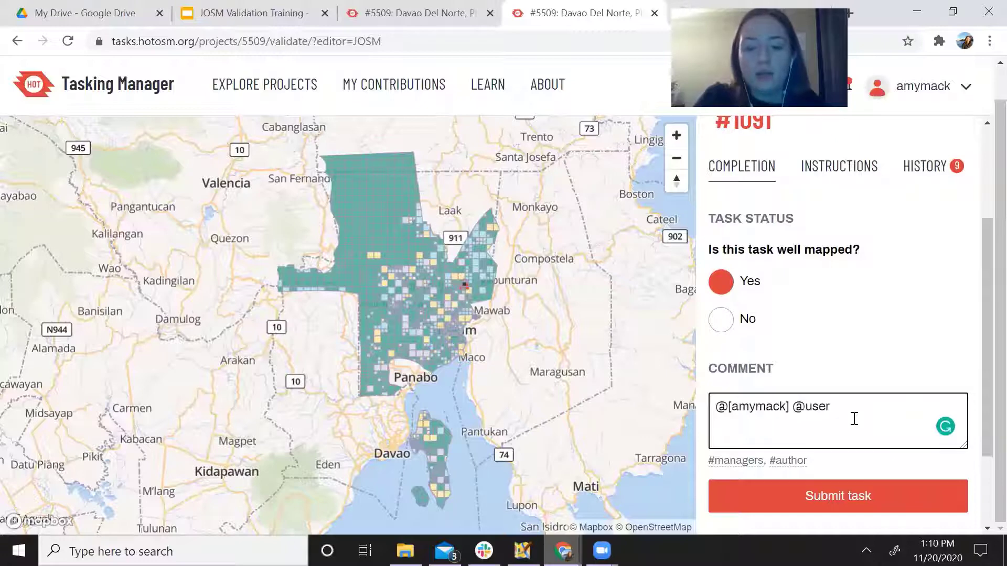
type("Great work!")
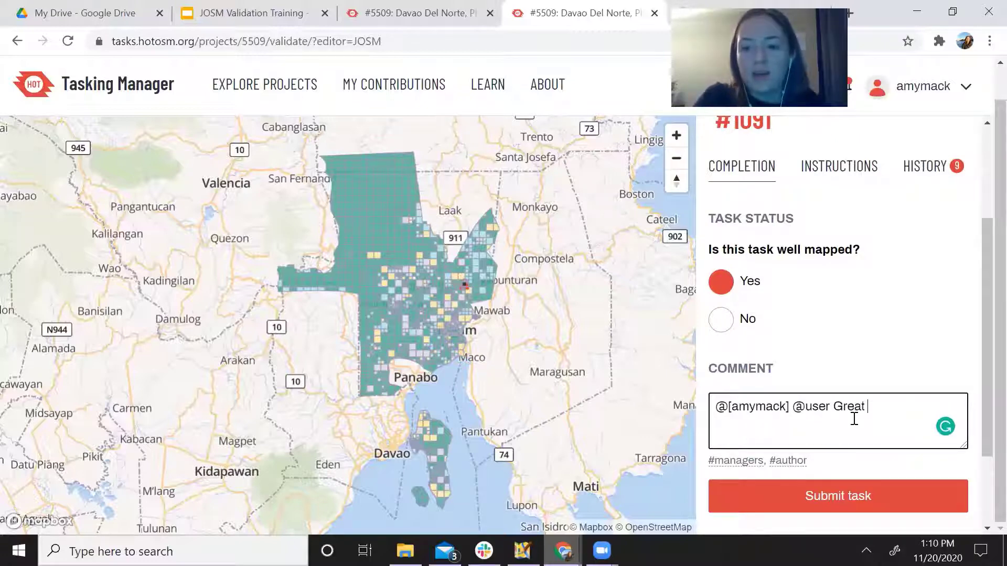